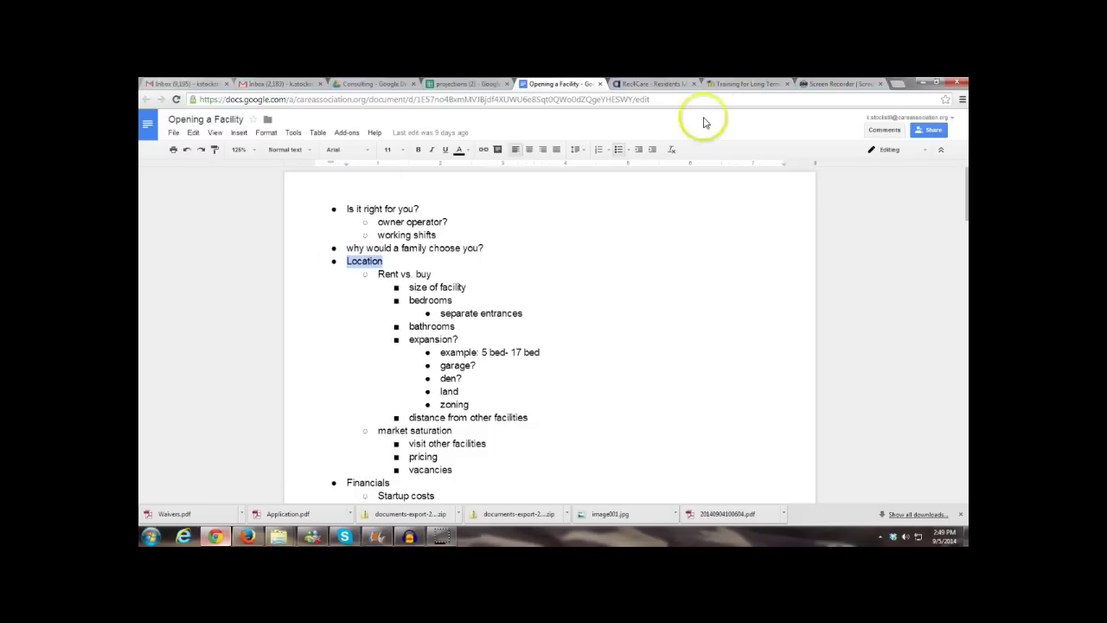
Open a blank new browser tab beside the Opening a Facility document
{"action": "left_click", "coordinate": [901, 86]}
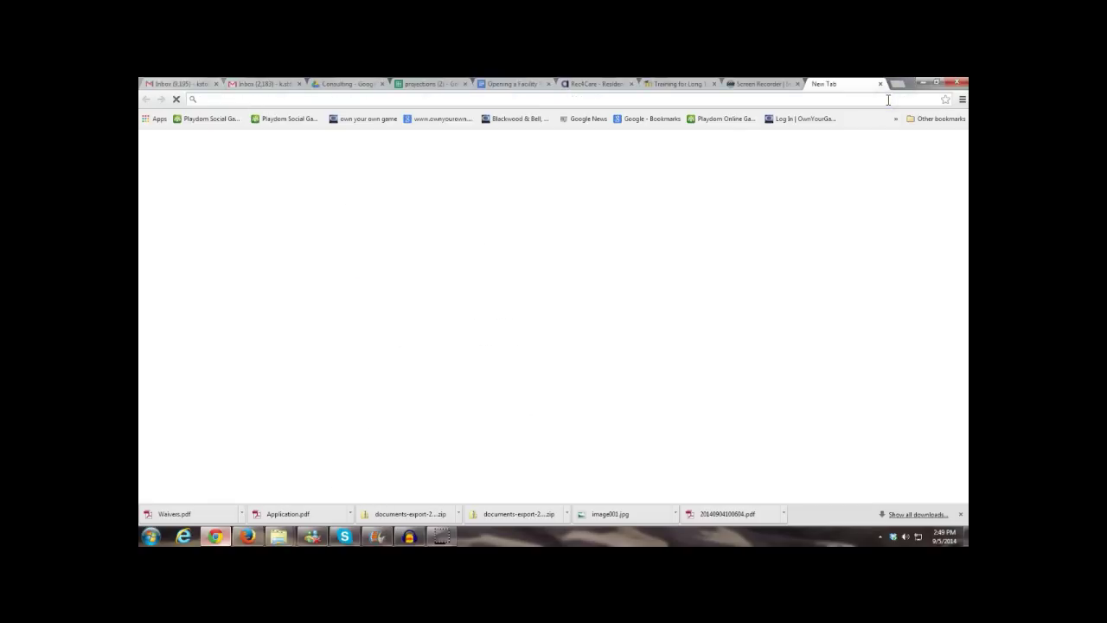
Load the floridahealthfinder.gov FacilitySearch page from the 'facil' address-bar suggestion
{"action": "type", "text": "ah"}
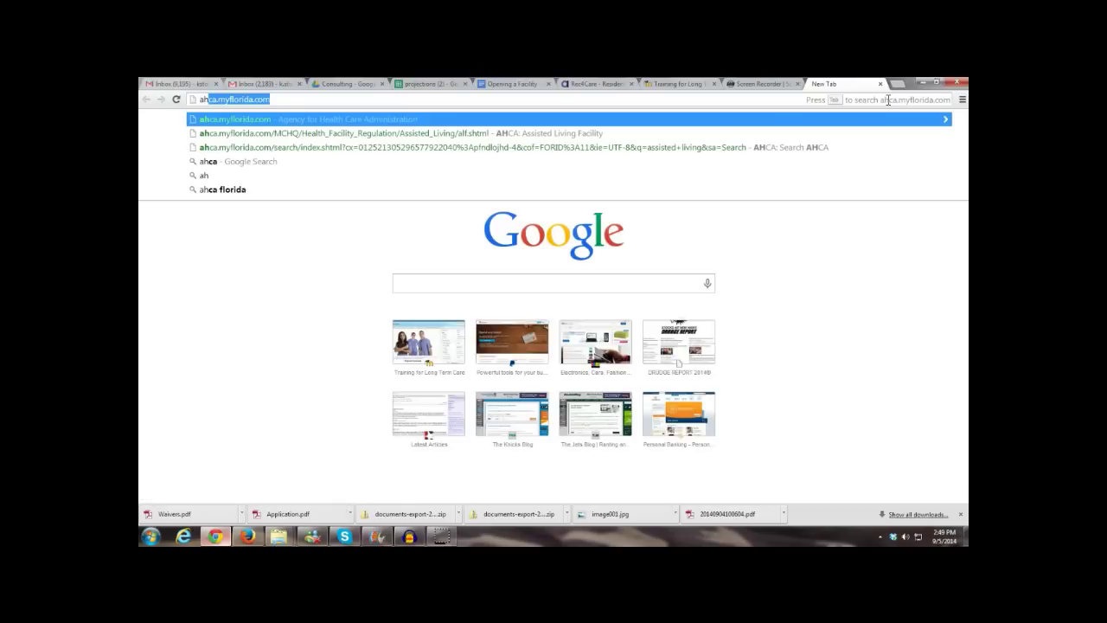
{"action": "key", "text": "BackSpace"}
{"action": "key", "text": "BackSpace"}
{"action": "key", "text": "BackSpace"}
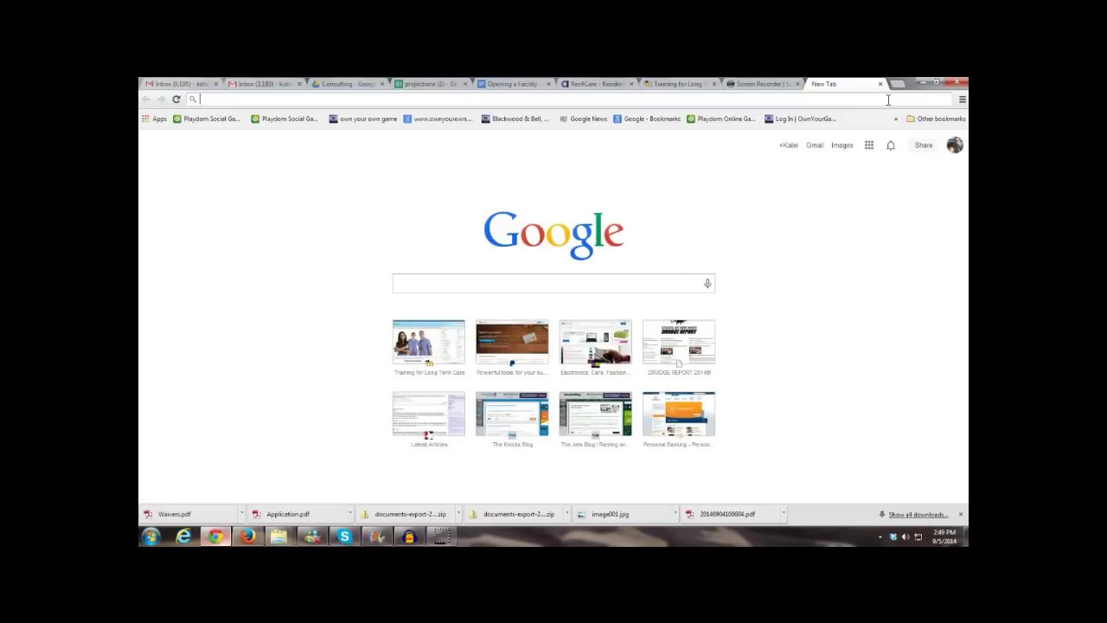
{"action": "type", "text": "face"}
{"action": "key", "text": "BackSpace"}
{"action": "key", "text": "BackSpace"}
{"action": "type", "text": "iliey"}
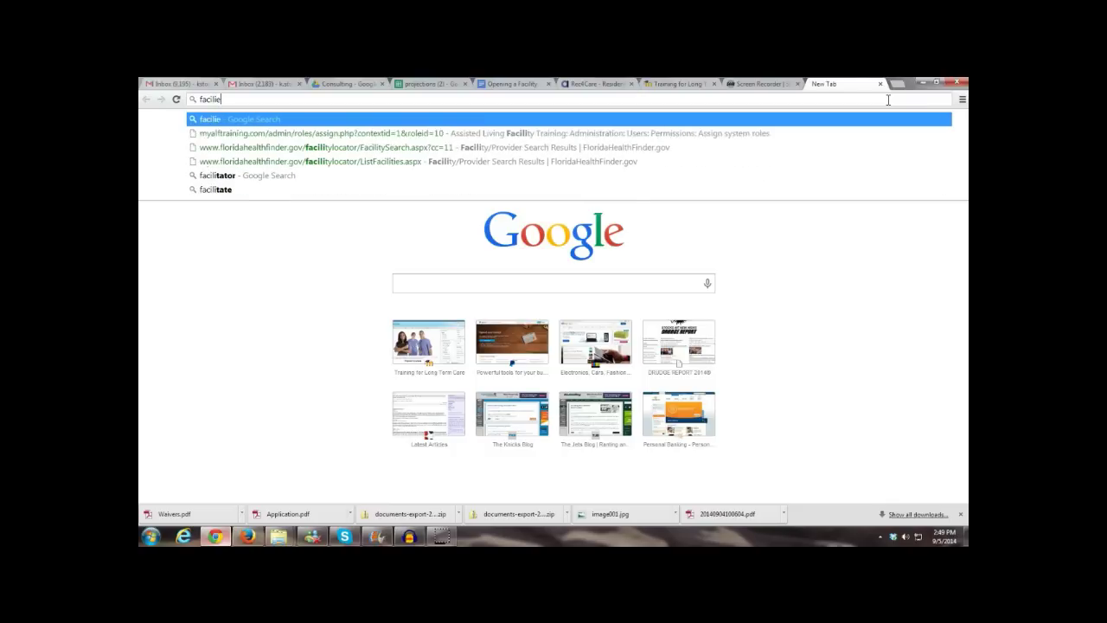
{"action": "key", "text": "BackSpace"}
{"action": "key", "text": "BackSpace"}
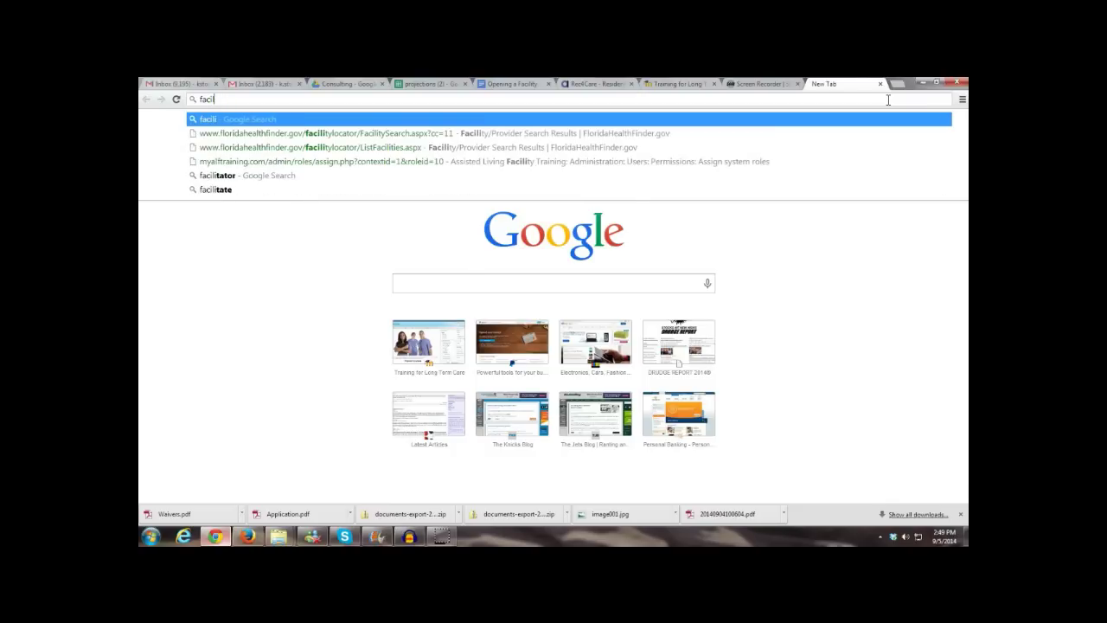
{"action": "key", "text": "BackSpace"}
{"action": "type", "text": "t"}
{"action": "key", "text": "BackSpace"}
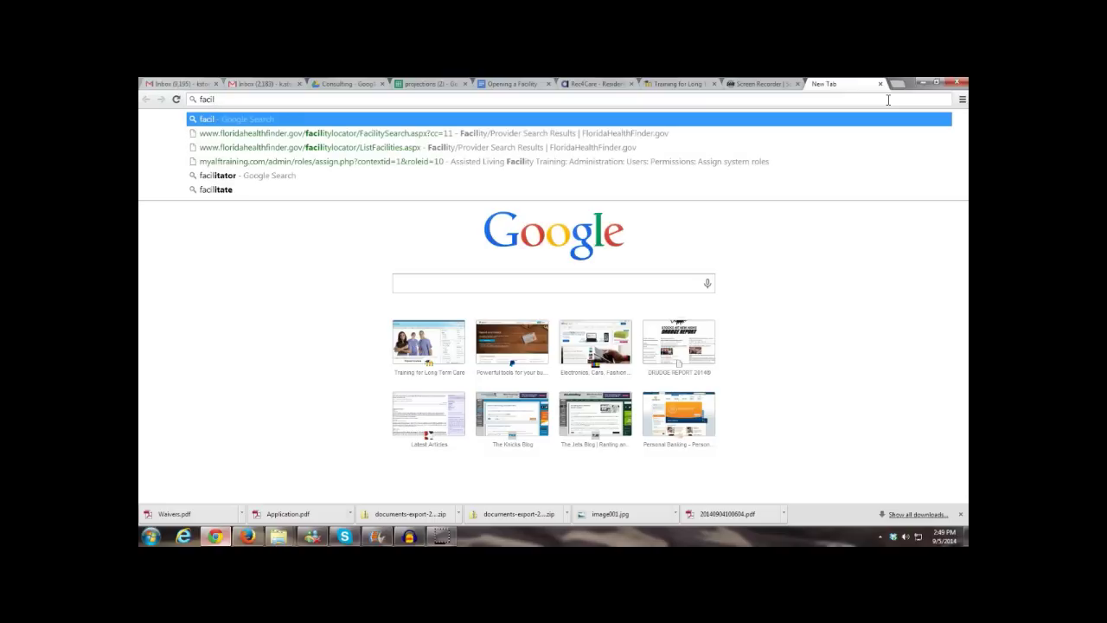
{"action": "key", "text": "Down"}
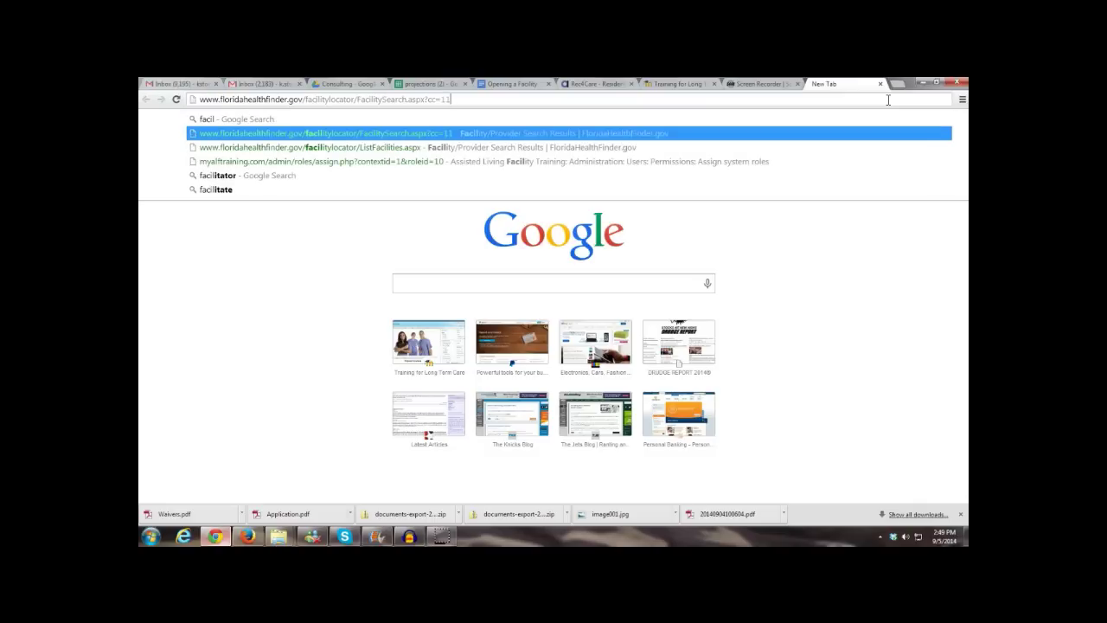
{"action": "key", "text": "Return"}
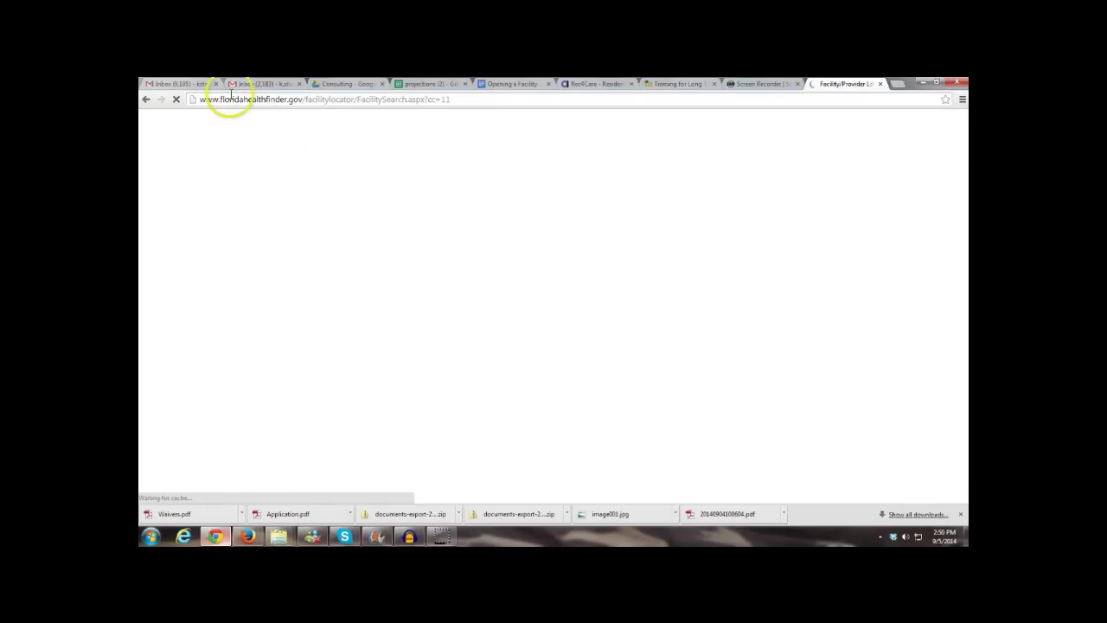
Keep Assisted Living Facility as the Facility/Provider Type on the search form
{"action": "left_click_drag", "start_coordinate": [219, 99], "coordinate": [297, 99]}
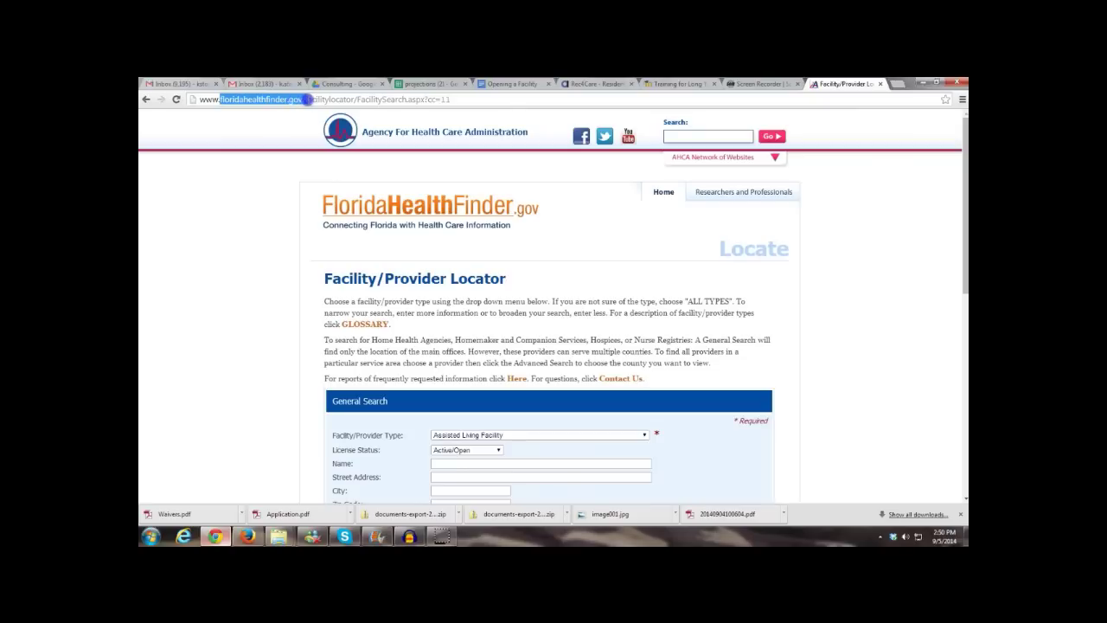
{"action": "left_click", "coordinate": [259, 378]}
{"action": "scroll", "coordinate": [264, 385], "scroll_direction": "down", "scroll_amount": 1}
{"action": "scroll", "coordinate": [266, 389], "scroll_direction": "down", "scroll_amount": 1}
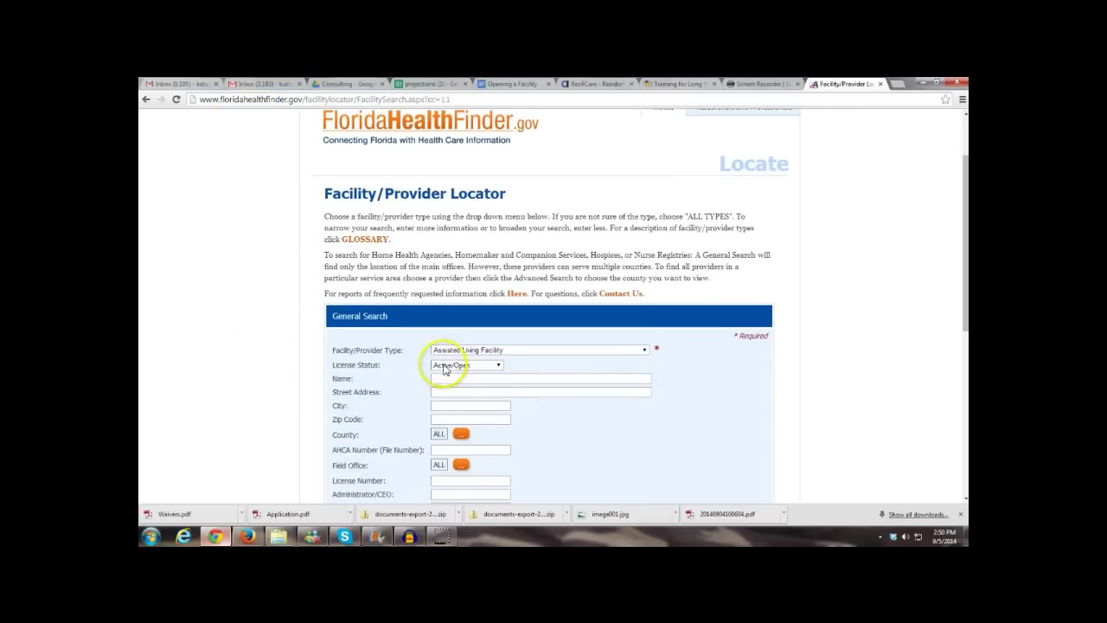
{"action": "scroll", "coordinate": [439, 419], "scroll_direction": "down", "scroll_amount": 1}
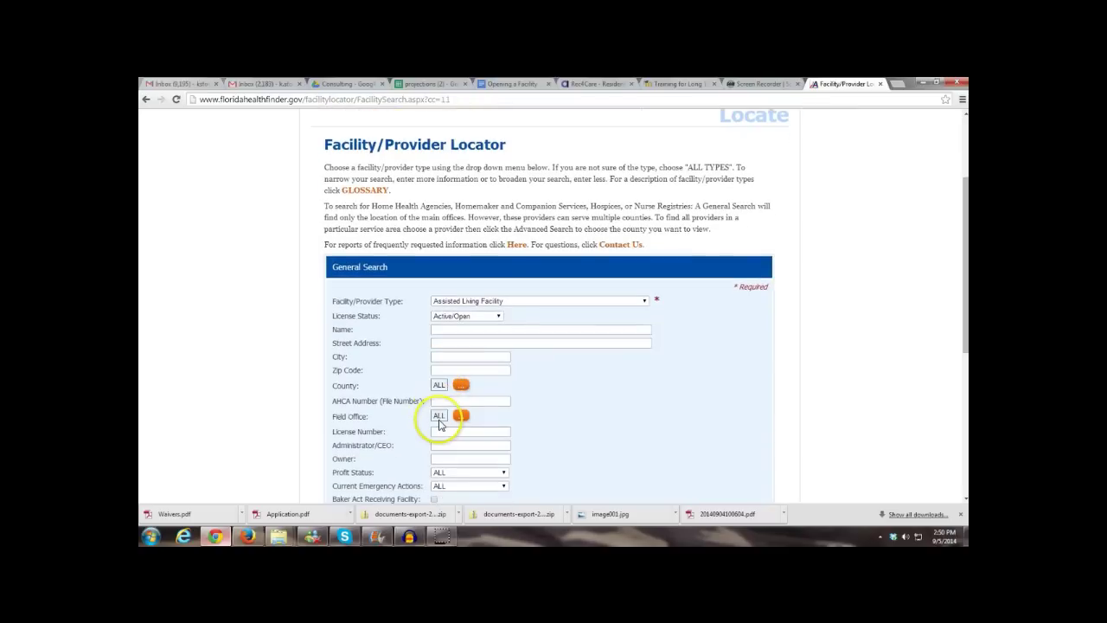
{"action": "left_click", "coordinate": [450, 301]}
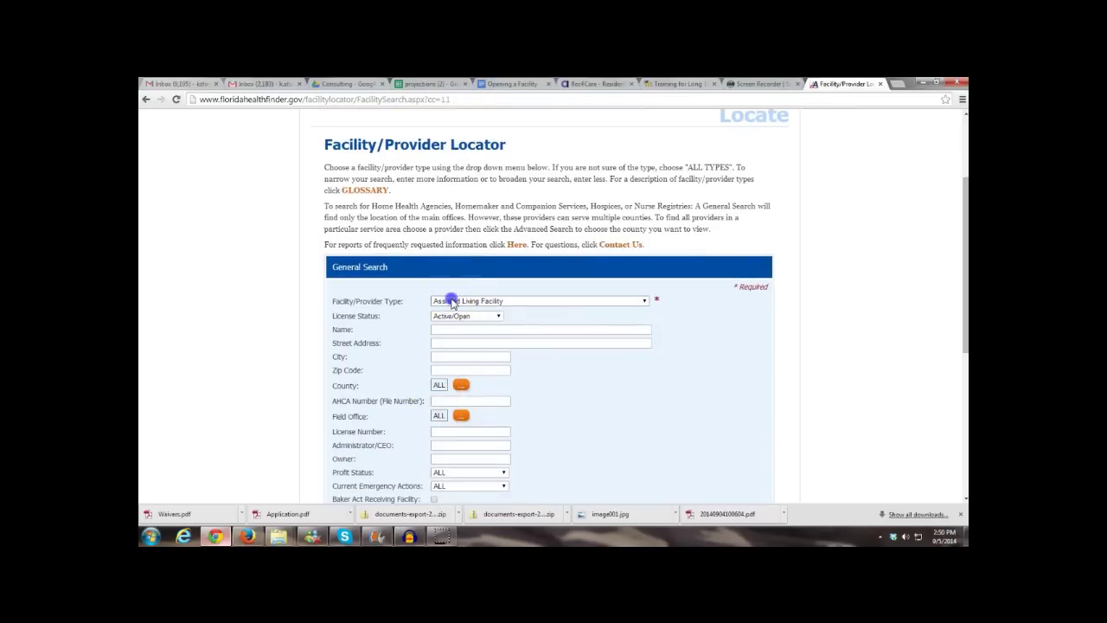
{"action": "left_click", "coordinate": [446, 298]}
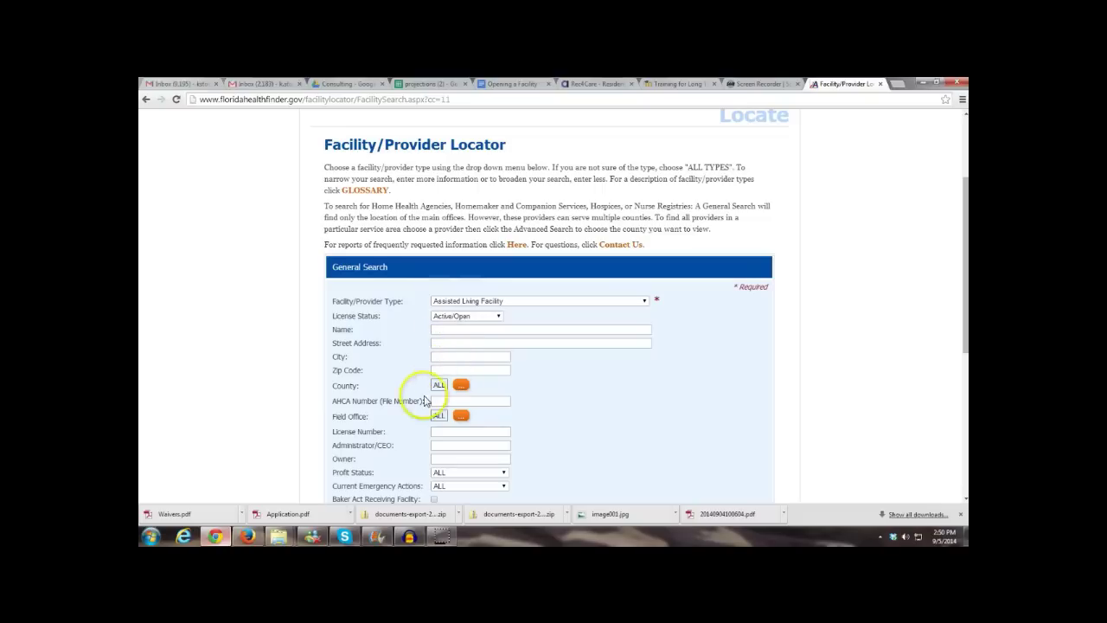
{"action": "scroll", "coordinate": [372, 406], "scroll_direction": "down", "scroll_amount": 1}
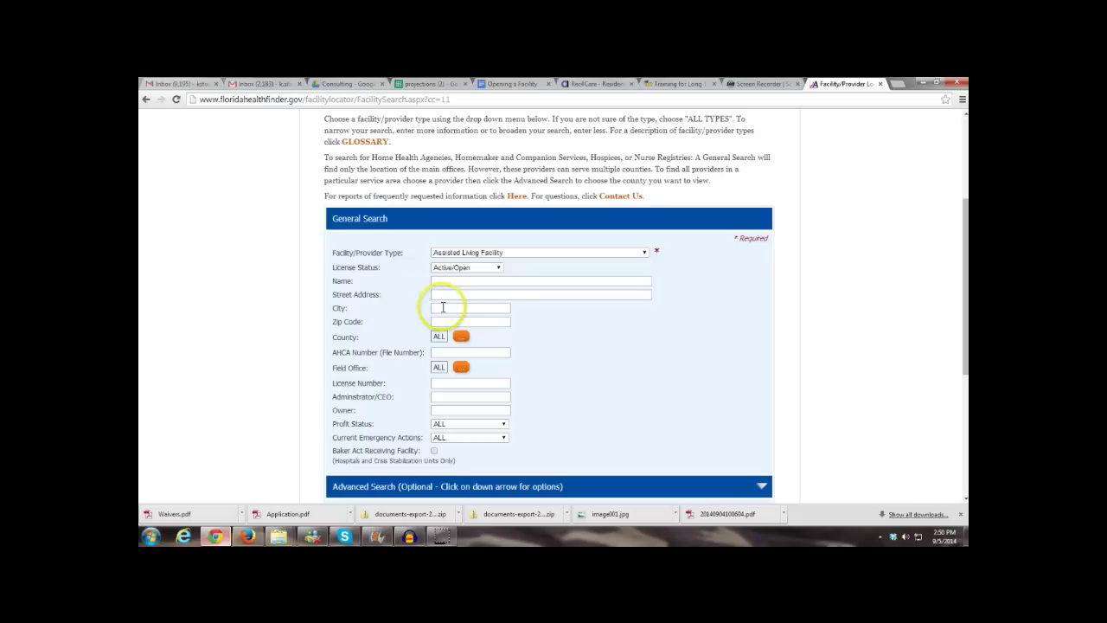
{"action": "left_click", "coordinate": [448, 292]}
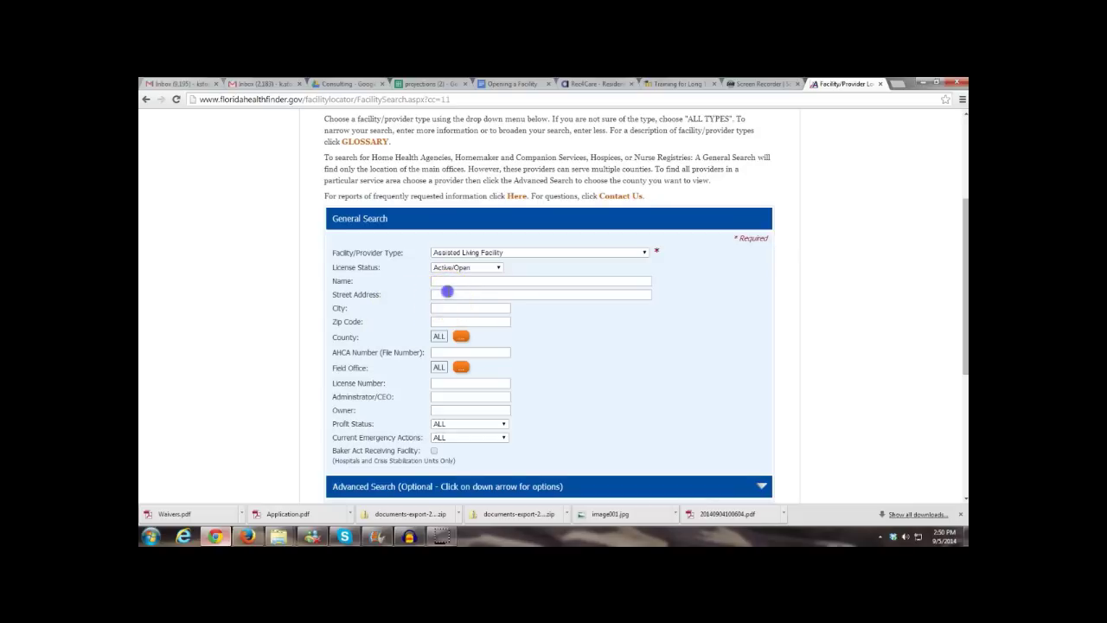
{"action": "type", "text": "535 Jackson Avenue"}
{"action": "key", "text": "Tab"}
{"action": "type", "text": "Satellite Beach"}
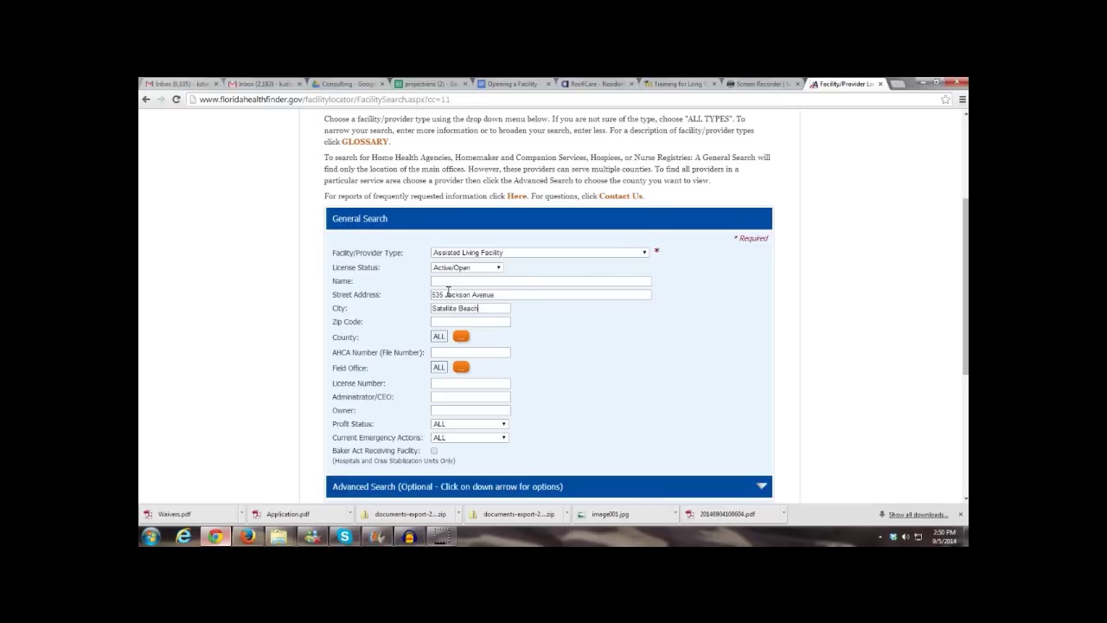
{"action": "key", "text": "Tab"}
{"action": "type", "text": "329374"}
{"action": "key", "text": "BackSpace"}
{"action": "scroll", "coordinate": [406, 407], "scroll_direction": "down", "scroll_amount": 1}
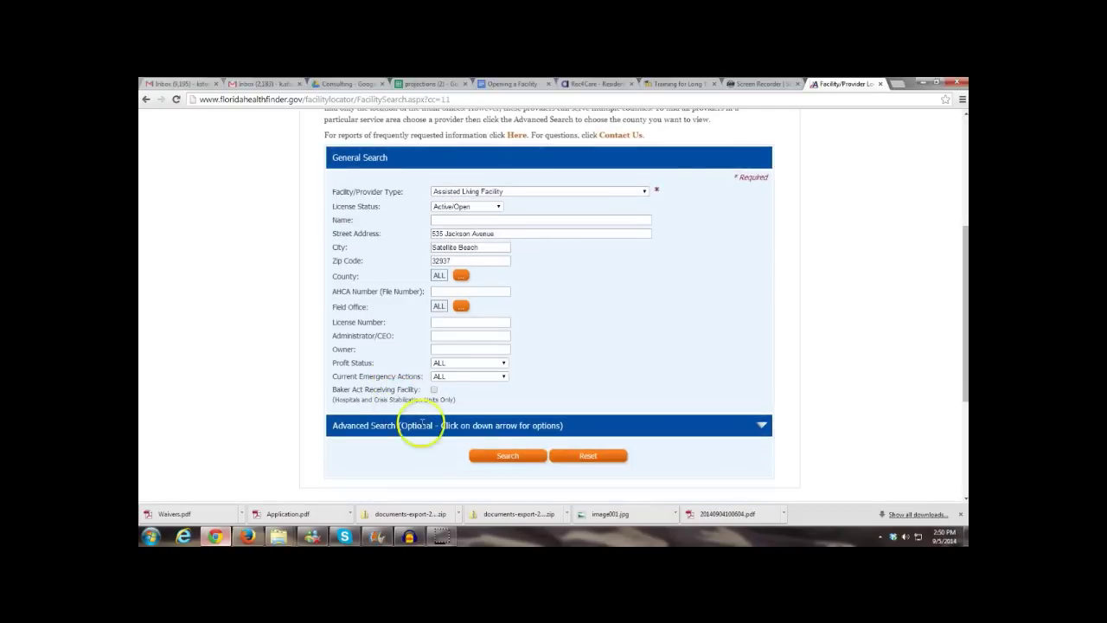
{"action": "left_click", "coordinate": [487, 455]}
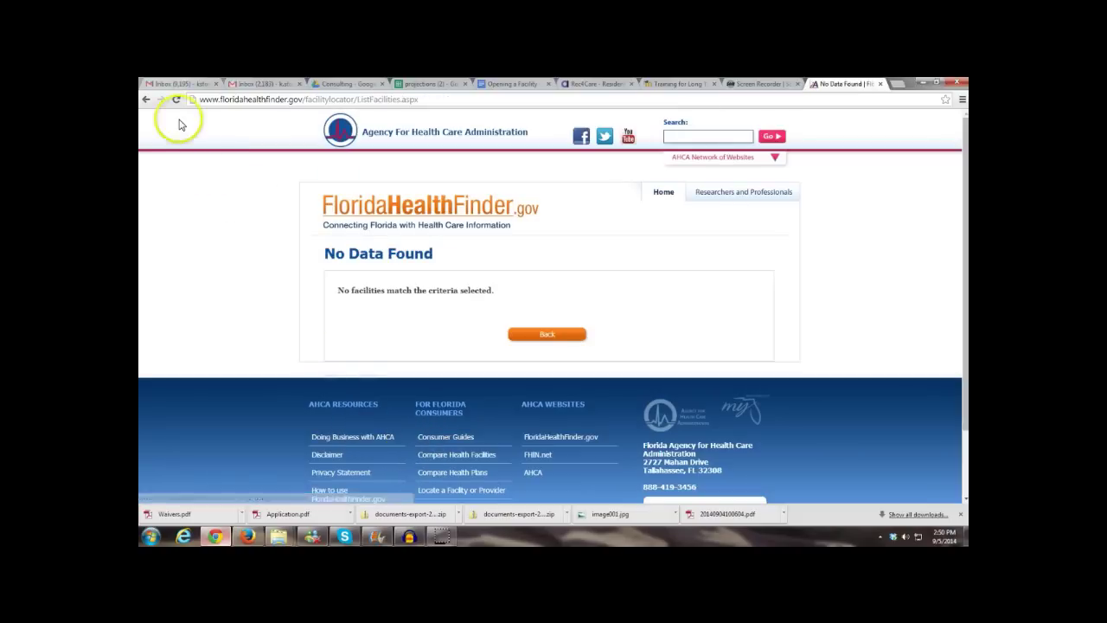
Navigate back from the no-results page to the facility search form
{"action": "left_click", "coordinate": [146, 101]}
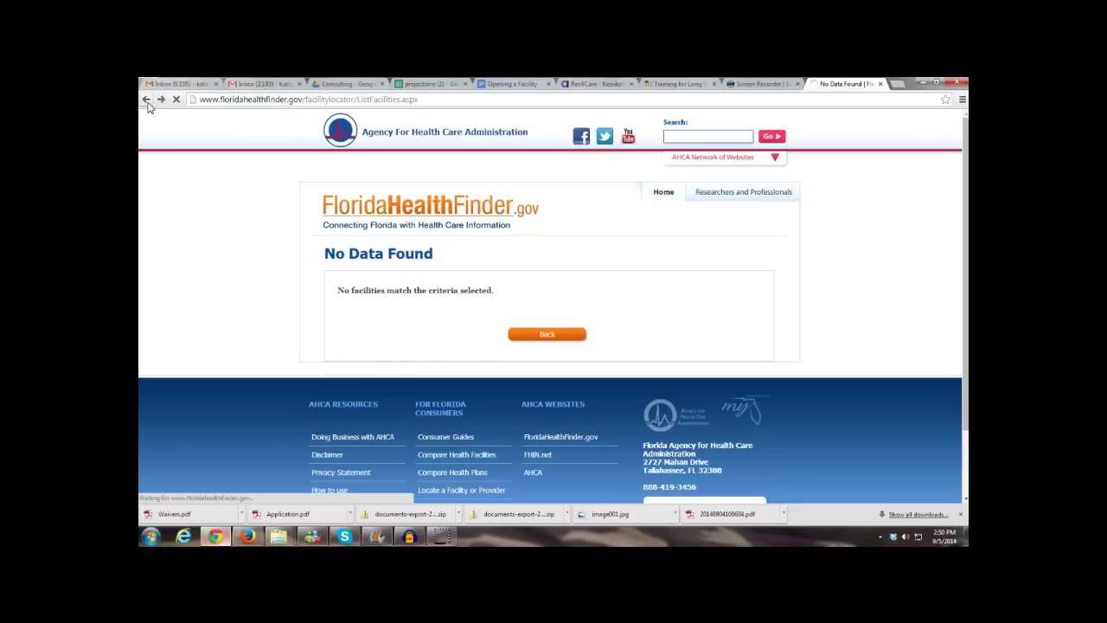
{"action": "left_click", "coordinate": [437, 232]}
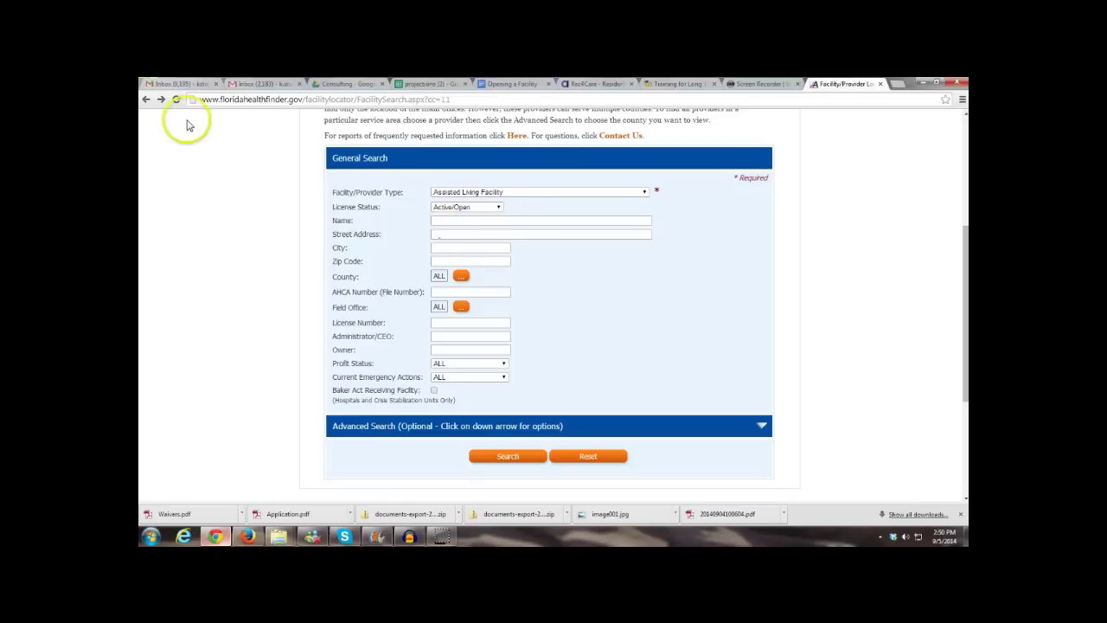
{"action": "left_click", "coordinate": [162, 100]}
{"action": "left_click", "coordinate": [524, 332]}
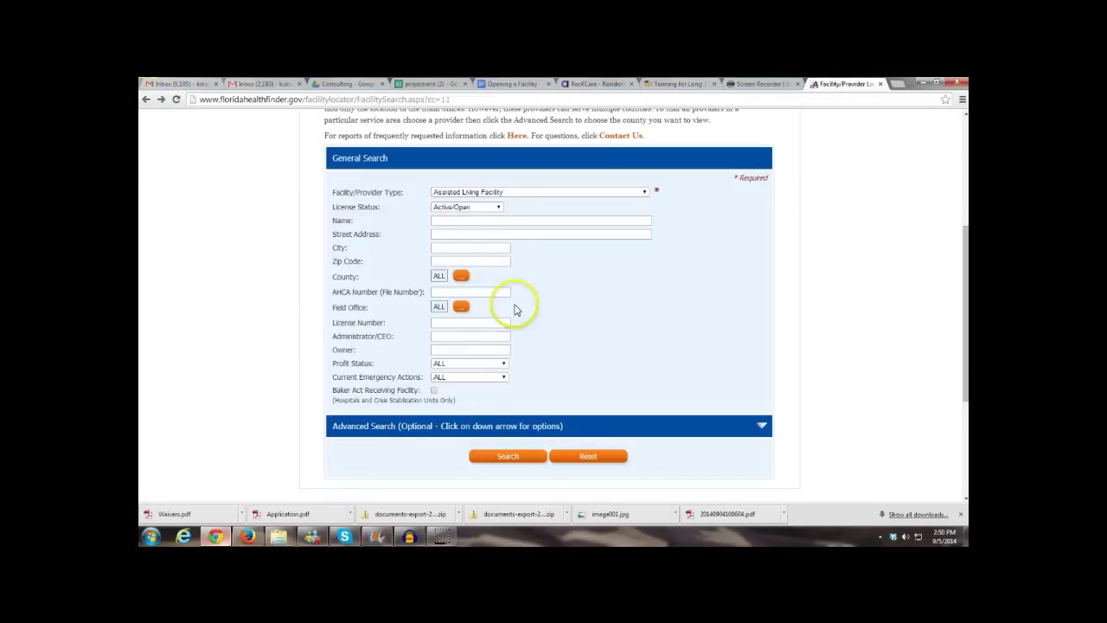
Rerun the search with only city Satellite Beach and zip 32937, reviewing the two results
{"action": "left_click", "coordinate": [461, 234]}
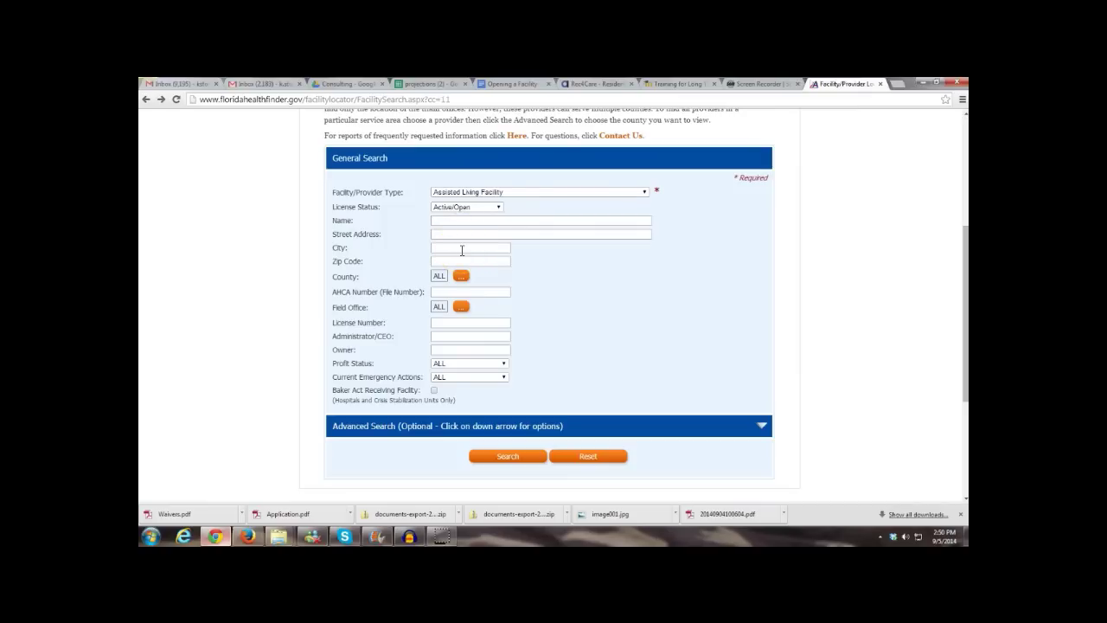
{"action": "type", "text": "satellite"}
{"action": "type", "text": " beach"}
{"action": "type", "text": "32937"}
{"action": "left_click", "coordinate": [497, 460]}
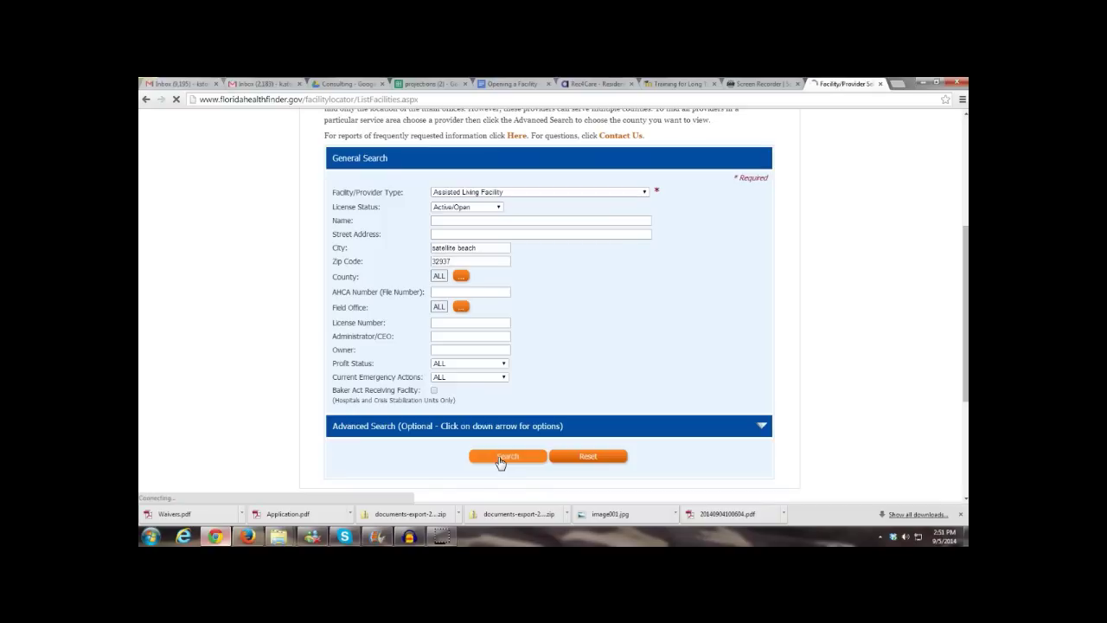
{"action": "scroll", "coordinate": [312, 413], "scroll_direction": "down", "scroll_amount": 2}
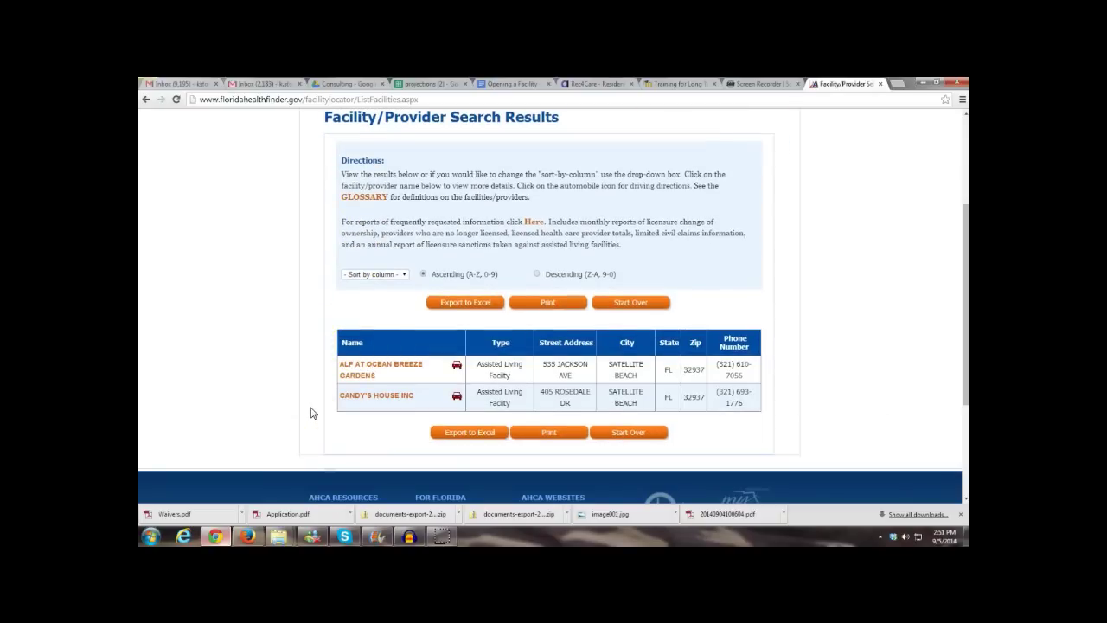
{"action": "scroll", "coordinate": [294, 363], "scroll_direction": "up", "scroll_amount": 2}
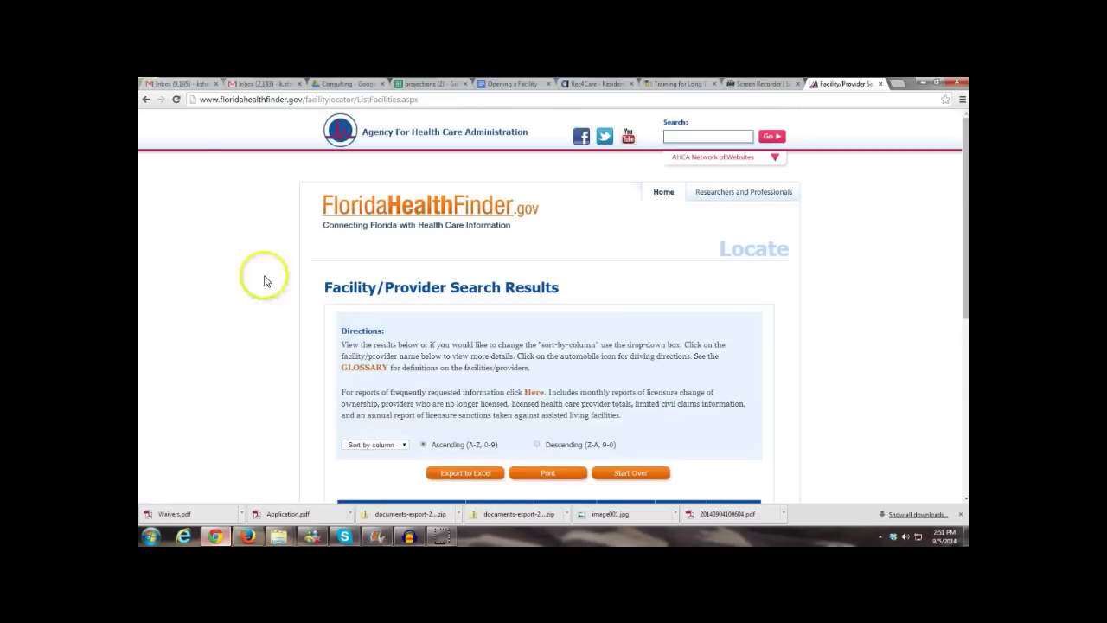
Return to the search form, expand Advanced Search, then switch to the Opening a Facility document
{"action": "left_click", "coordinate": [145, 102]}
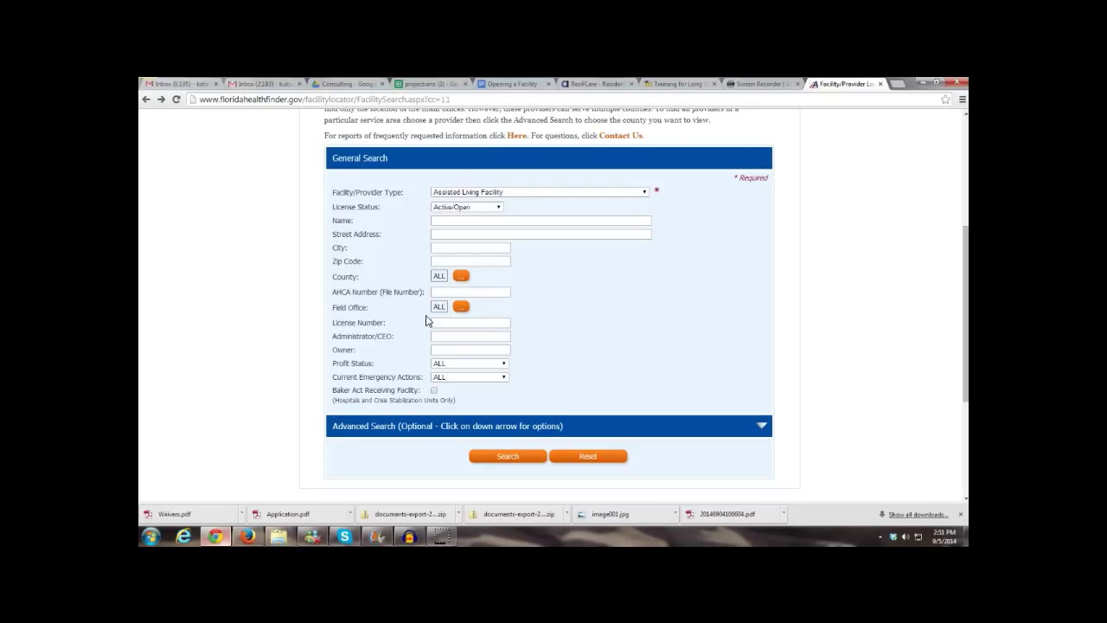
{"action": "scroll", "coordinate": [554, 397], "scroll_direction": "down", "scroll_amount": 1}
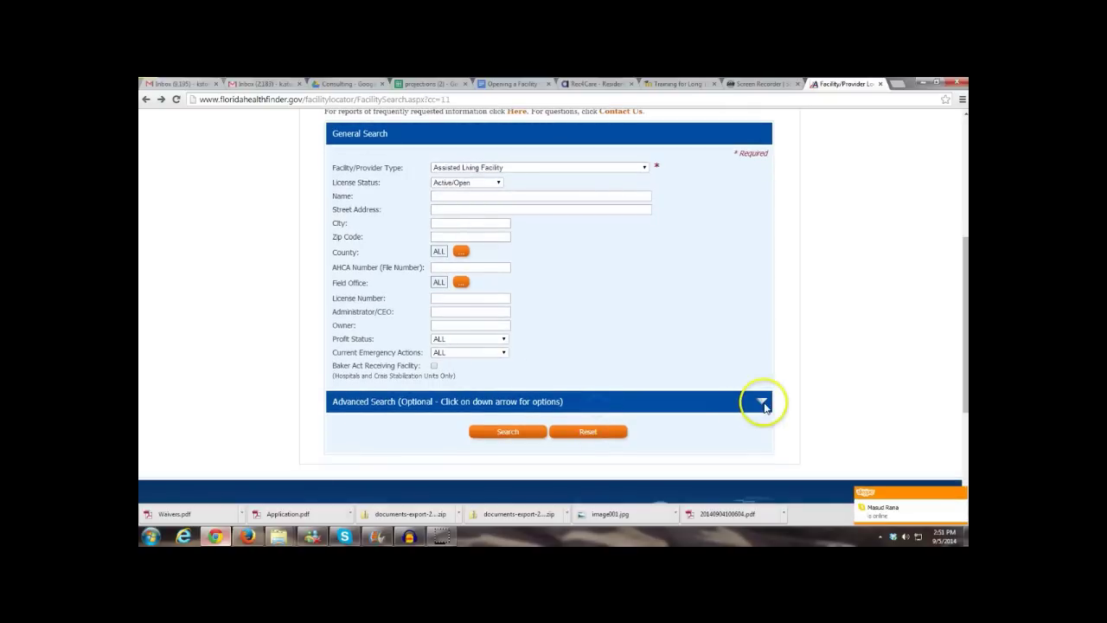
{"action": "left_click", "coordinate": [762, 404]}
{"action": "scroll", "coordinate": [736, 403], "scroll_direction": "down", "scroll_amount": 1}
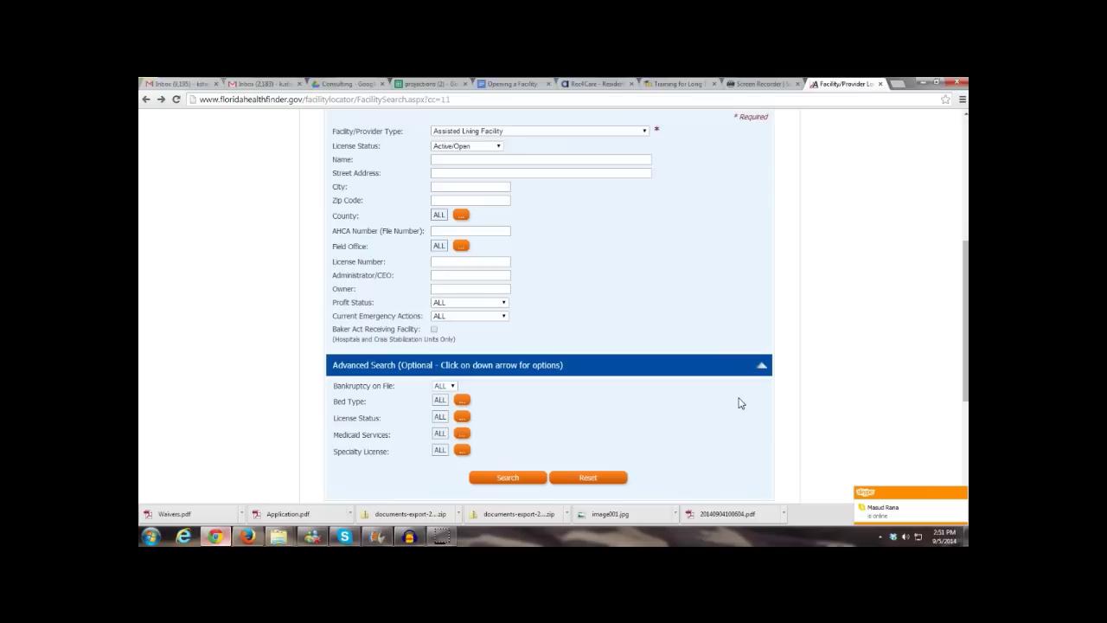
{"action": "scroll", "coordinate": [415, 404], "scroll_direction": "down", "scroll_amount": 1}
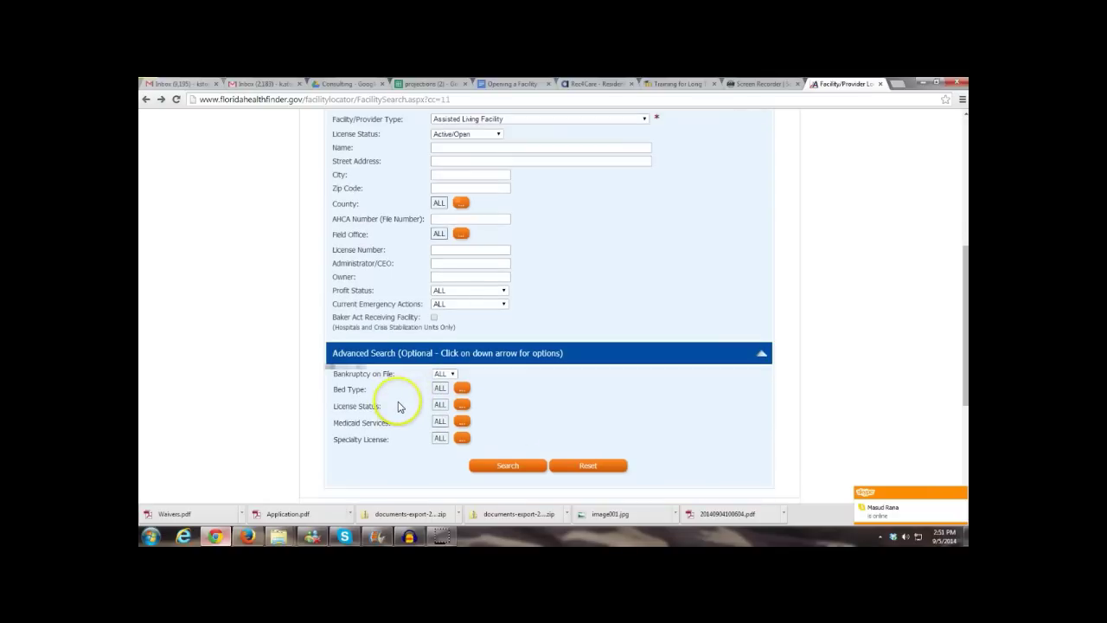
{"action": "left_click", "coordinate": [497, 83]}
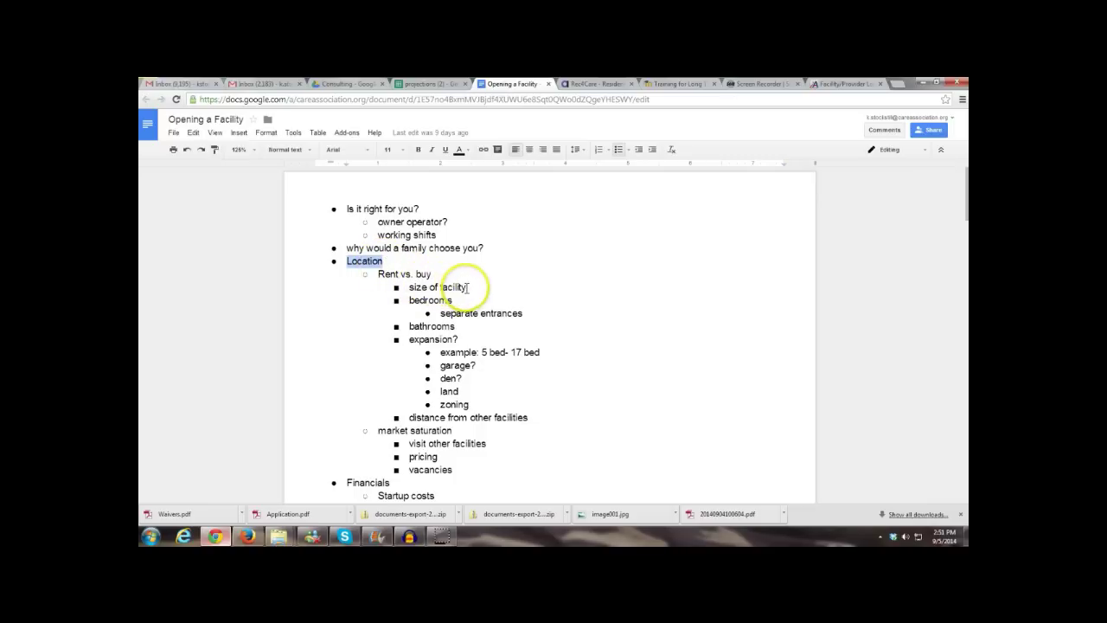
{"action": "left_click", "coordinate": [458, 275]}
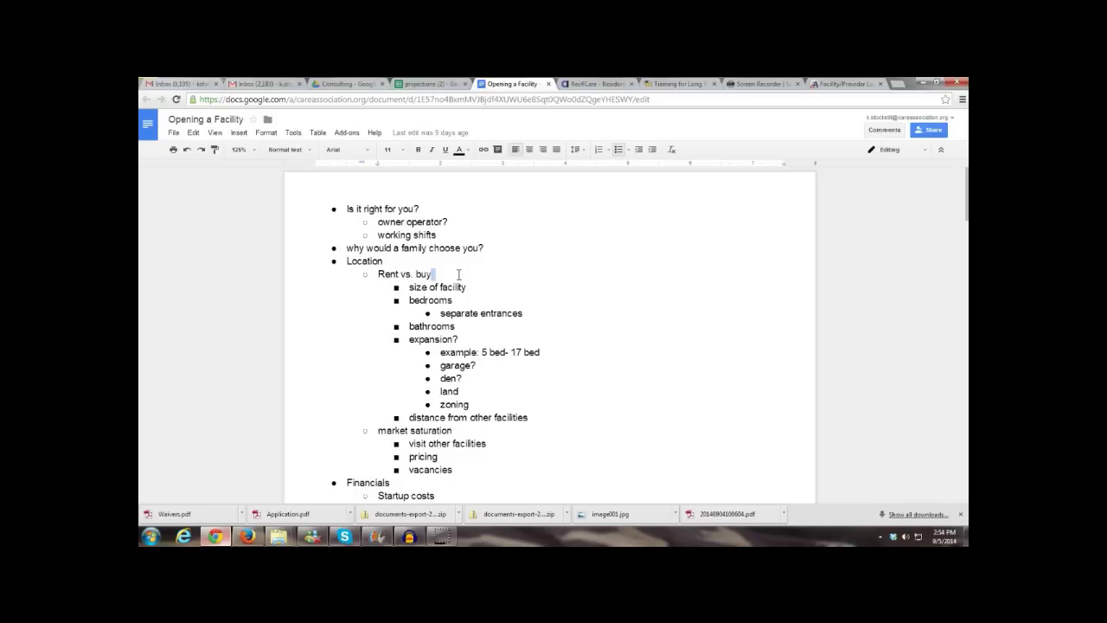
{"action": "double_click", "coordinate": [437, 300]}
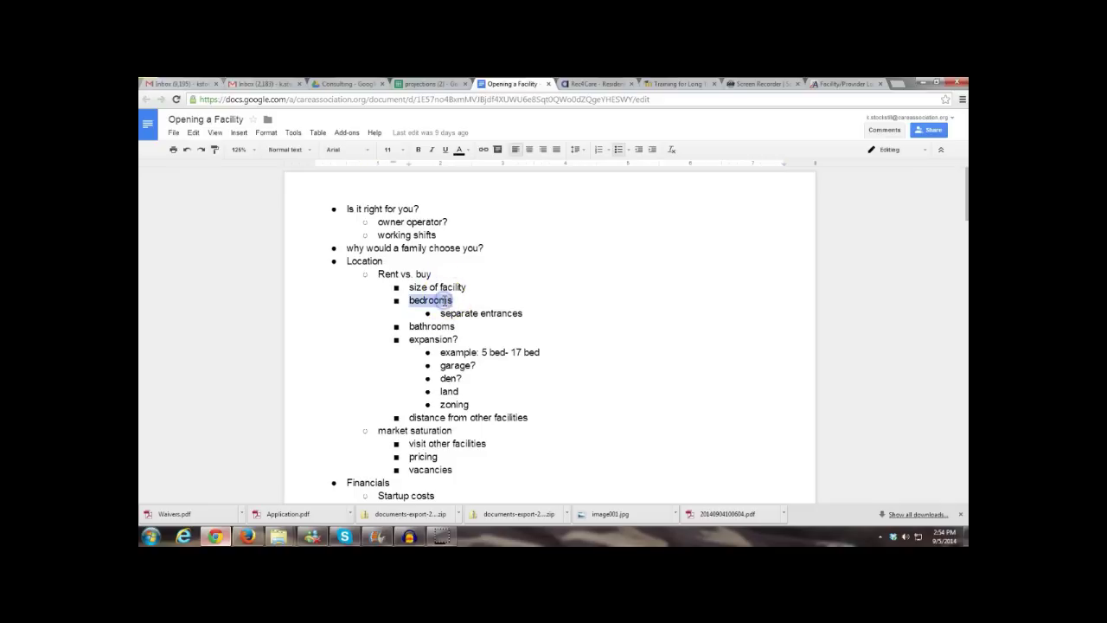
{"action": "triple_click", "coordinate": [459, 313]}
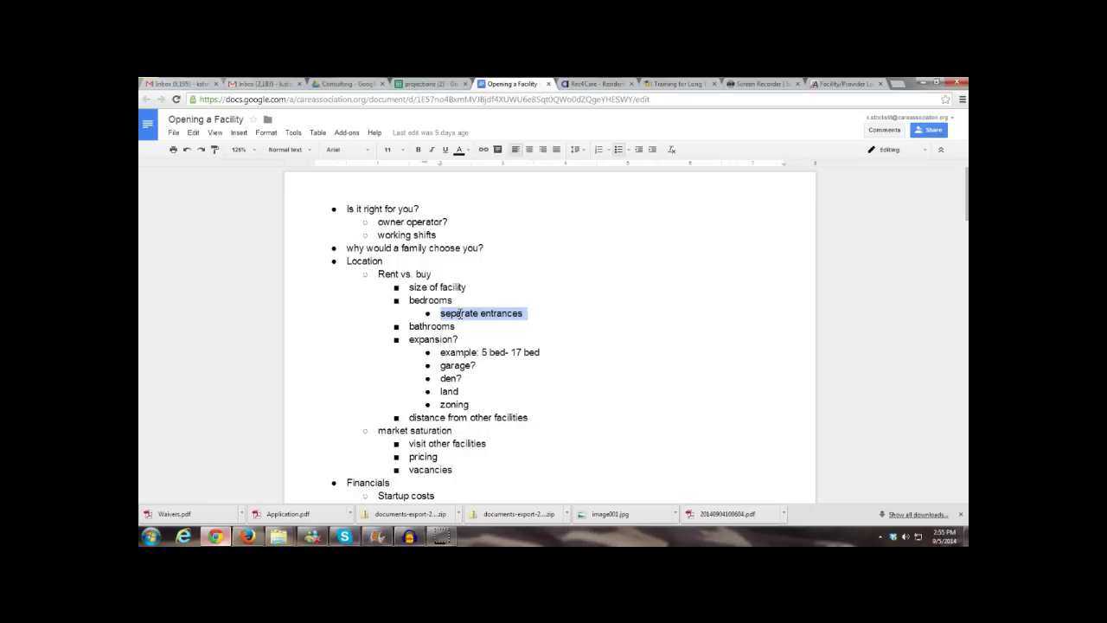
{"action": "left_click", "coordinate": [390, 349]}
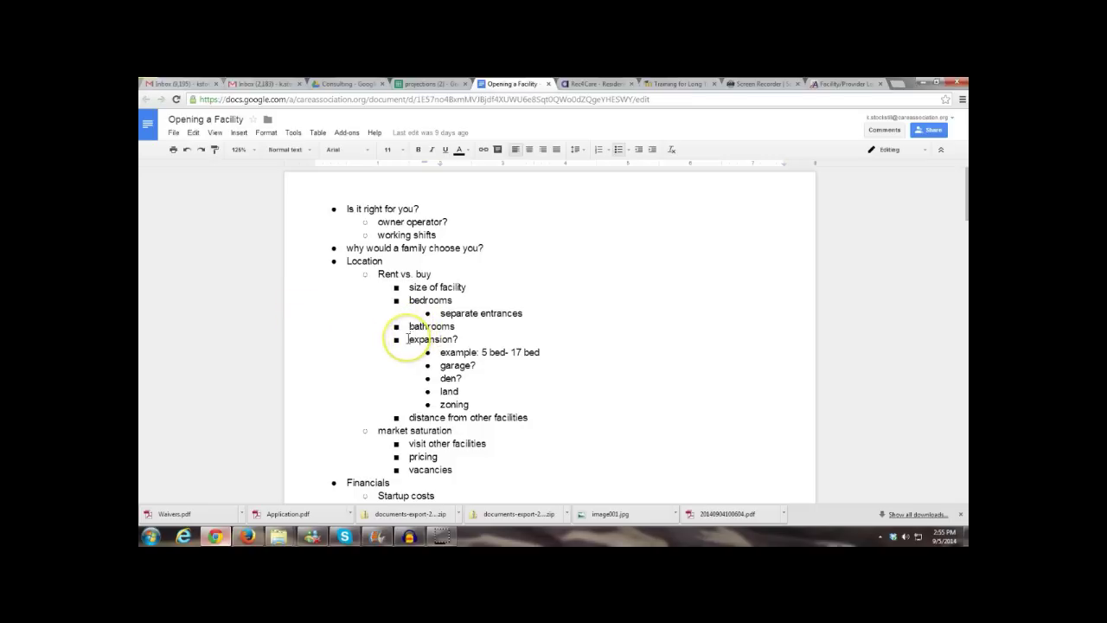
{"action": "left_click", "coordinate": [483, 352]}
{"action": "left_click_drag", "start_coordinate": [483, 353], "coordinate": [541, 352]}
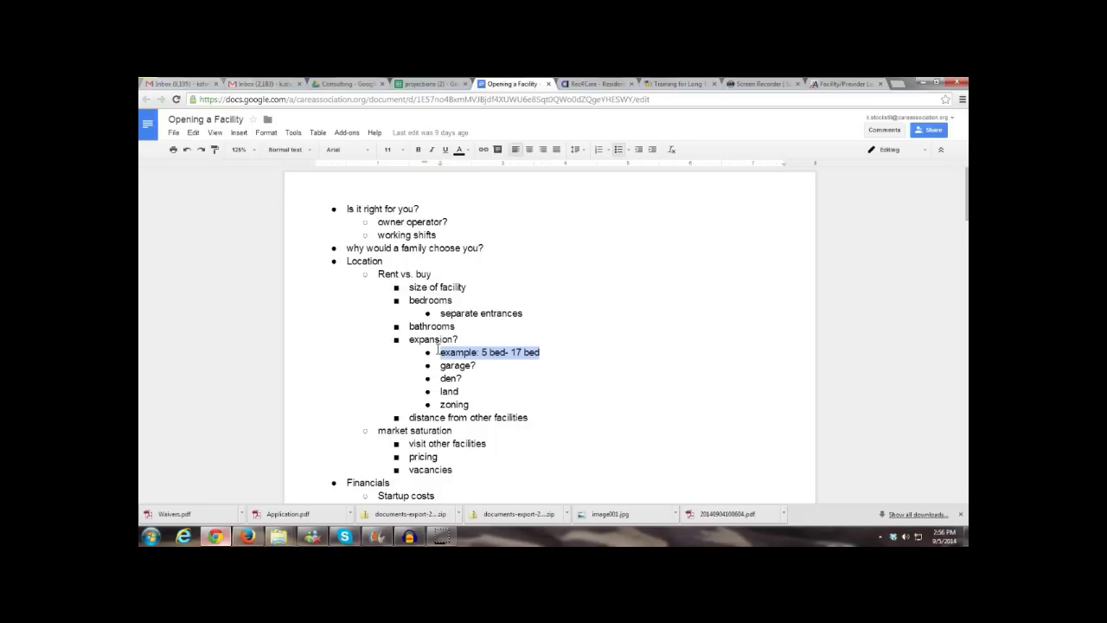
{"action": "left_click", "coordinate": [442, 365]}
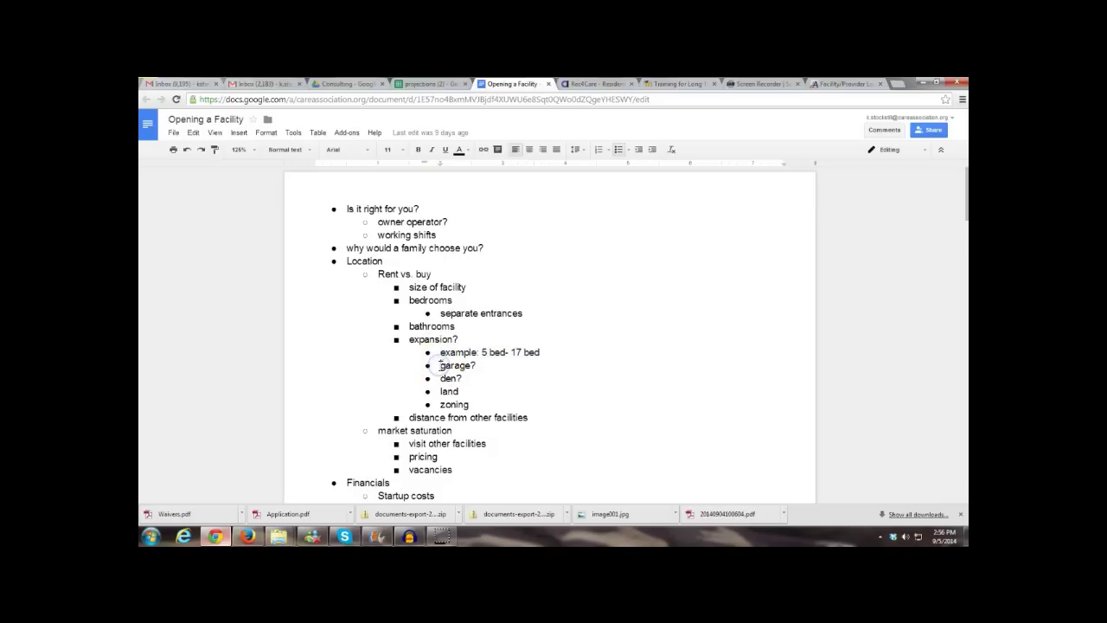
{"action": "left_click_drag", "start_coordinate": [443, 365], "coordinate": [477, 367]}
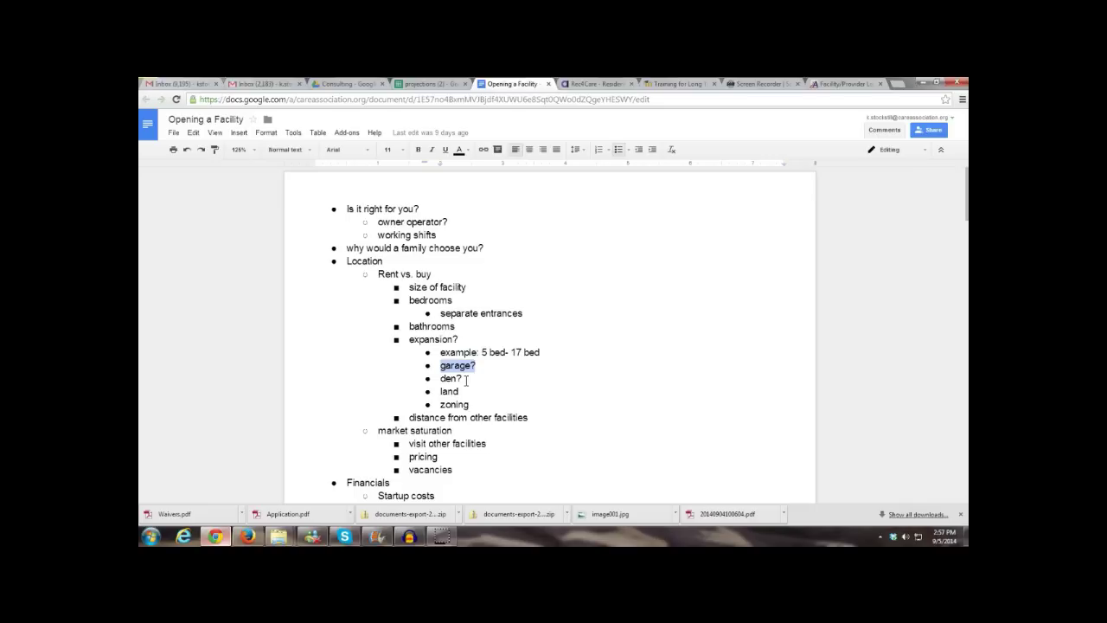
{"action": "left_click", "coordinate": [465, 380]}
{"action": "left_click", "coordinate": [460, 379]}
{"action": "scroll", "coordinate": [461, 378], "scroll_direction": "down", "scroll_amount": 1}
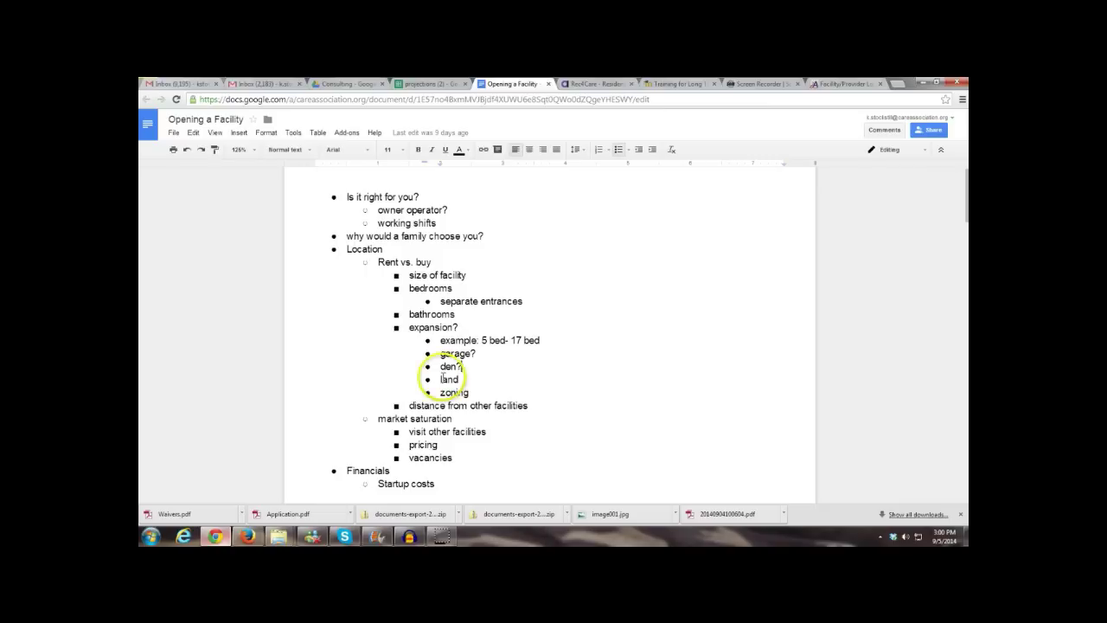
{"action": "left_click", "coordinate": [410, 431]}
{"action": "left_click_drag", "start_coordinate": [409, 430], "coordinate": [485, 431]}
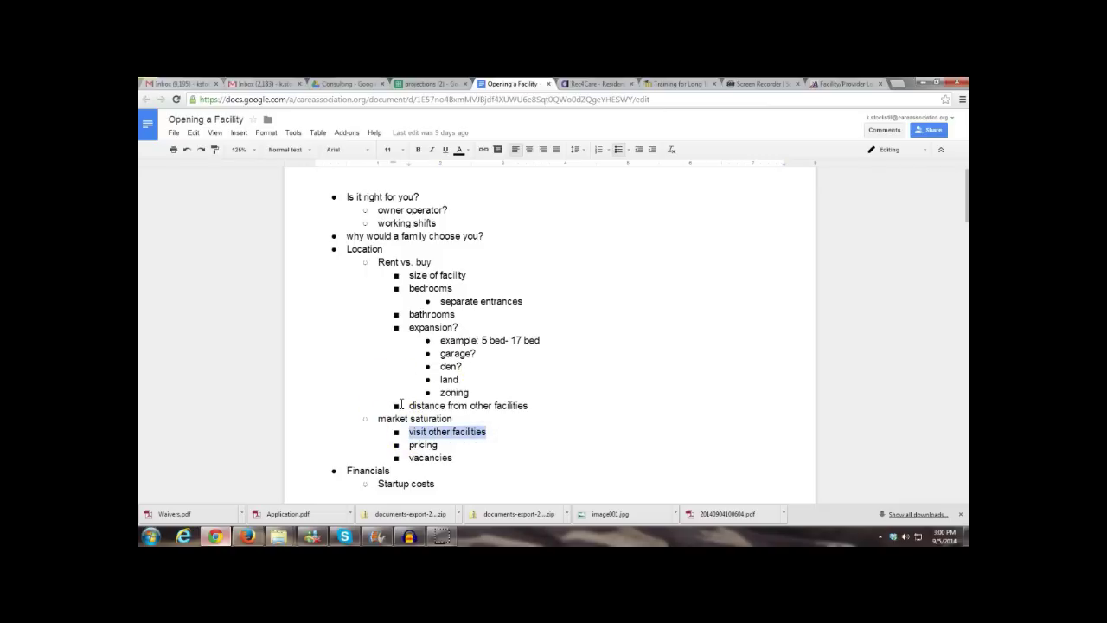
{"action": "left_click", "coordinate": [410, 430]}
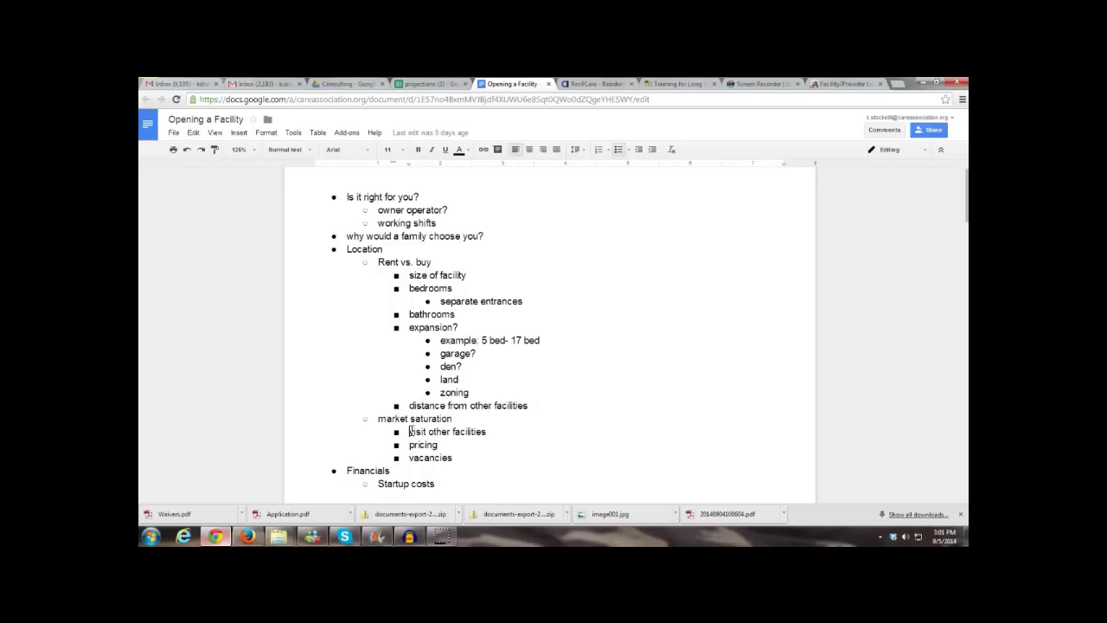
{"action": "scroll", "coordinate": [411, 430], "scroll_direction": "down", "scroll_amount": 1}
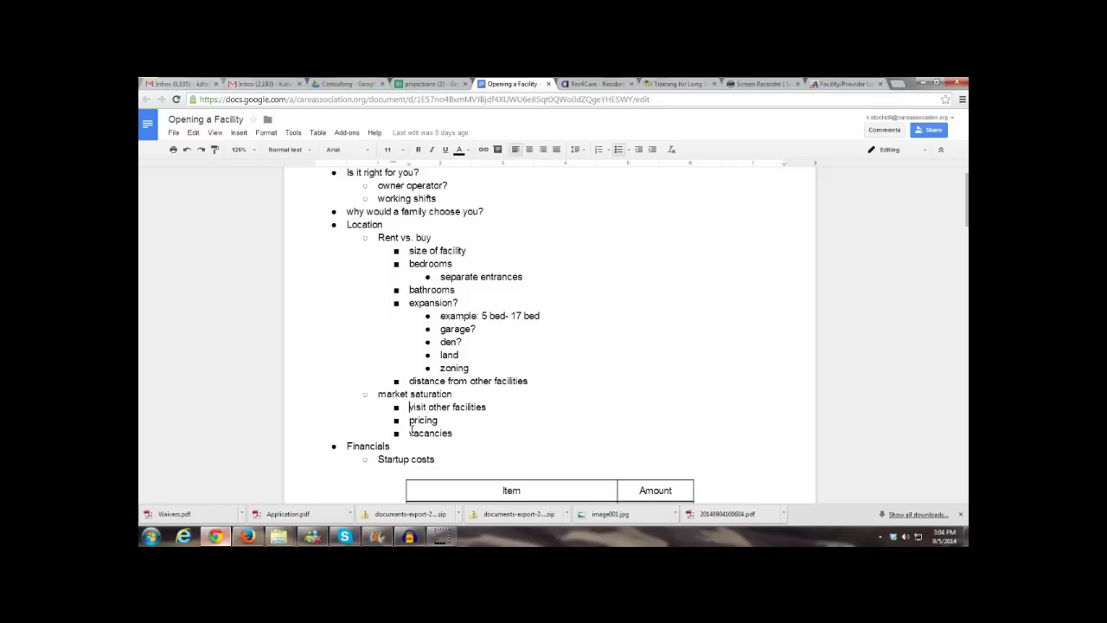
{"action": "left_click", "coordinate": [407, 432]}
{"action": "left_click", "coordinate": [409, 433]}
{"action": "left_click", "coordinate": [410, 433]}
{"action": "left_click", "coordinate": [408, 420]}
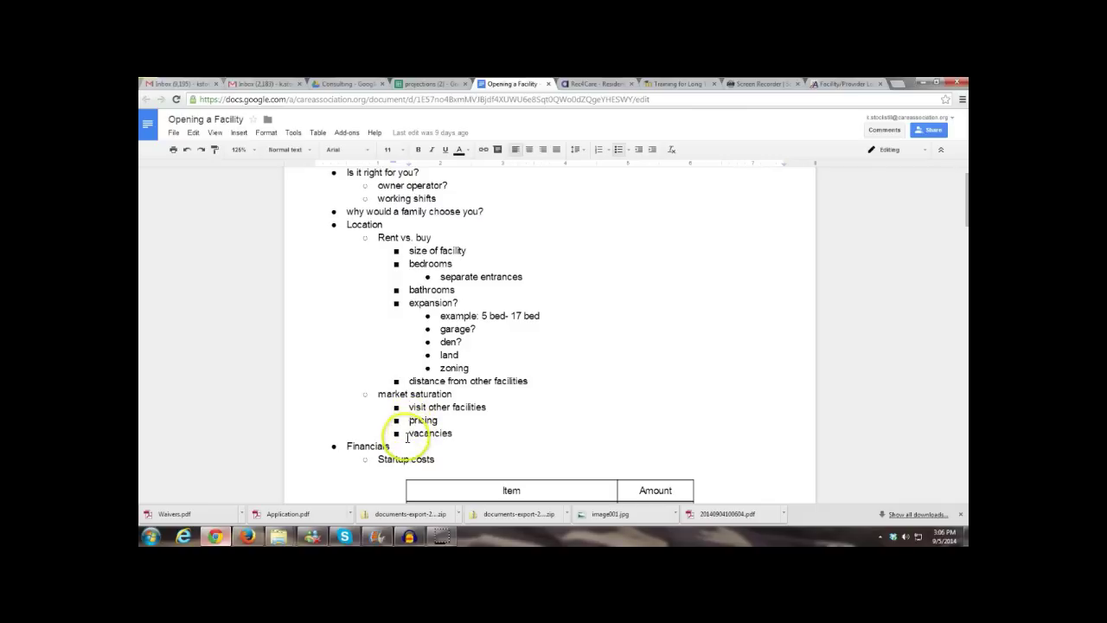
{"action": "left_click", "coordinate": [408, 407]}
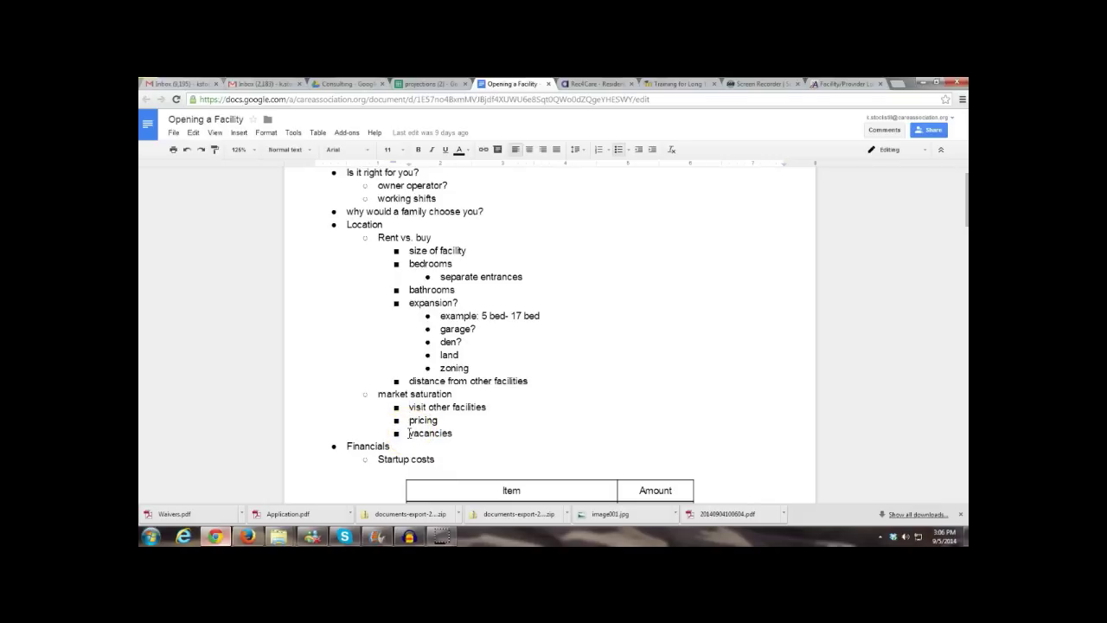
{"action": "left_click_drag", "start_coordinate": [408, 432], "coordinate": [454, 432]}
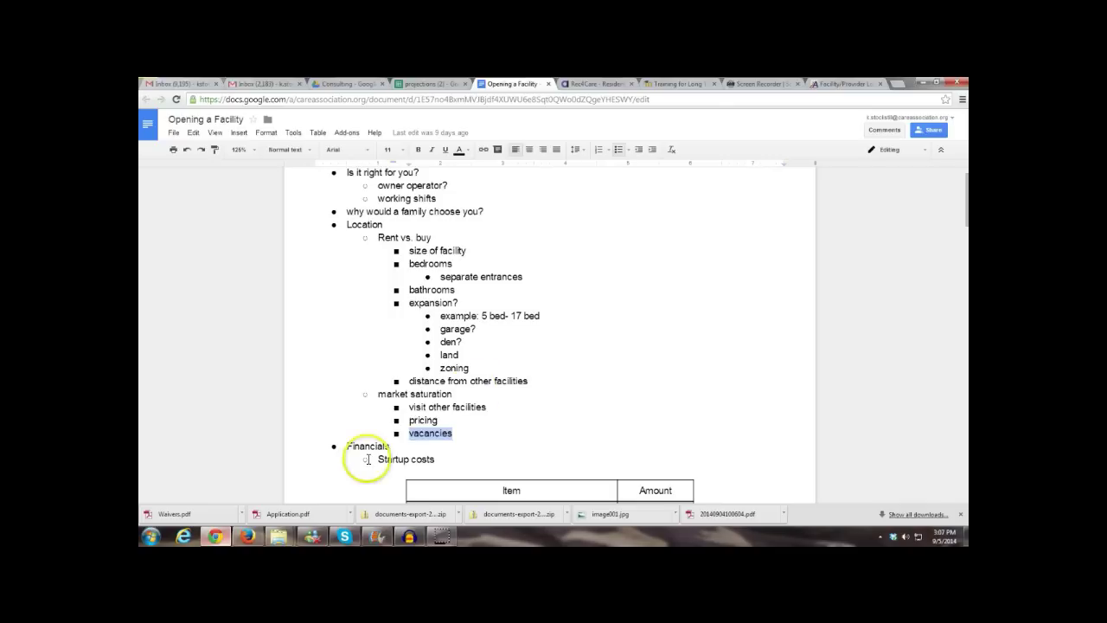
{"action": "left_click", "coordinate": [408, 432]}
Scroll down to the Startup costs table and highlight its heading
{"action": "scroll", "coordinate": [405, 435], "scroll_direction": "down", "scroll_amount": 1}
{"action": "scroll", "coordinate": [405, 435], "scroll_direction": "down", "scroll_amount": 4}
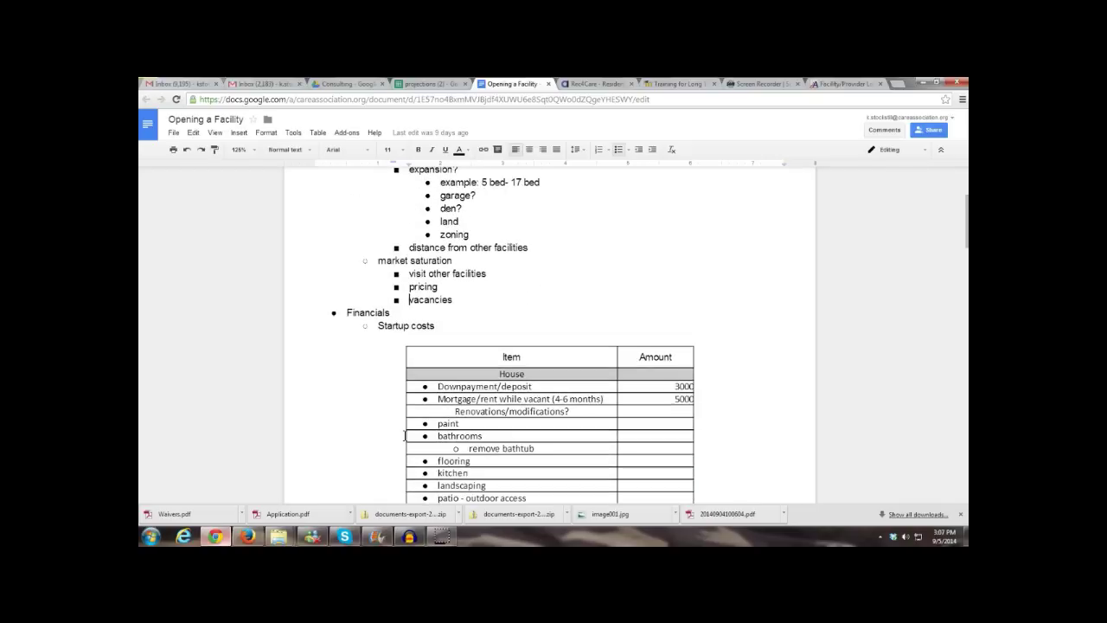
{"action": "left_click_drag", "start_coordinate": [377, 252], "coordinate": [432, 254]}
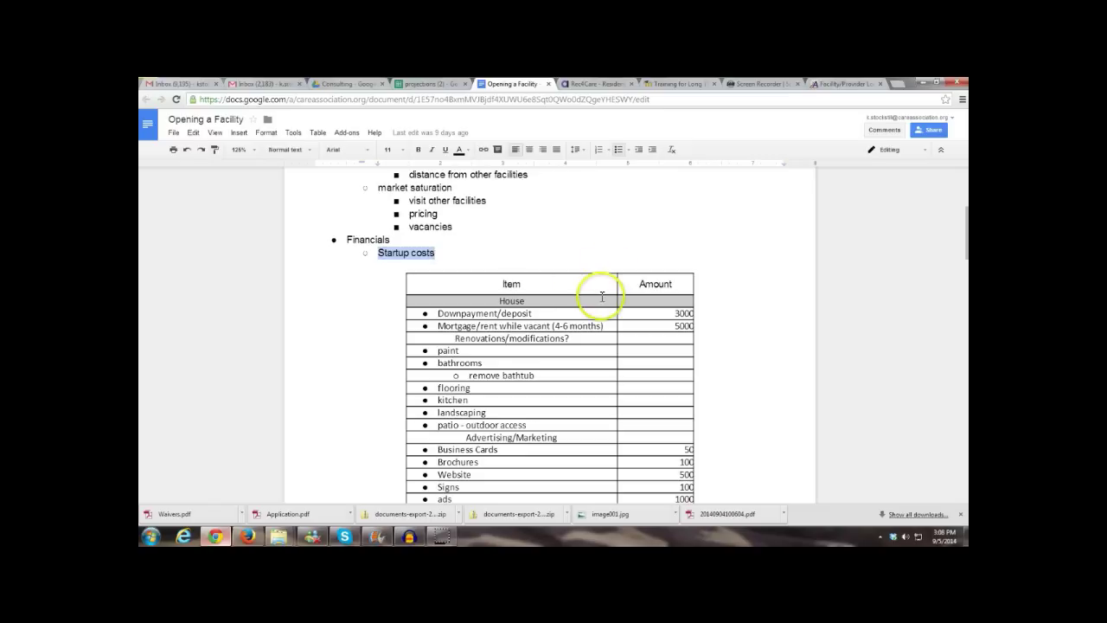
{"action": "left_click_drag", "start_coordinate": [596, 314], "coordinate": [632, 314]}
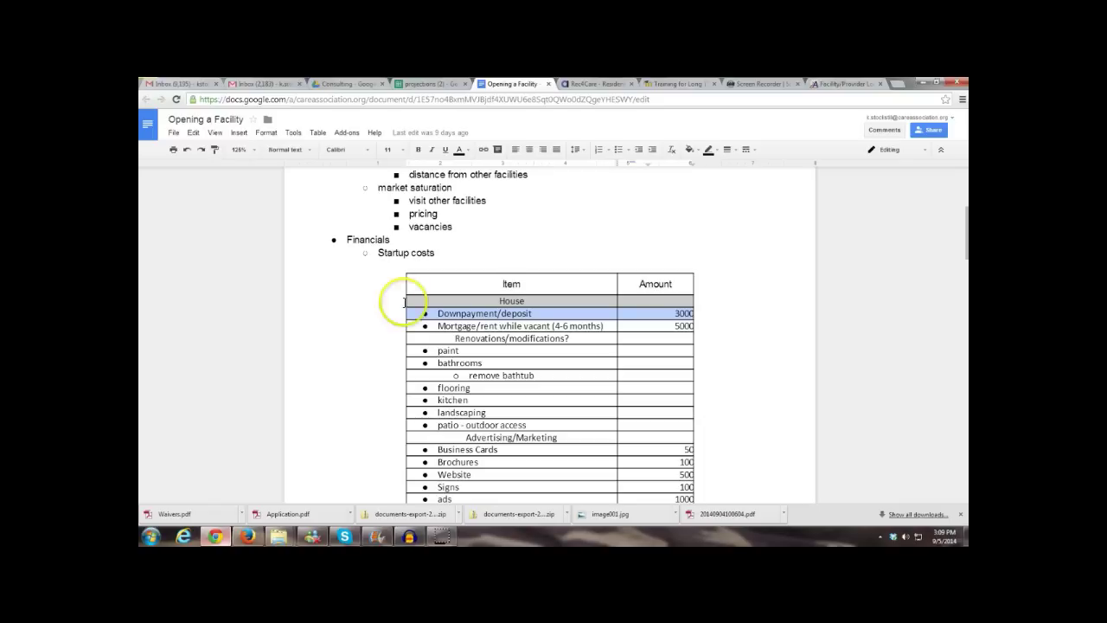
{"action": "left_click", "coordinate": [435, 326]}
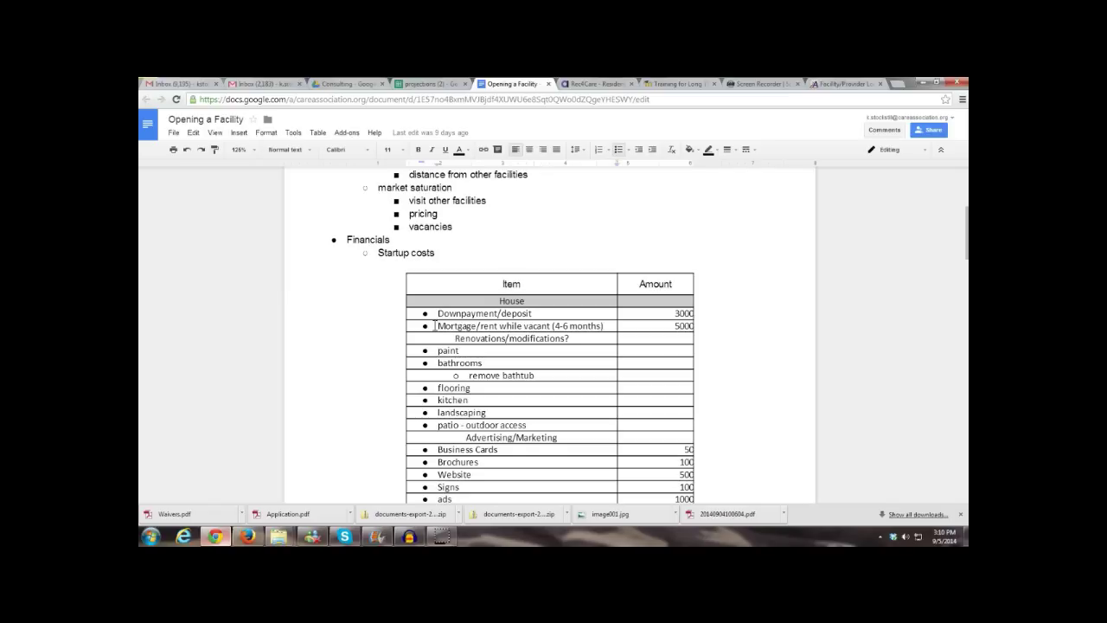
{"action": "left_click_drag", "start_coordinate": [435, 325], "coordinate": [606, 326]}
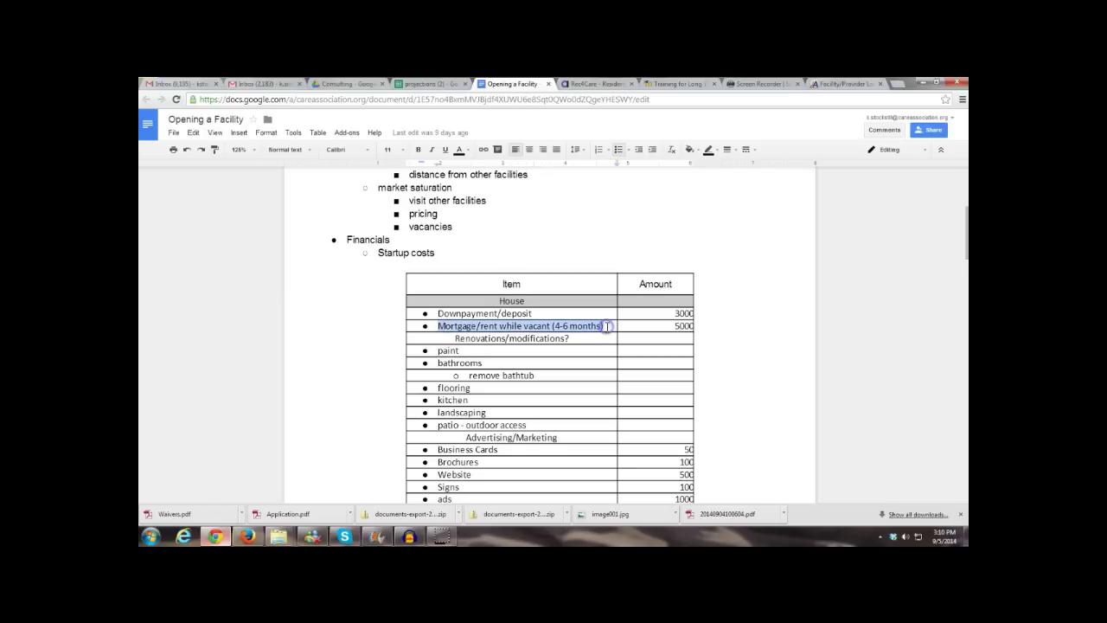
{"action": "triple_click", "coordinate": [606, 326]}
{"action": "left_click_drag", "start_coordinate": [606, 326], "coordinate": [649, 326]}
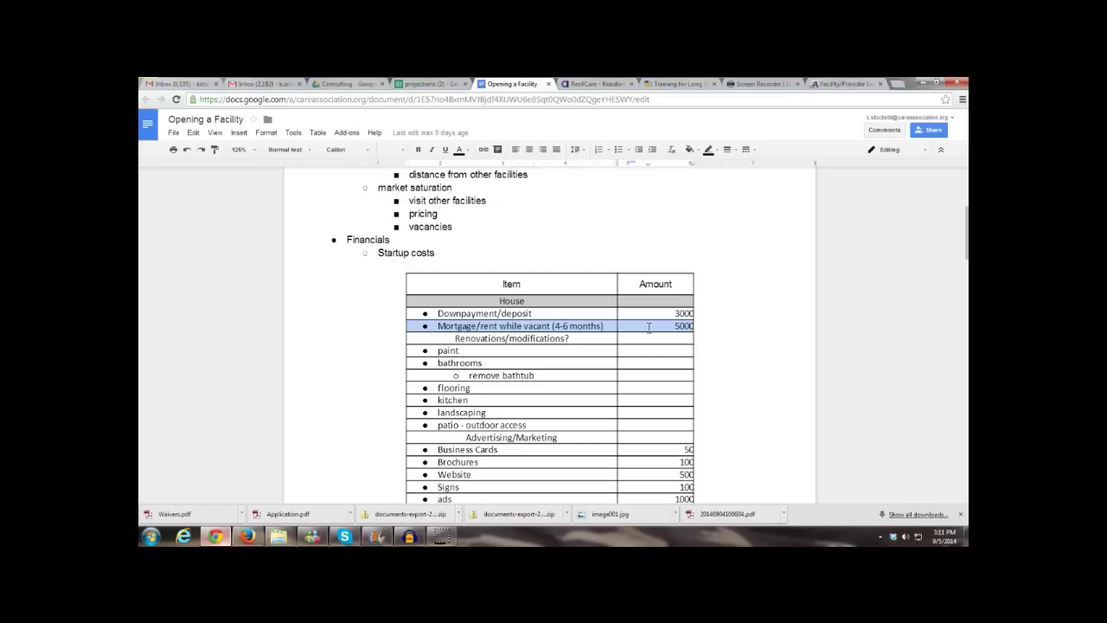
{"action": "left_click", "coordinate": [522, 350]}
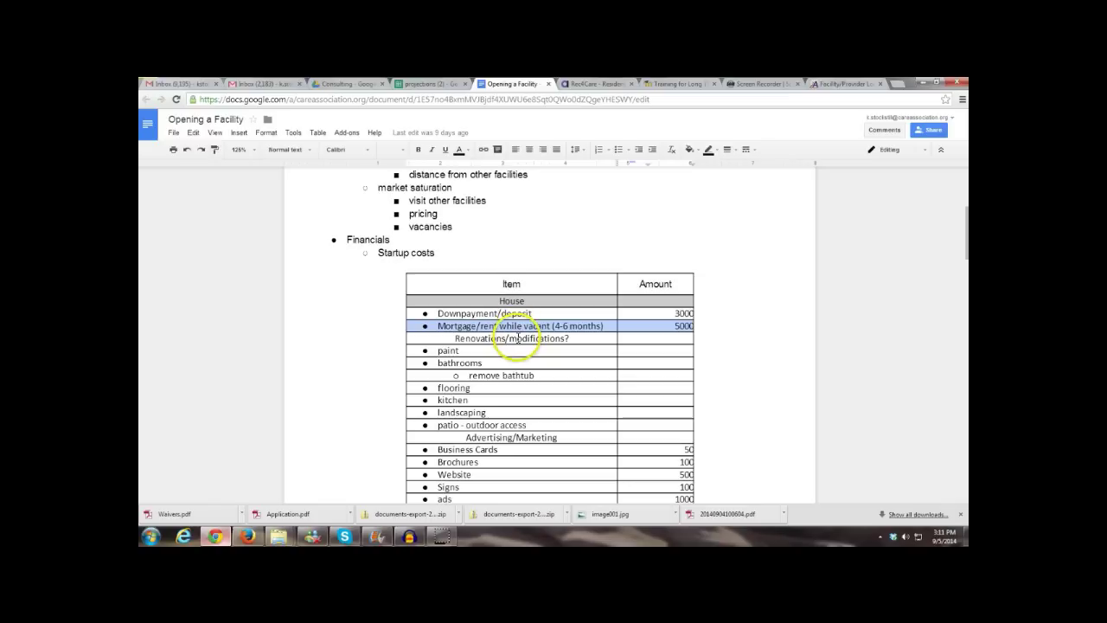
{"action": "left_click", "coordinate": [516, 338]}
{"action": "left_click_drag", "start_coordinate": [516, 338], "coordinate": [592, 339]}
{"action": "left_click", "coordinate": [651, 336]}
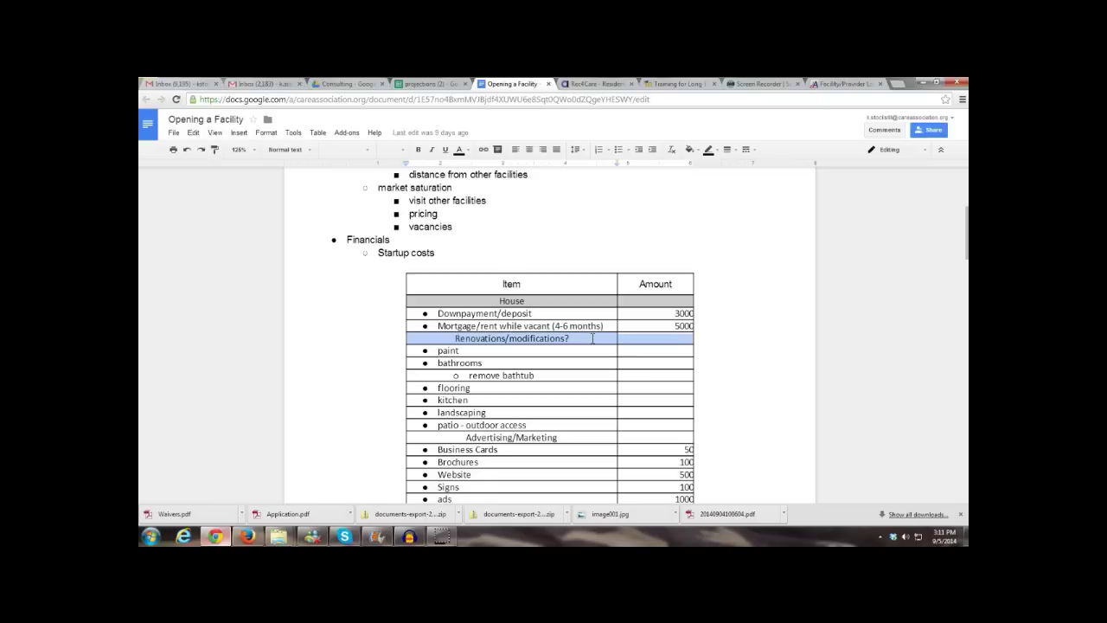
{"action": "left_click", "coordinate": [592, 338]}
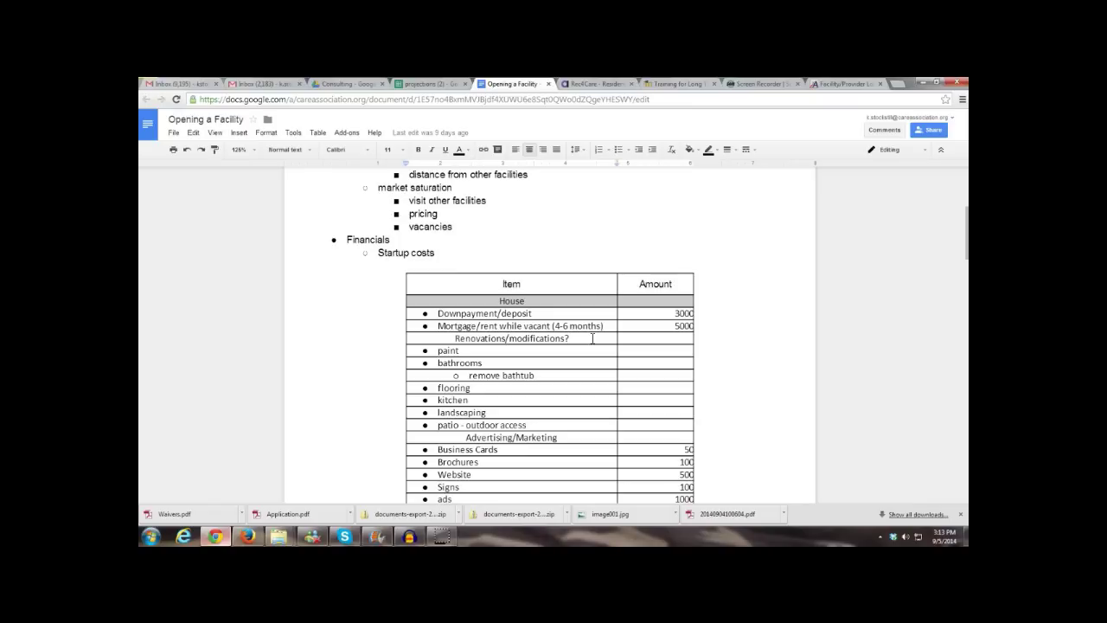
Select 'patio - outdoor access' and scroll down to the table's Entertainment rows
{"action": "left_click_drag", "start_coordinate": [527, 425], "coordinate": [434, 424]}
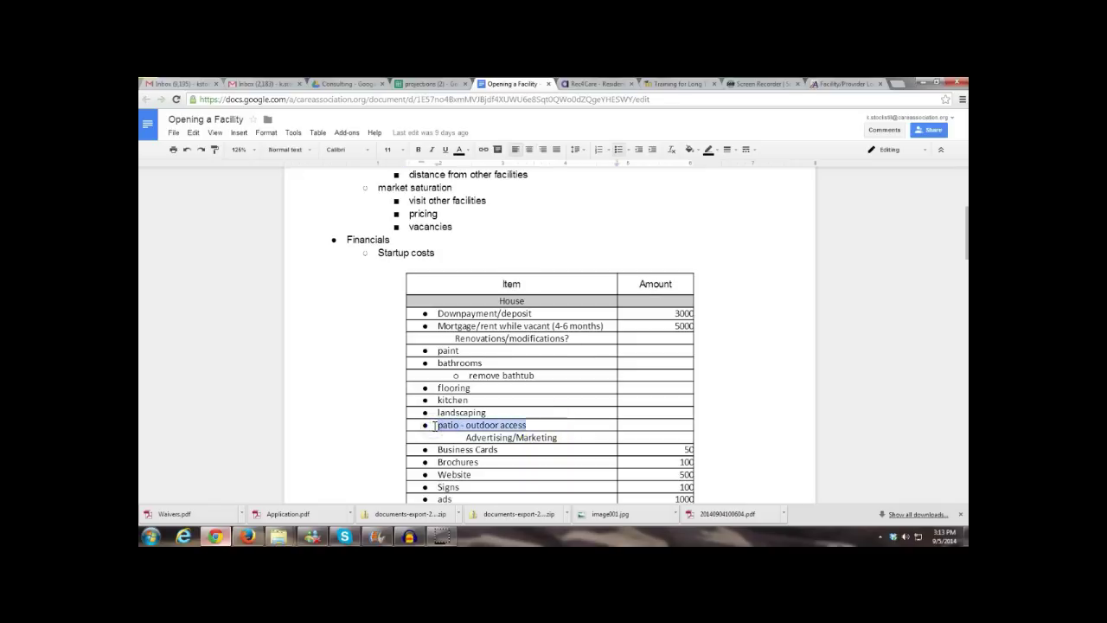
{"action": "scroll", "coordinate": [434, 424], "scroll_direction": "down", "scroll_amount": 1}
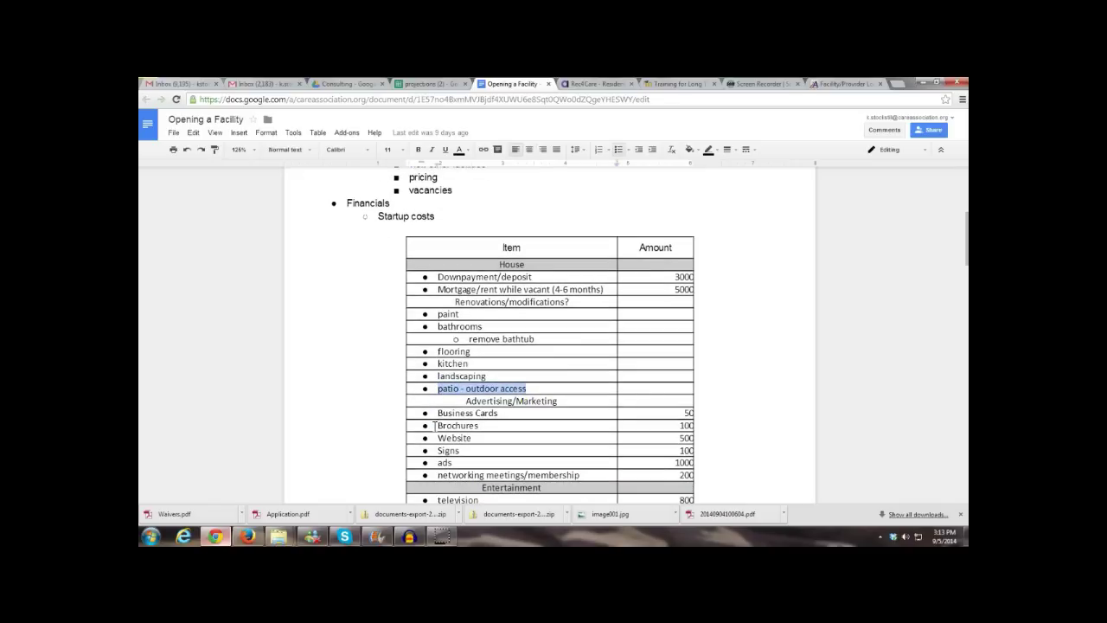
{"action": "scroll", "coordinate": [434, 424], "scroll_direction": "down", "scroll_amount": 2}
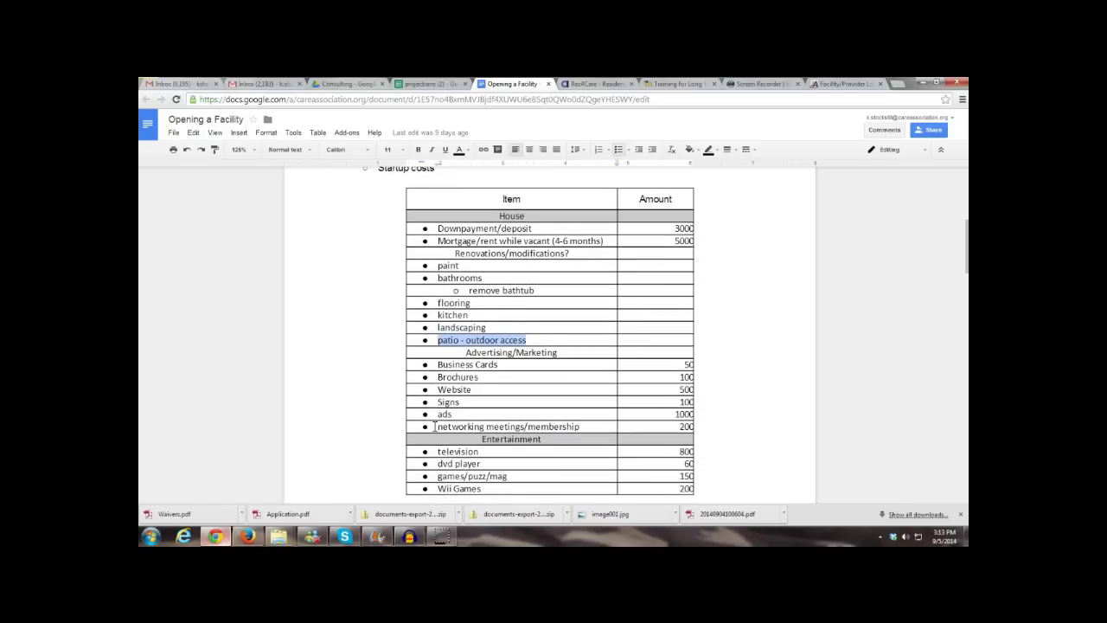
{"action": "scroll", "coordinate": [434, 427], "scroll_direction": "down", "scroll_amount": 1}
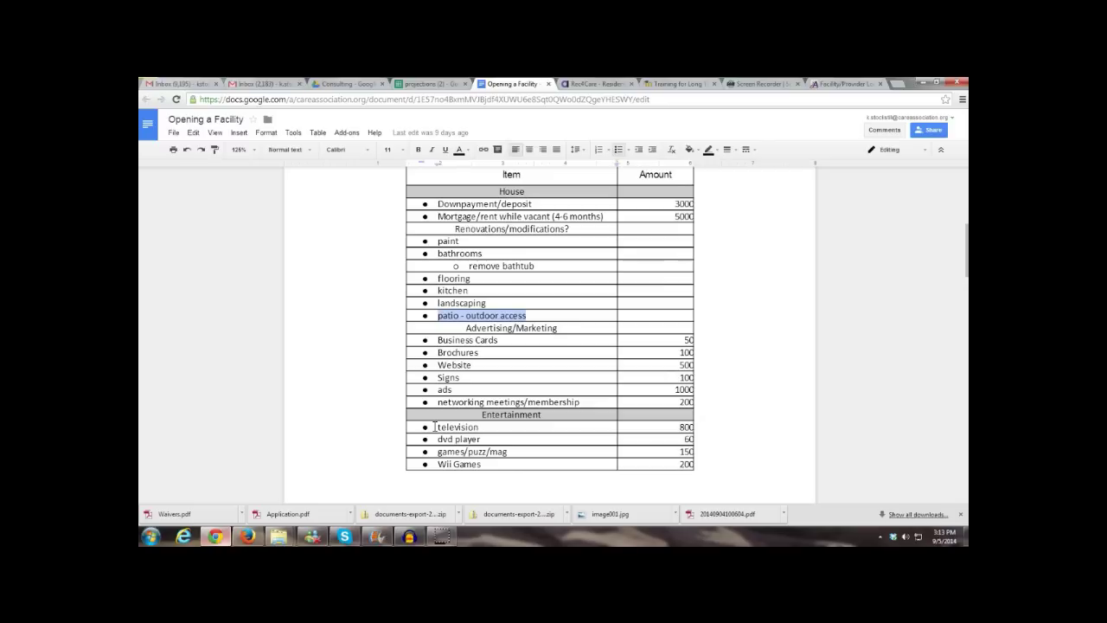
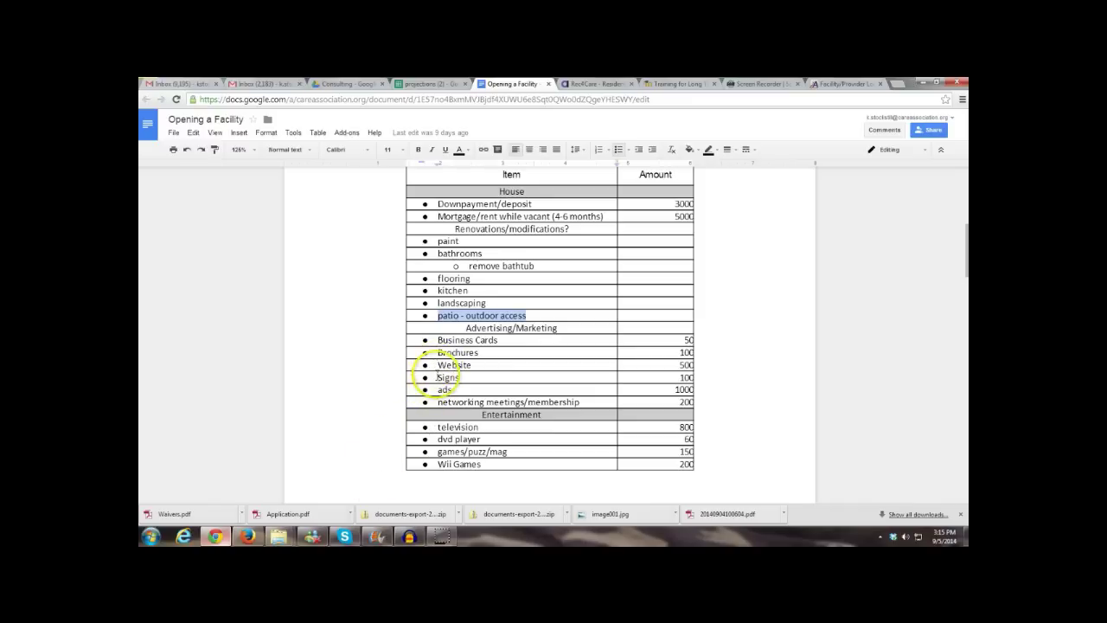
Select the networking meetings/membership row together with its 200 amount
{"action": "left_click", "coordinate": [438, 377]}
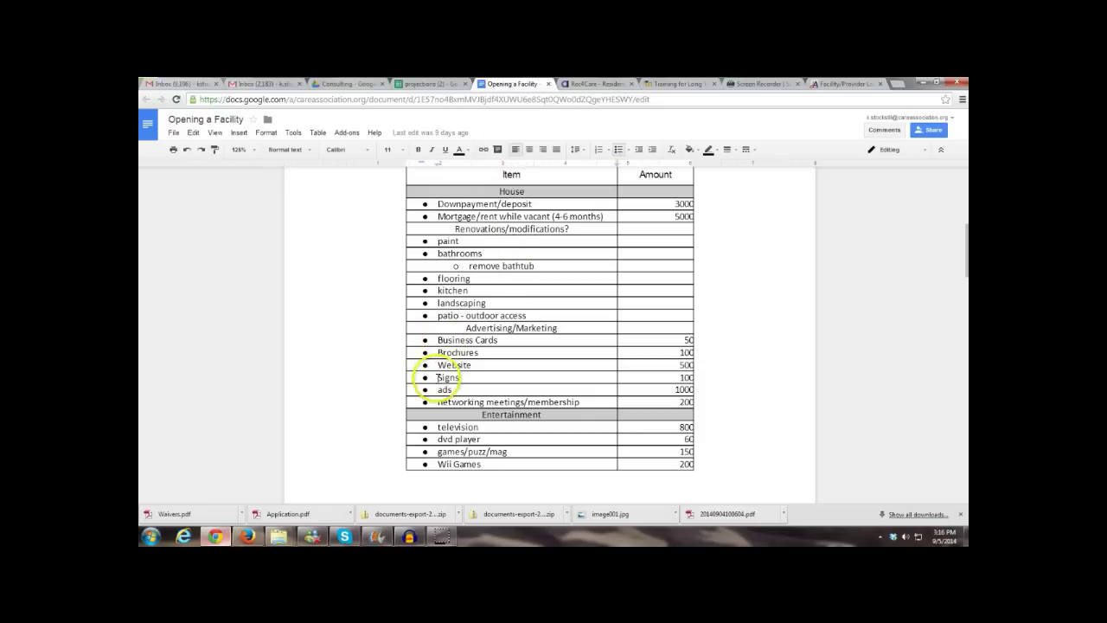
{"action": "left_click_drag", "start_coordinate": [439, 399], "coordinate": [578, 402]}
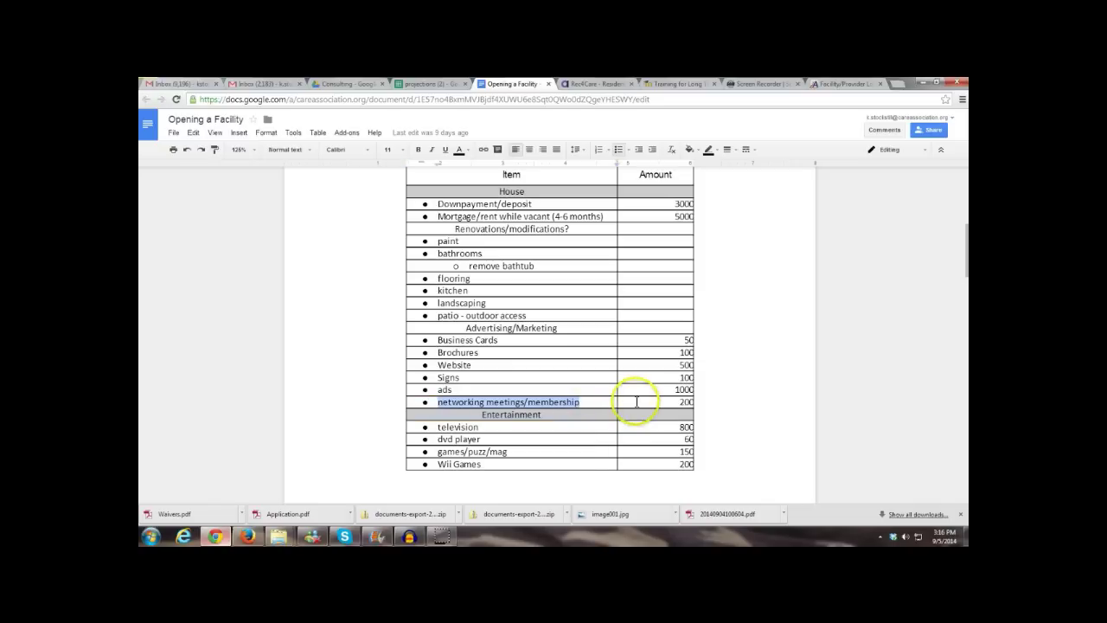
{"action": "left_click", "coordinate": [593, 401]}
{"action": "mouse_move", "coordinate": [593, 401]}
{"action": "left_mouse_down"}
{"action": "mouse_move", "coordinate": [641, 401]}
{"action": "mouse_move", "coordinate": [593, 401]}
{"action": "left_mouse_up"}
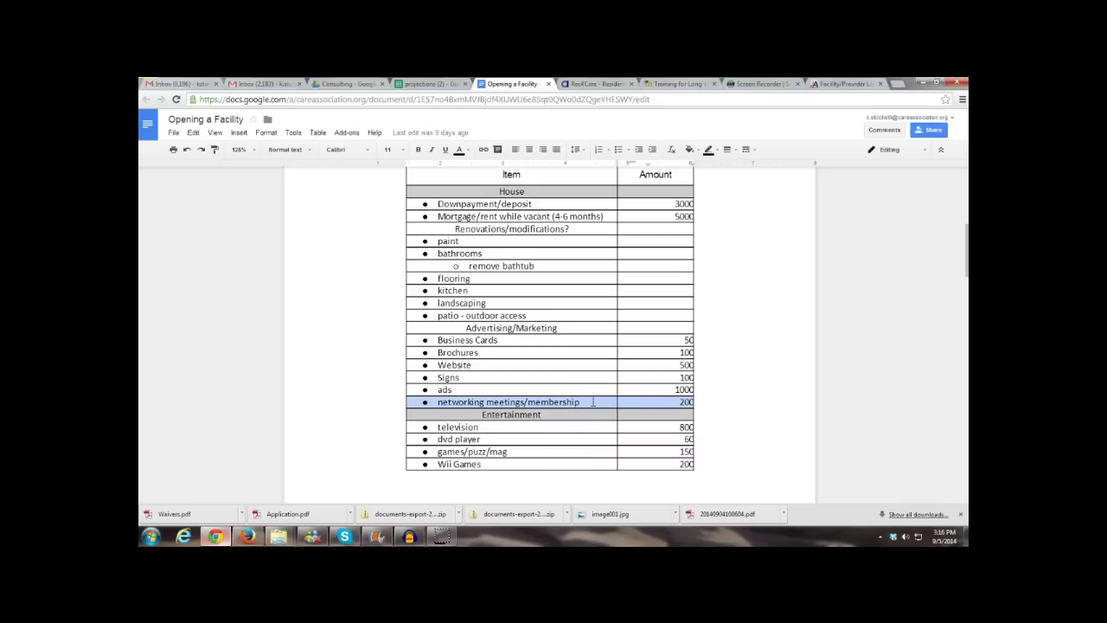
Scroll slightly and select the Signs row including its 100 amount
{"action": "scroll", "coordinate": [593, 401], "scroll_direction": "down", "scroll_amount": 1}
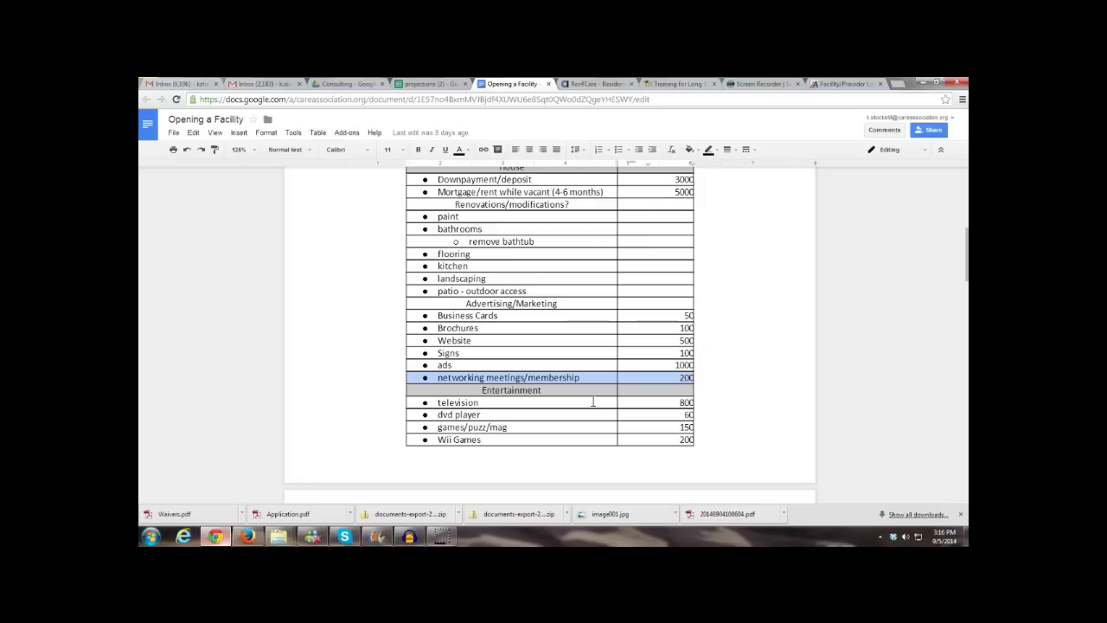
{"action": "left_click", "coordinate": [583, 403]}
{"action": "left_click_drag", "start_coordinate": [509, 354], "coordinate": [540, 352]}
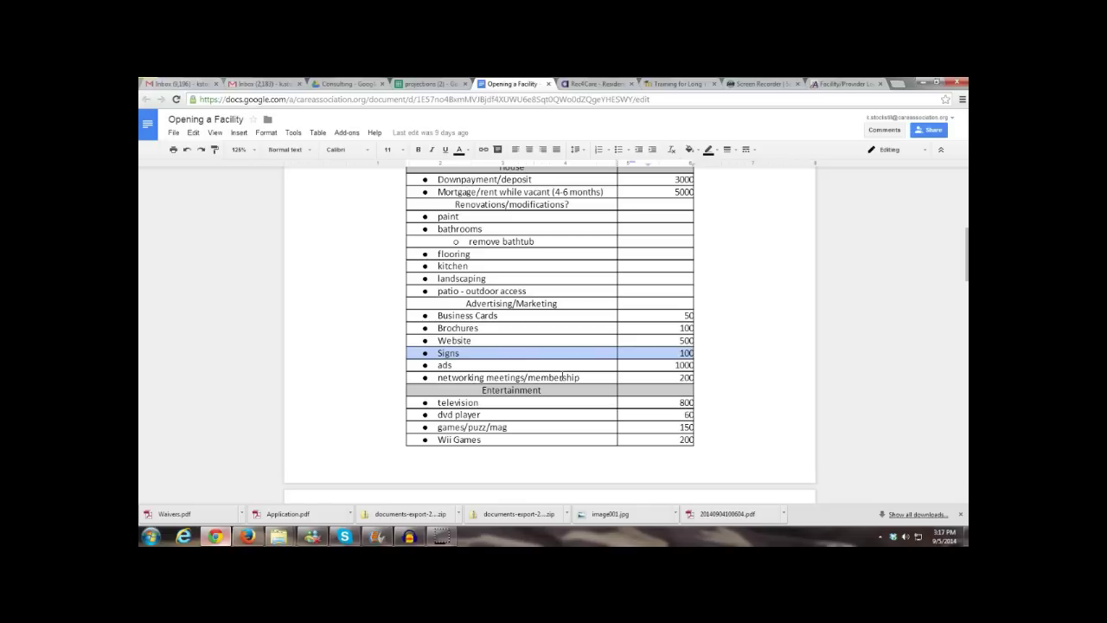
Highlight the Entertainment header, its four items and amounts, then scroll to the next page
{"action": "triple_click", "coordinate": [516, 388]}
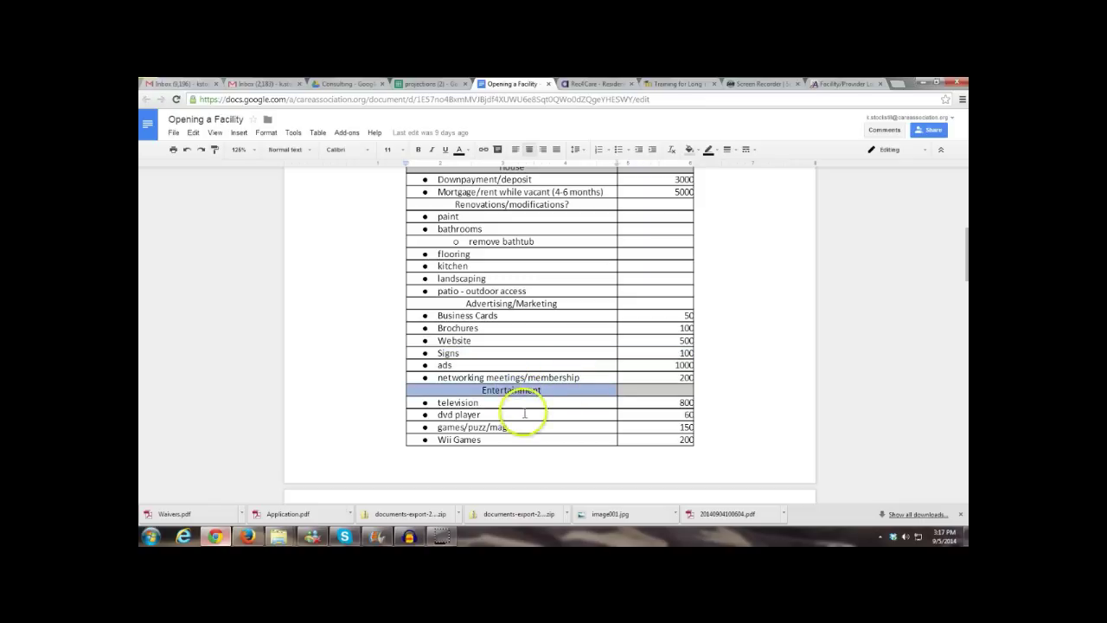
{"action": "left_click_drag", "start_coordinate": [523, 402], "coordinate": [526, 434]}
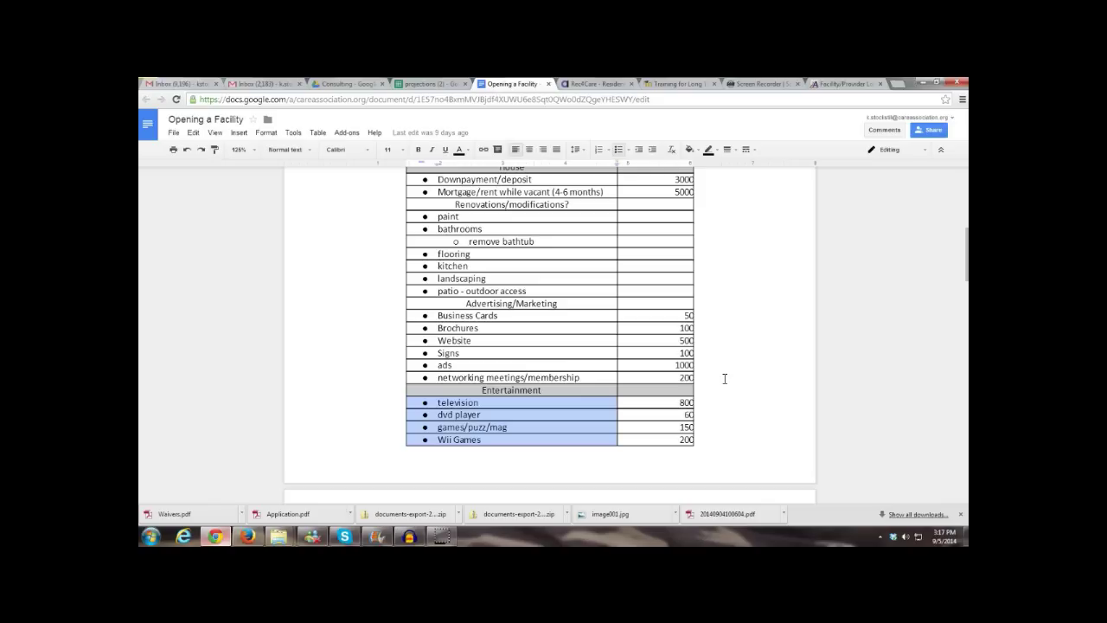
{"action": "left_click_drag", "start_coordinate": [688, 403], "coordinate": [680, 439]}
{"action": "left_click", "coordinate": [680, 439]}
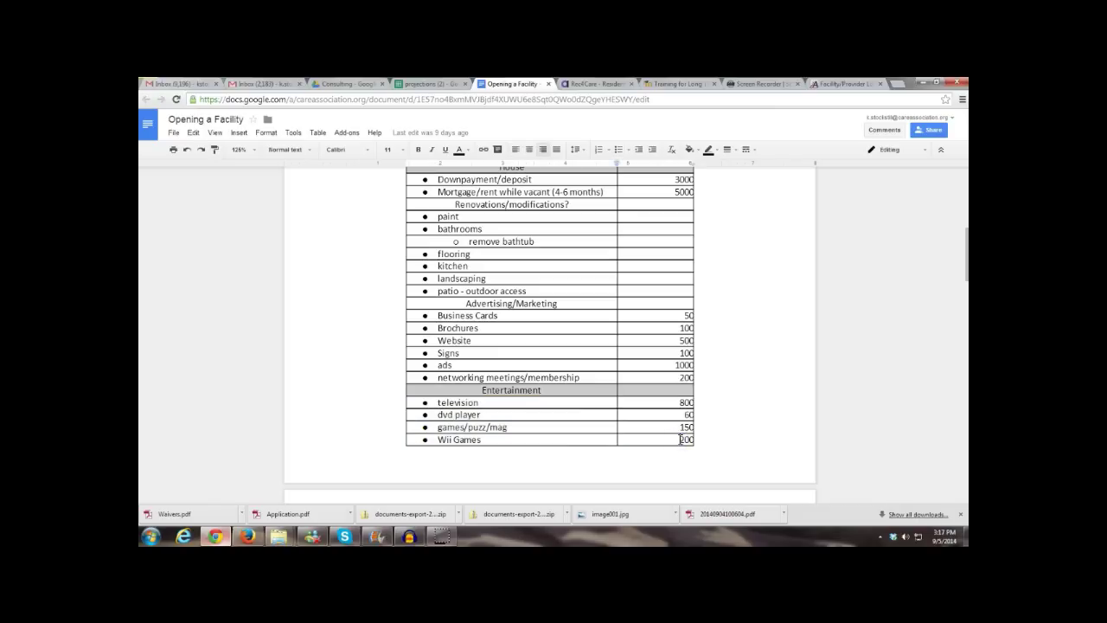
{"action": "scroll", "coordinate": [680, 440], "scroll_direction": "down", "scroll_amount": 3}
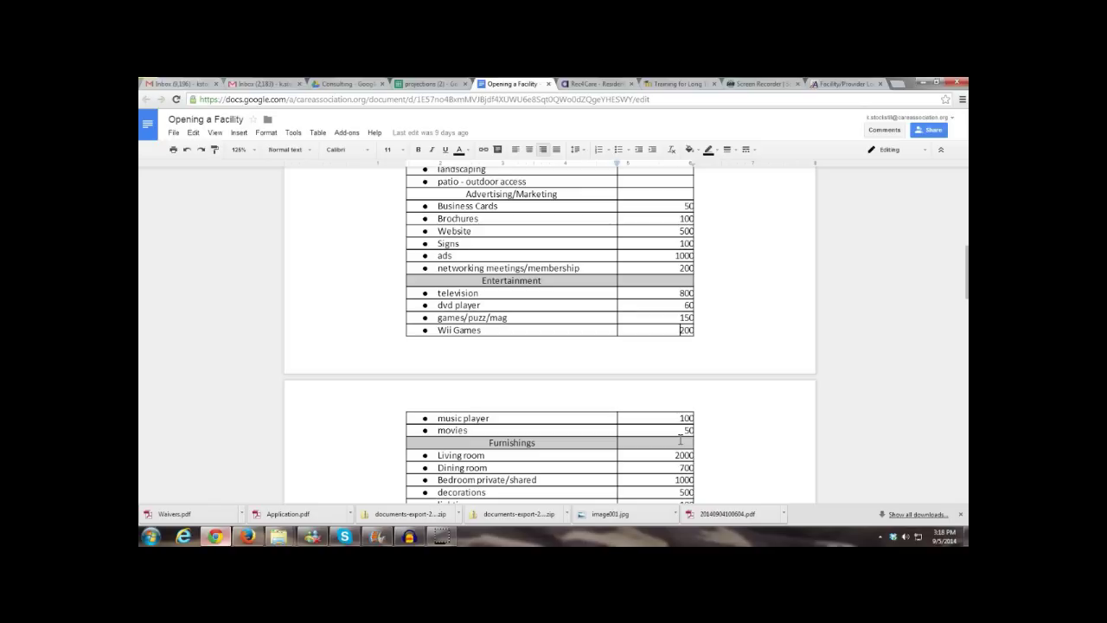
{"action": "left_click", "coordinate": [650, 430]}
{"action": "scroll", "coordinate": [637, 418], "scroll_direction": "down", "scroll_amount": 2}
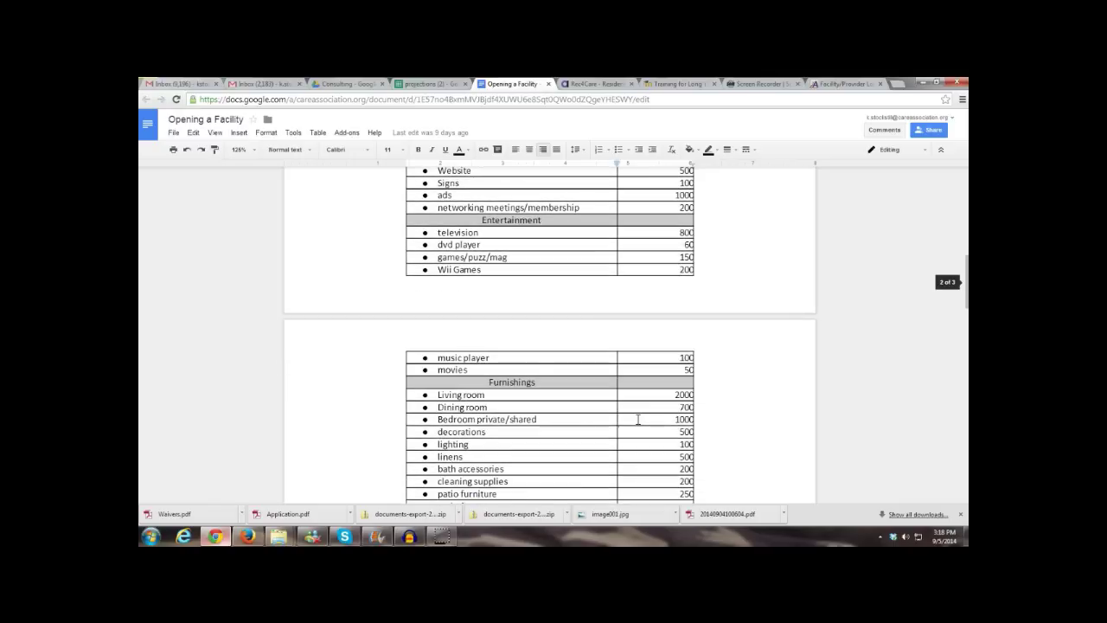
{"action": "left_click_drag", "start_coordinate": [602, 354], "coordinate": [645, 358]}
{"action": "left_click", "coordinate": [635, 368]}
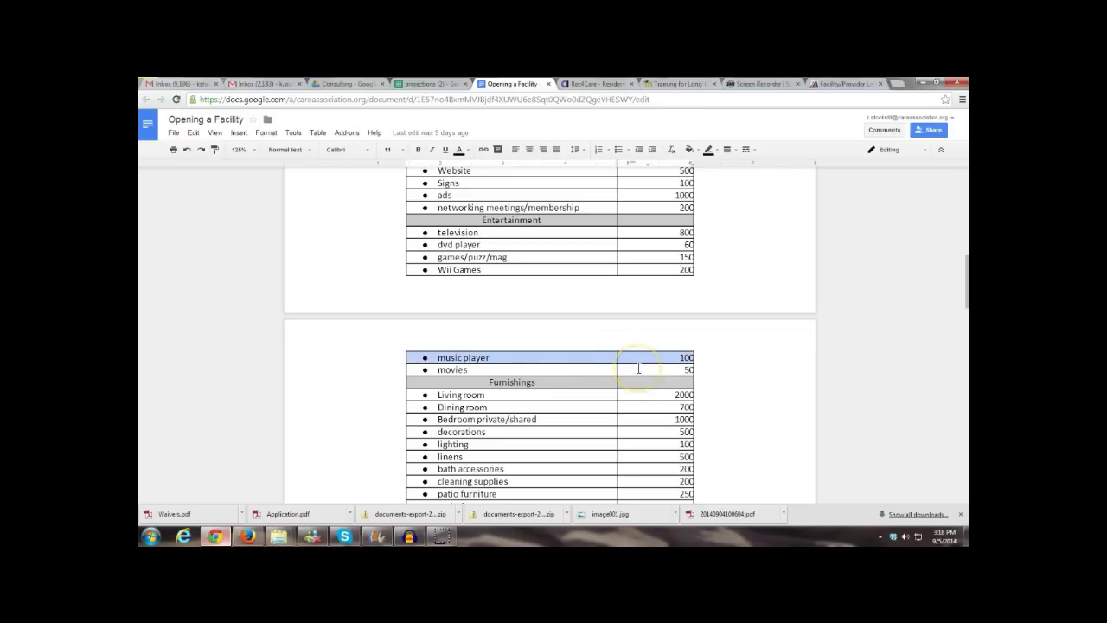
{"action": "left_click", "coordinate": [614, 368]}
{"action": "left_click", "coordinate": [610, 370]}
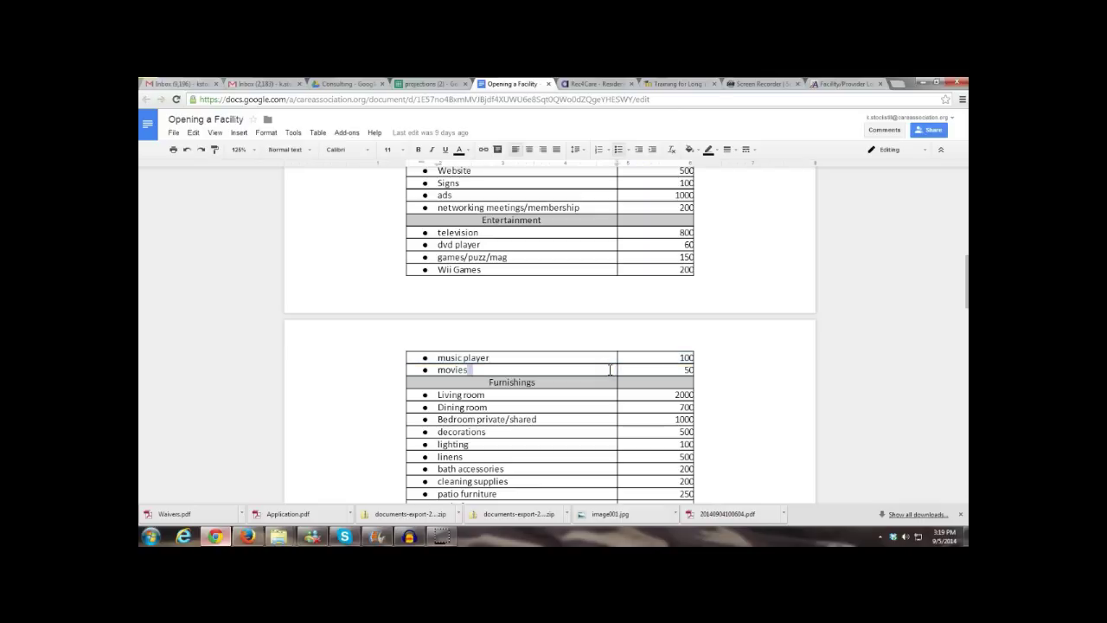
{"action": "left_click", "coordinate": [687, 366]}
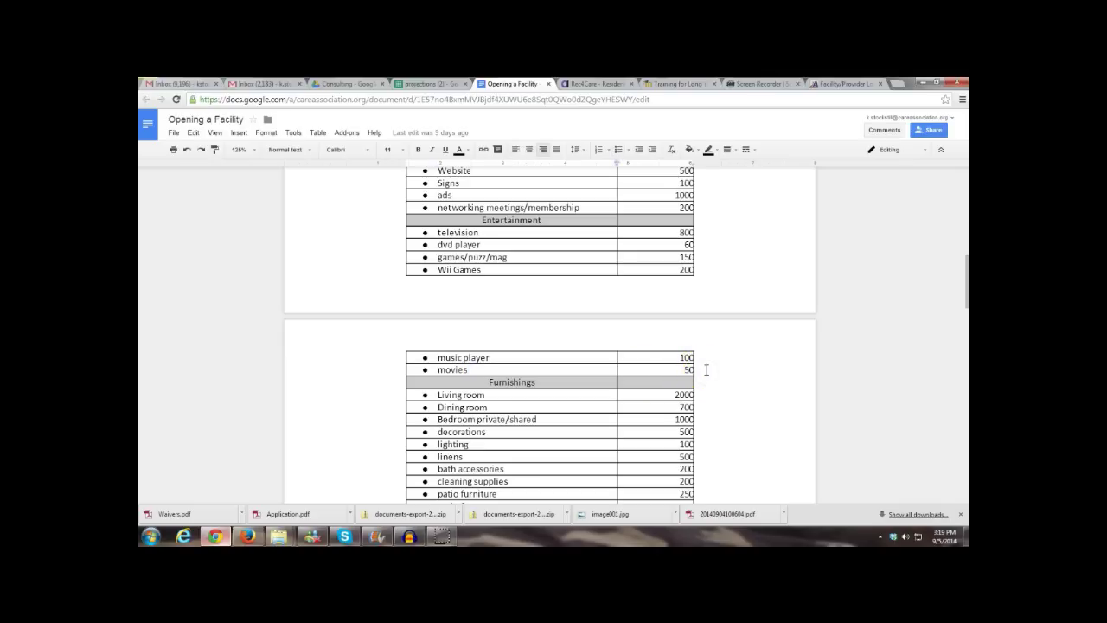
{"action": "left_click", "coordinate": [724, 370]}
Select both cells of the Furnishings heading row
{"action": "left_click_drag", "start_coordinate": [595, 383], "coordinate": [626, 382]}
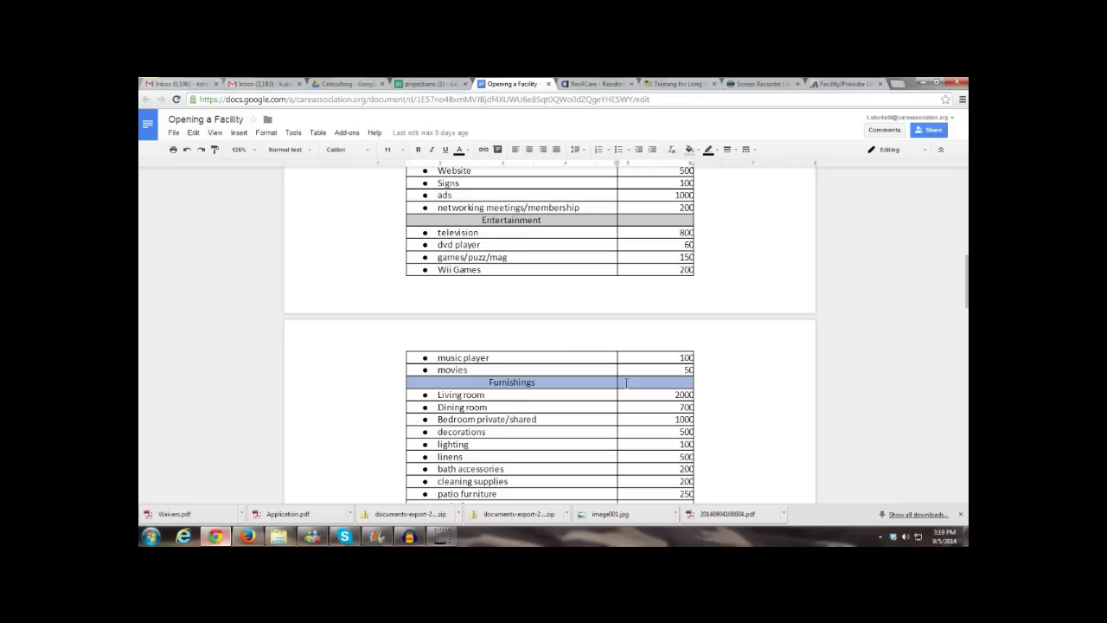
{"action": "left_click", "coordinate": [605, 387]}
Scroll to the Furnishings rows and place the caret in the Dining room amount cell
{"action": "scroll", "coordinate": [602, 394], "scroll_direction": "down", "scroll_amount": 1}
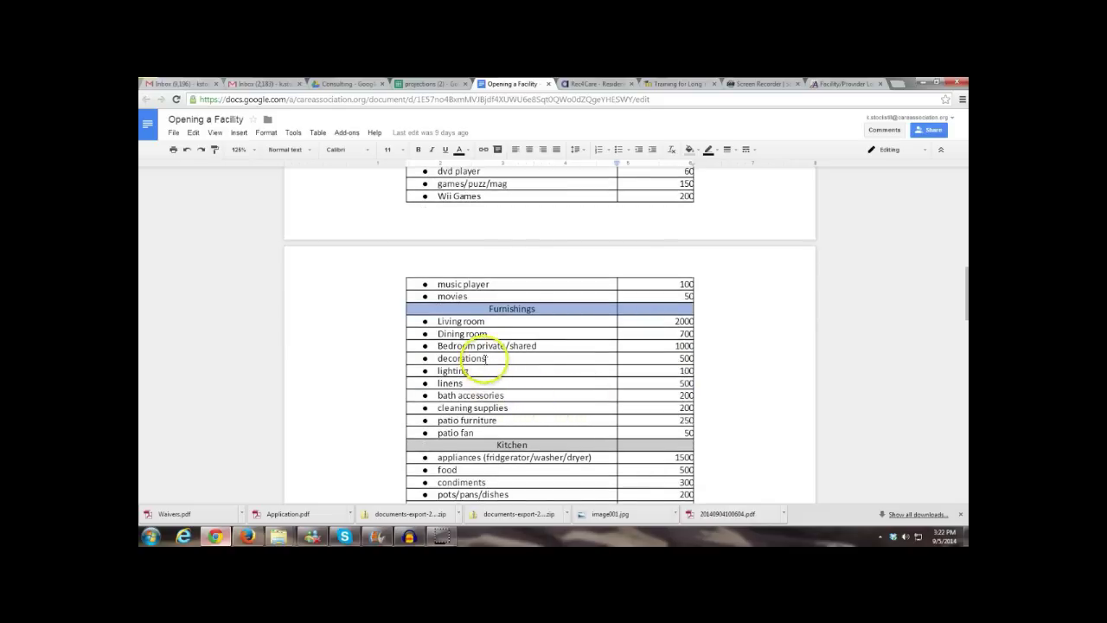
{"action": "left_click", "coordinate": [708, 333]}
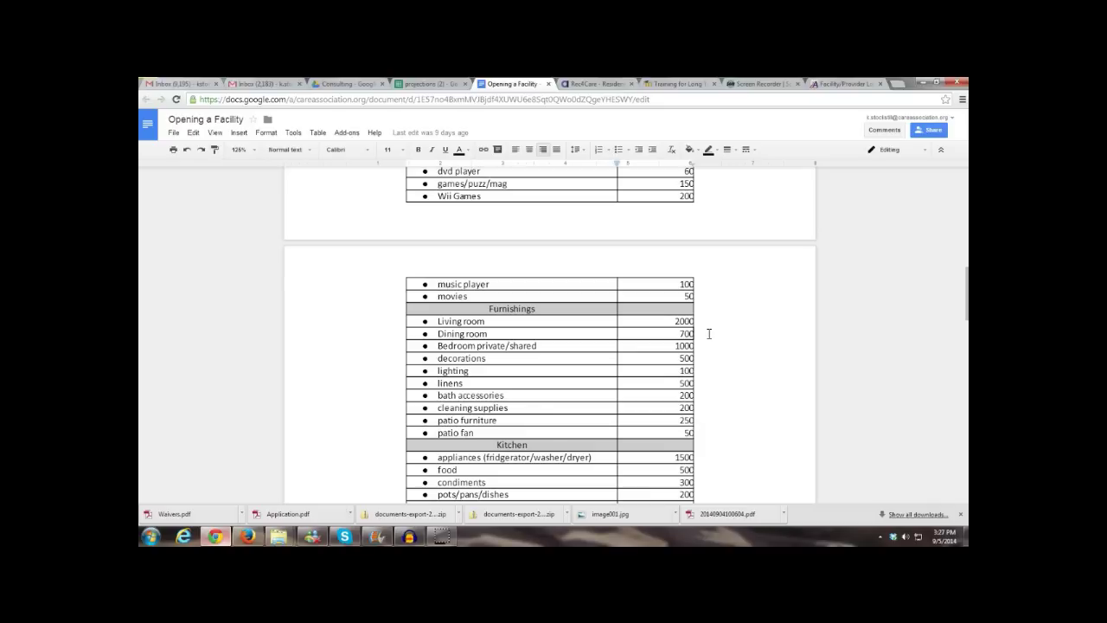
{"action": "left_click", "coordinate": [651, 354]}
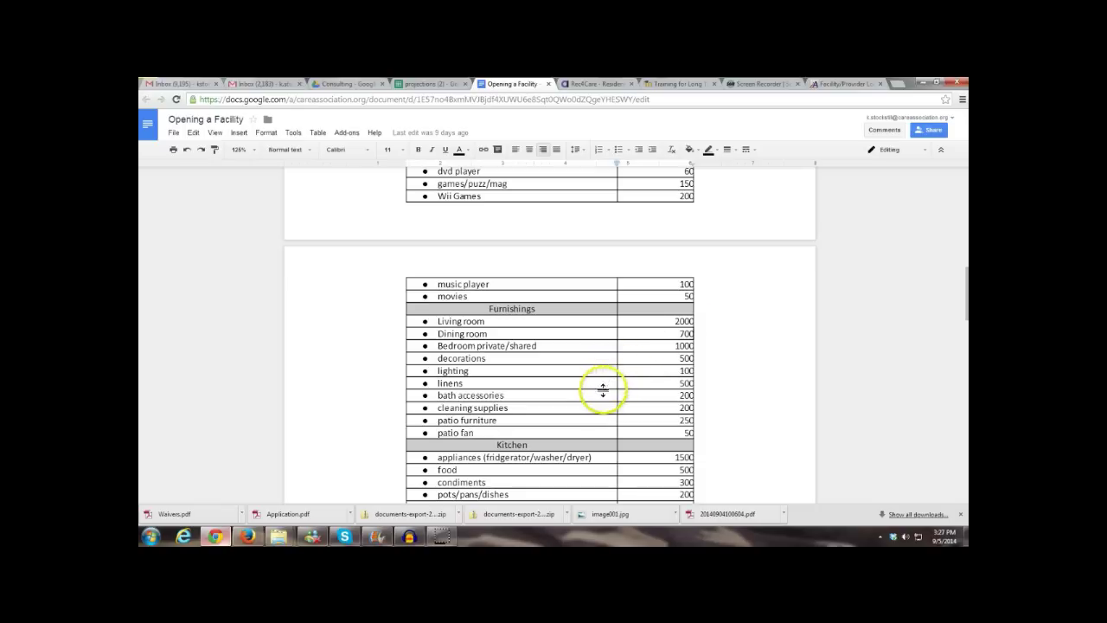
Scroll down until the Kitchen rows and the Fire/health/safety heading are visible
{"action": "scroll", "coordinate": [604, 394], "scroll_direction": "down", "scroll_amount": 3}
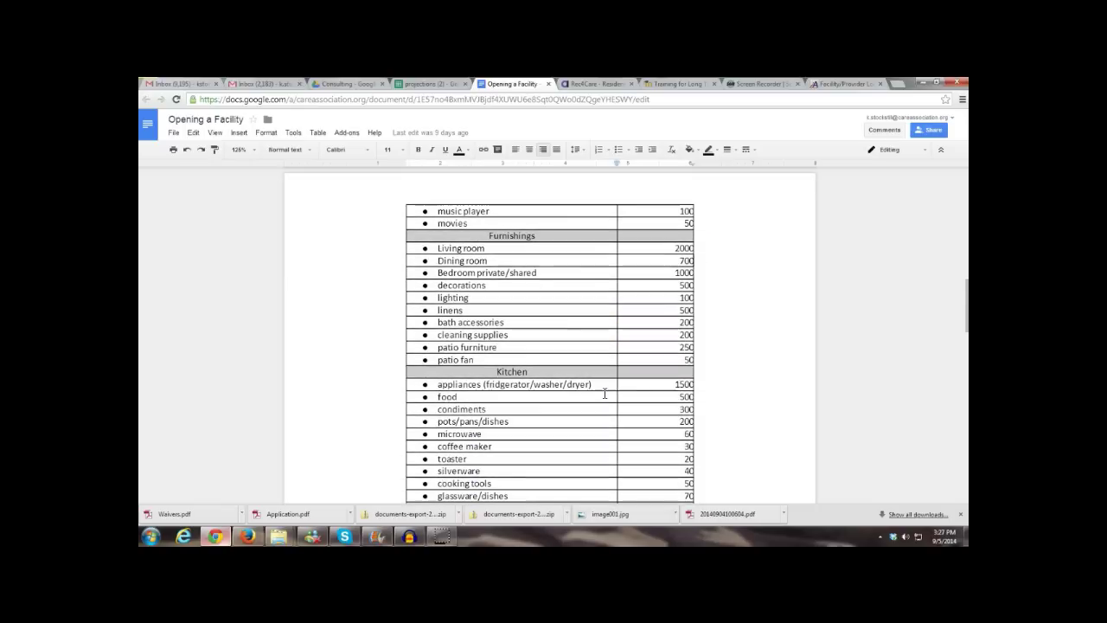
{"action": "scroll", "coordinate": [604, 393], "scroll_direction": "down", "scroll_amount": 2}
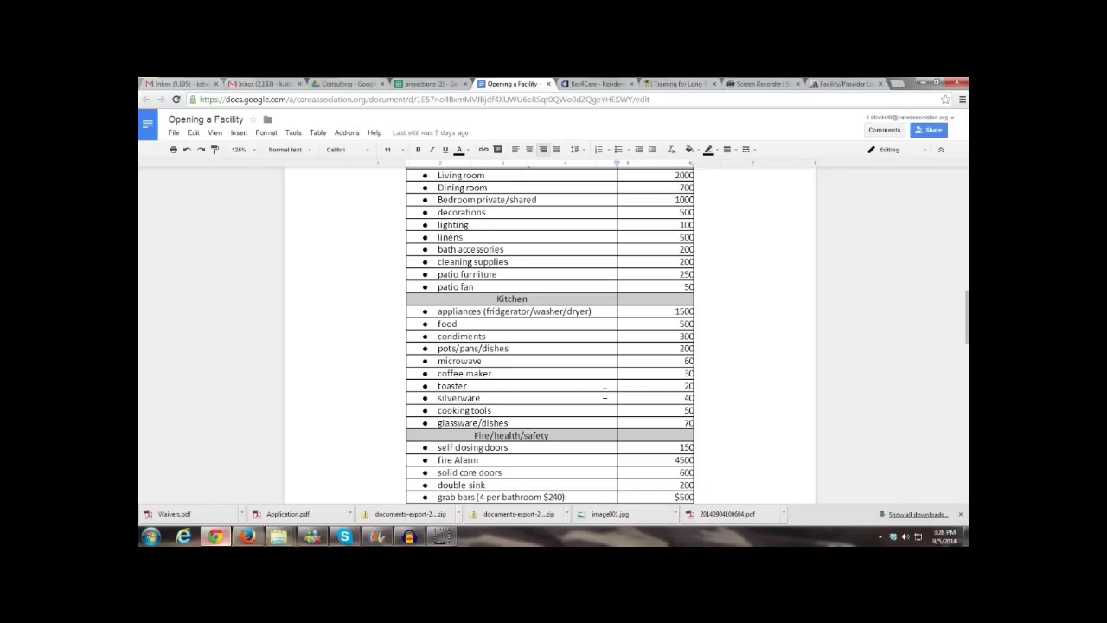
Scroll through the Fire/health/safety rows down to call system and the permits, fees, and insurance heading
{"action": "scroll", "coordinate": [604, 394], "scroll_direction": "down", "scroll_amount": 1}
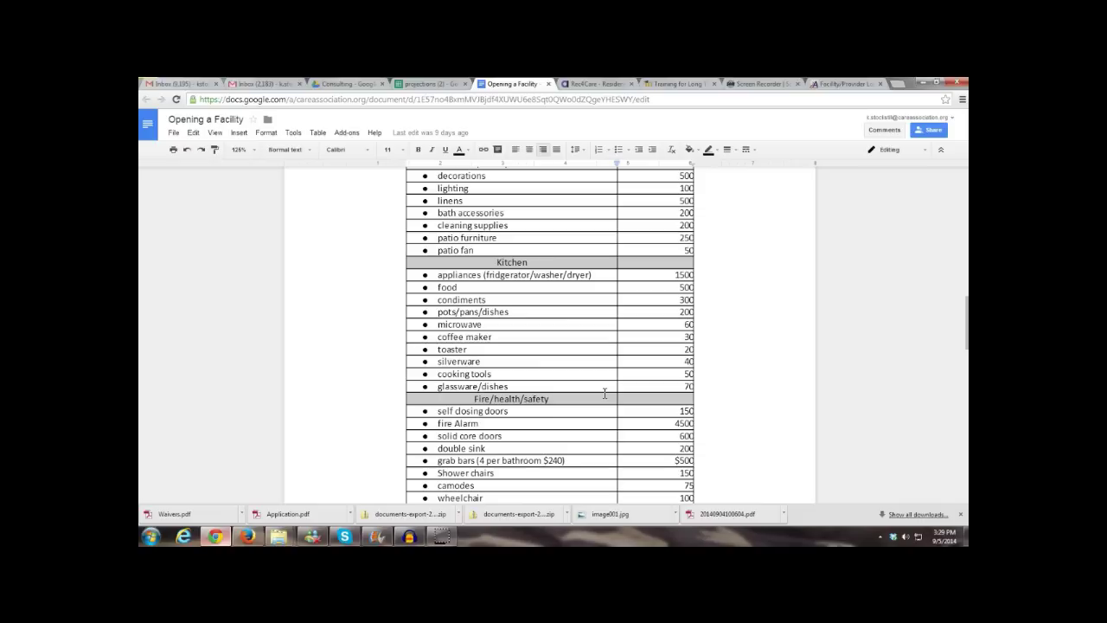
{"action": "scroll", "coordinate": [604, 393], "scroll_direction": "down", "scroll_amount": 1}
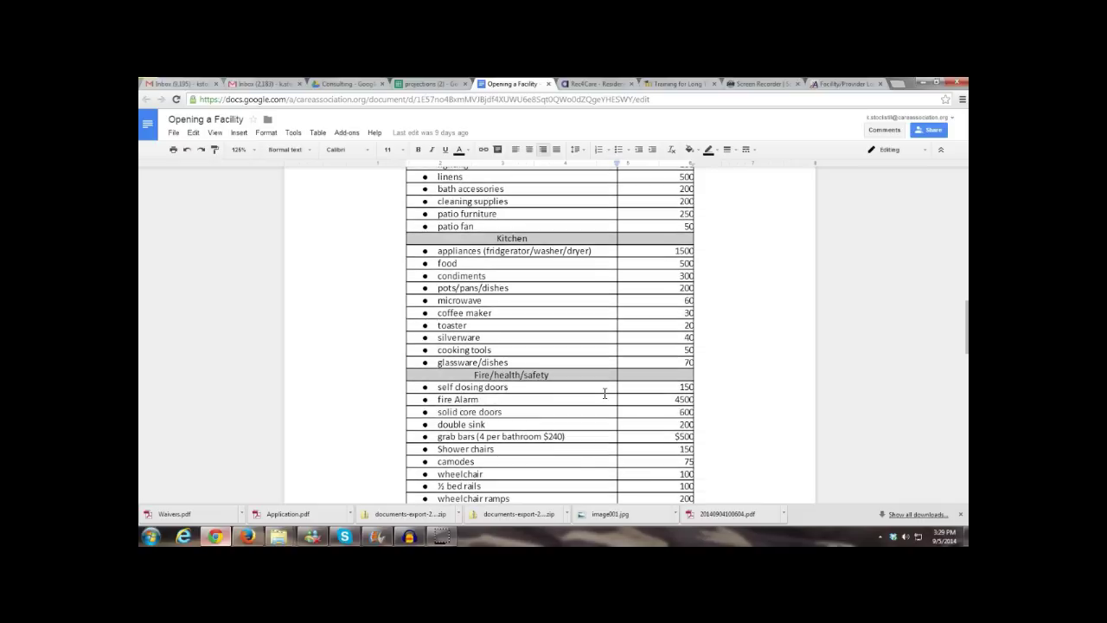
{"action": "scroll", "coordinate": [604, 393], "scroll_direction": "up", "scroll_amount": 1}
{"action": "scroll", "coordinate": [604, 393], "scroll_direction": "down", "scroll_amount": 2}
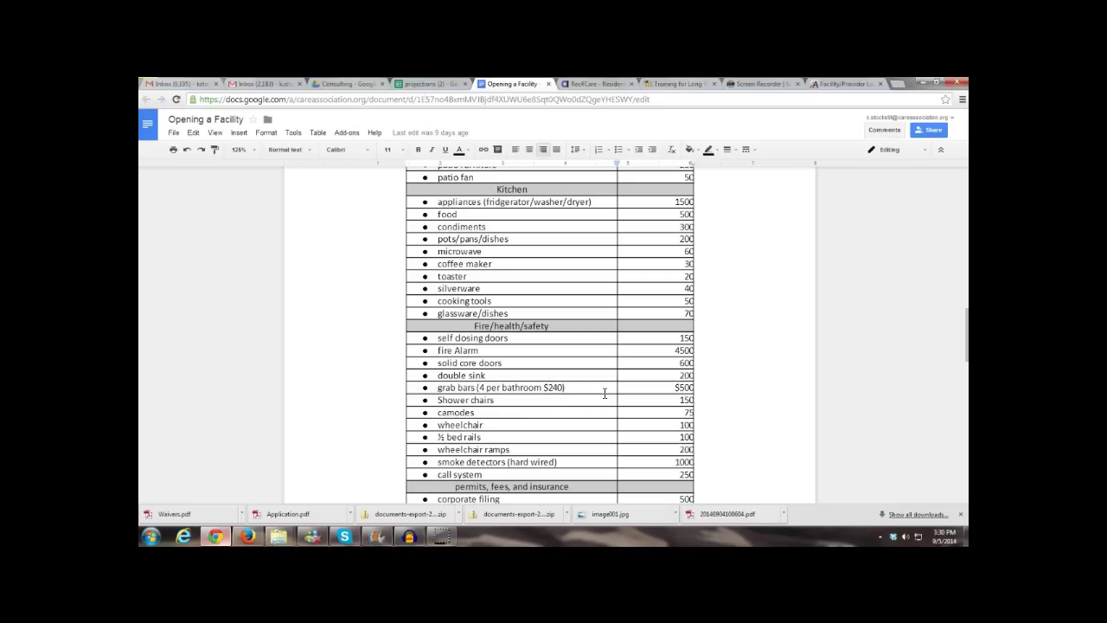
Scroll back up until the music player and Furnishings rows are at the top
{"action": "scroll", "coordinate": [605, 393], "scroll_direction": "up", "scroll_amount": 4}
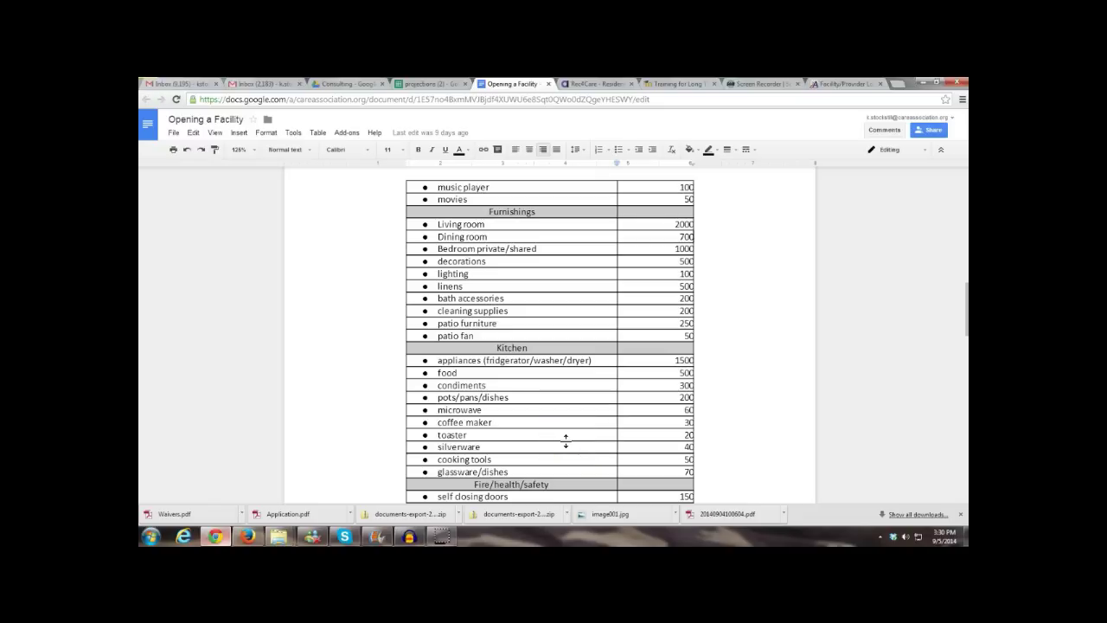
{"action": "scroll", "coordinate": [565, 439], "scroll_direction": "down", "scroll_amount": 3}
{"action": "scroll", "coordinate": [567, 441], "scroll_direction": "down", "scroll_amount": 3}
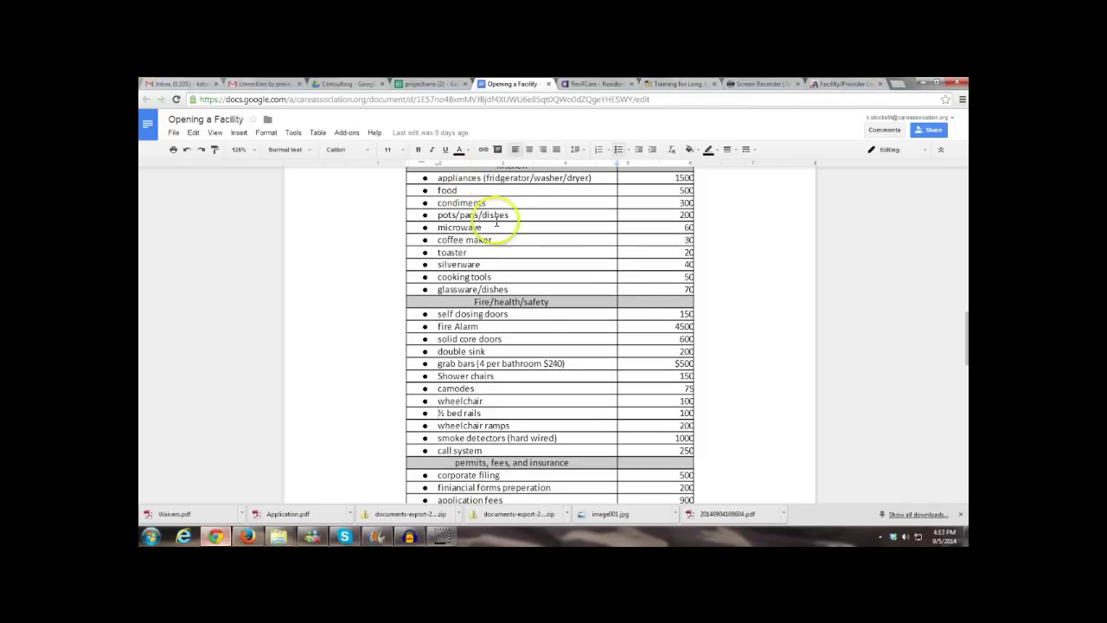
{"action": "left_click", "coordinate": [406, 346]}
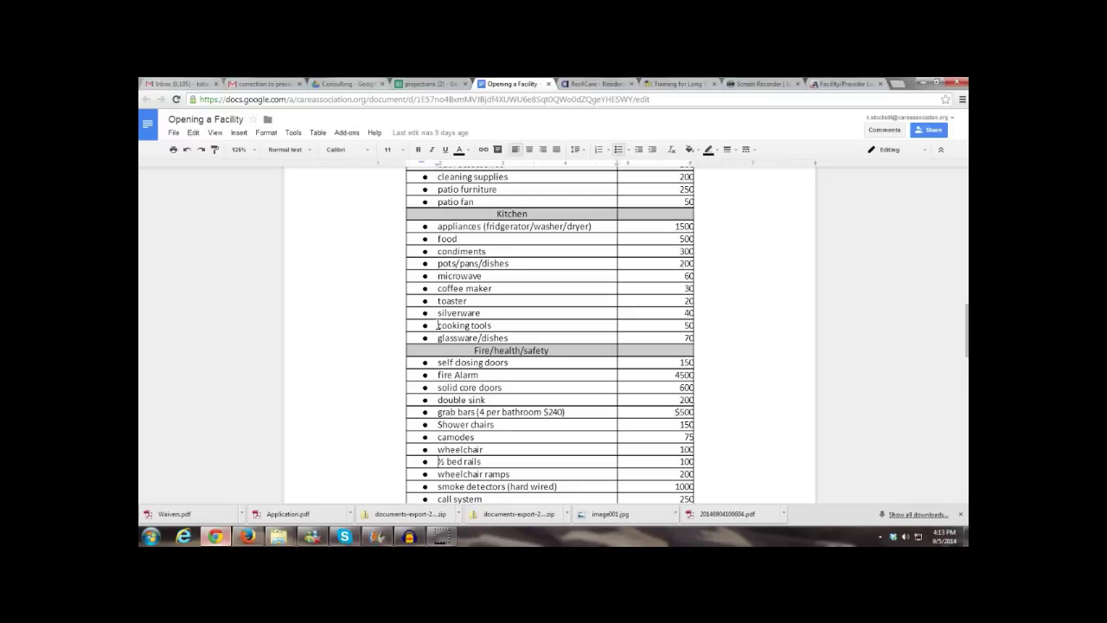
{"action": "left_click", "coordinate": [730, 326]}
{"action": "scroll", "coordinate": [724, 323], "scroll_direction": "down", "scroll_amount": 3}
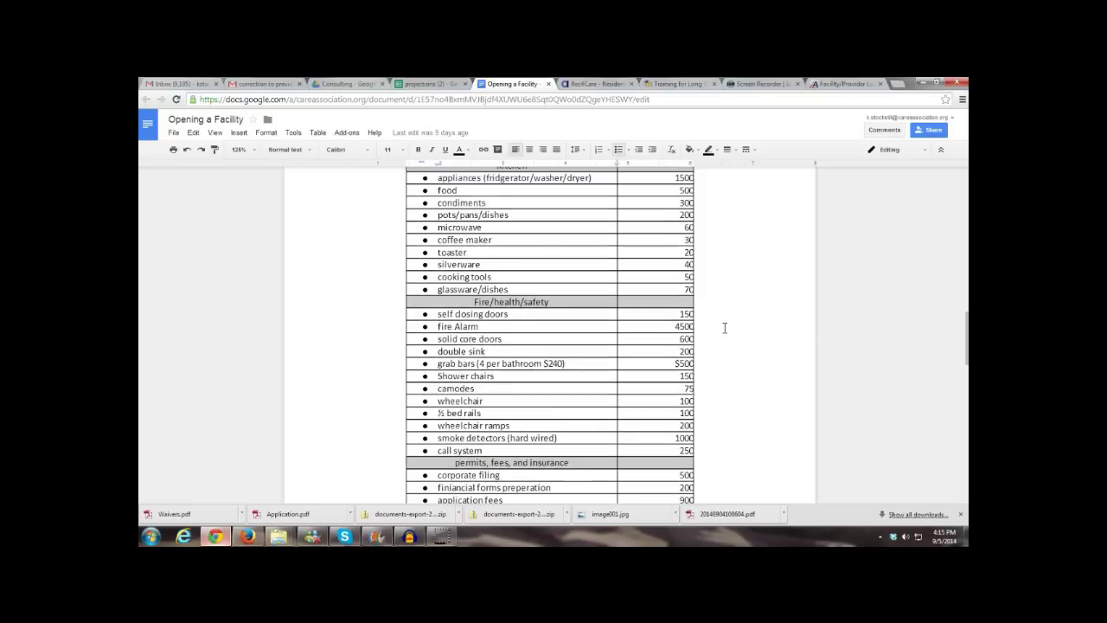
Highlight the Fire/health/safety header row across both its item and amount cells
{"action": "left_click_drag", "start_coordinate": [556, 254], "coordinate": [661, 254]}
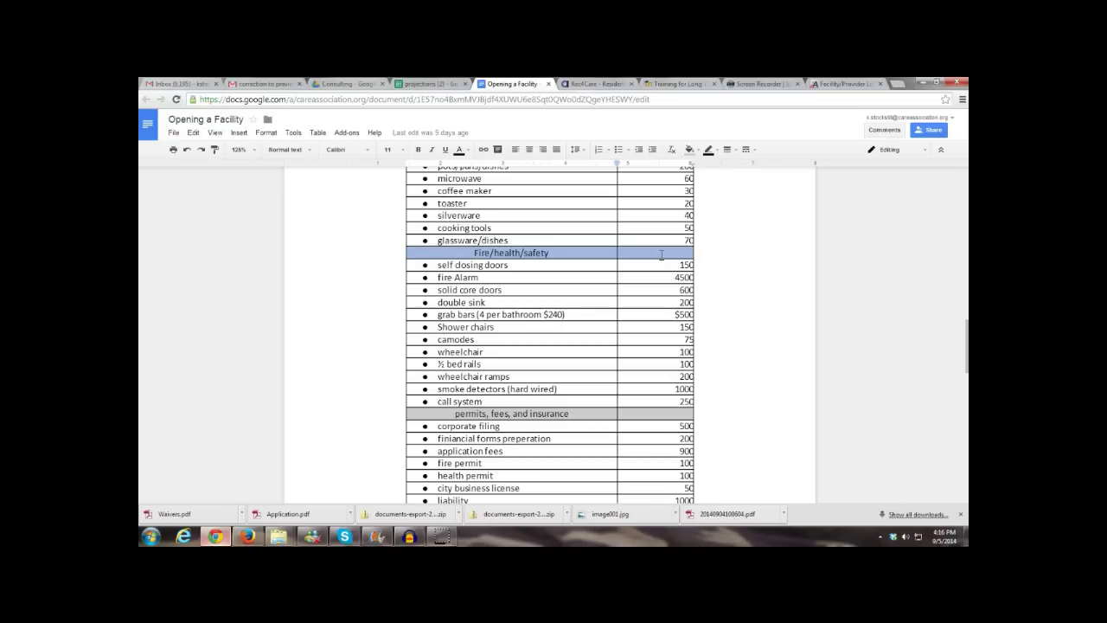
Select the self dosing doors row, then the solid core doors row with its 600 amount
{"action": "left_click", "coordinate": [661, 255]}
{"action": "left_click", "coordinate": [608, 309]}
{"action": "left_click", "coordinate": [606, 309]}
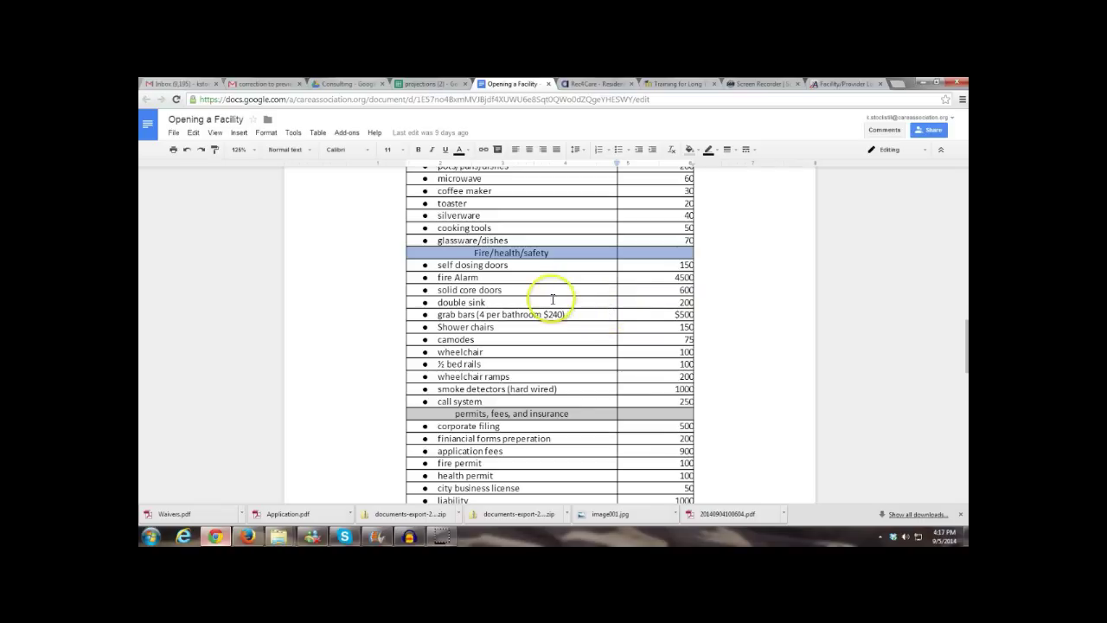
{"action": "left_click", "coordinate": [576, 267]}
{"action": "left_click_drag", "start_coordinate": [577, 267], "coordinate": [633, 265]}
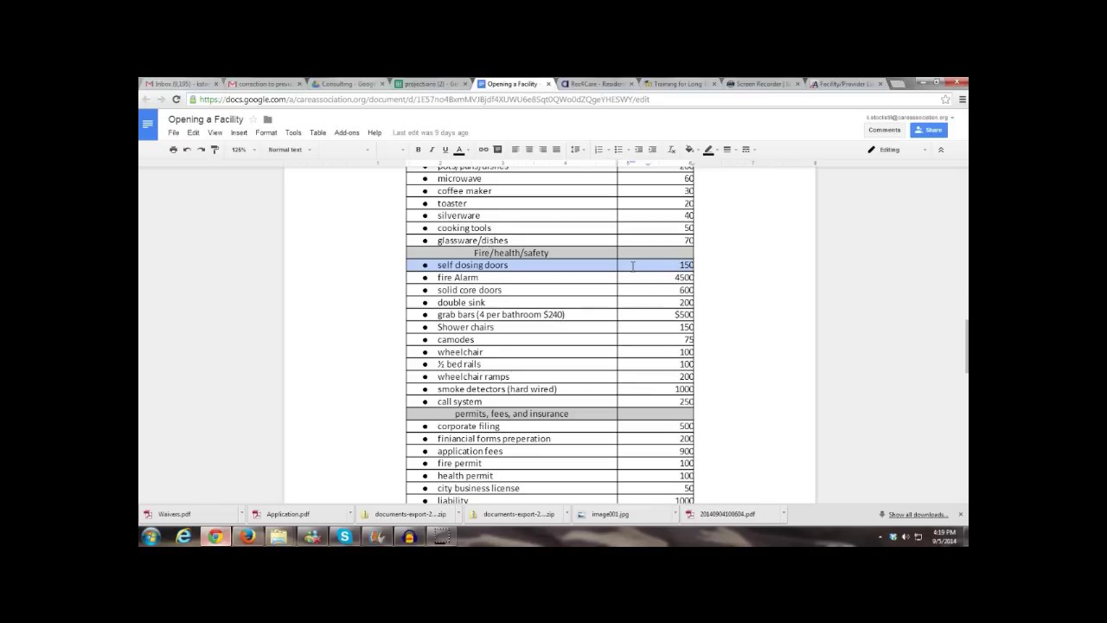
{"action": "left_click_drag", "start_coordinate": [556, 289], "coordinate": [628, 290]}
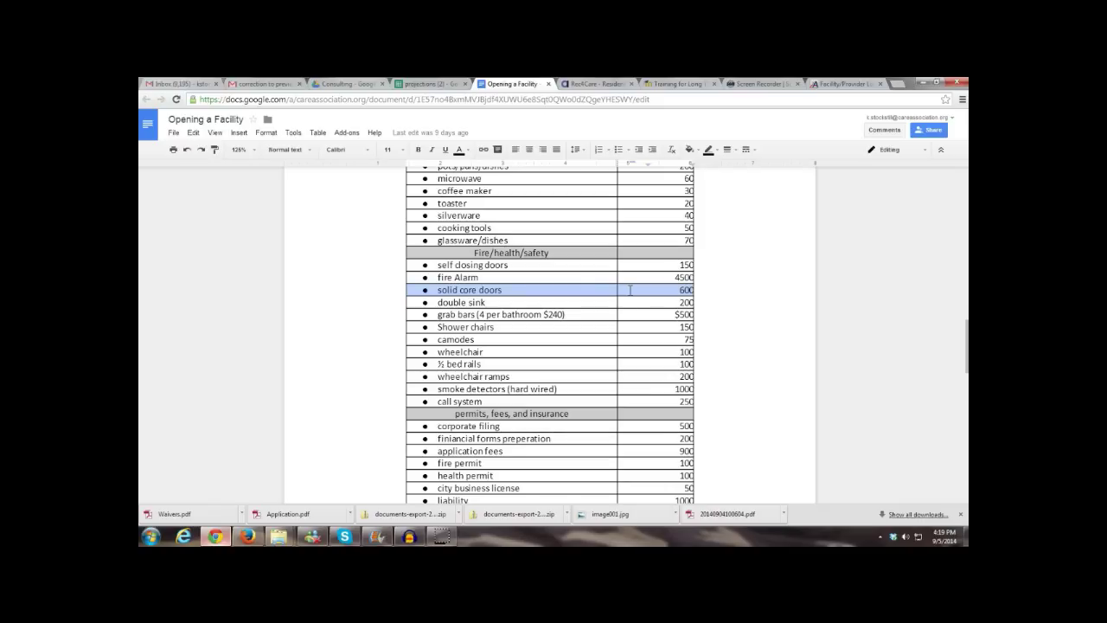
{"action": "left_click", "coordinate": [605, 299]}
Highlight the double sink row and its 200 amount, then clear the selection
{"action": "left_click_drag", "start_coordinate": [604, 299], "coordinate": [642, 299]}
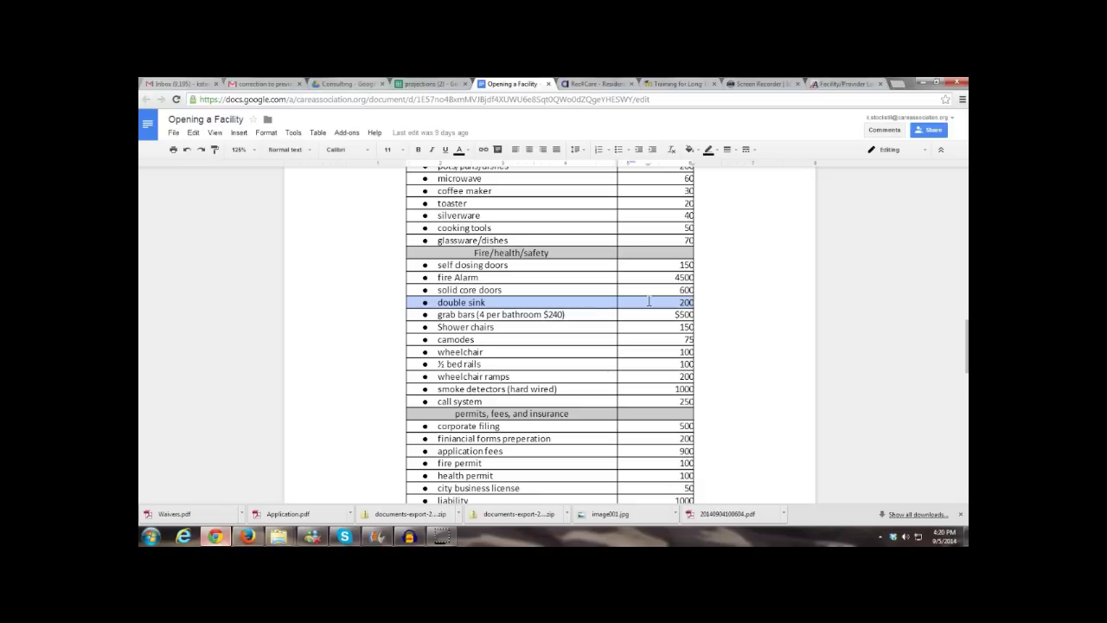
{"action": "left_click", "coordinate": [582, 316]}
Select the grab bars (4 per bathroom $240) row through its $500 amount
{"action": "left_click_drag", "start_coordinate": [582, 317], "coordinate": [627, 317]}
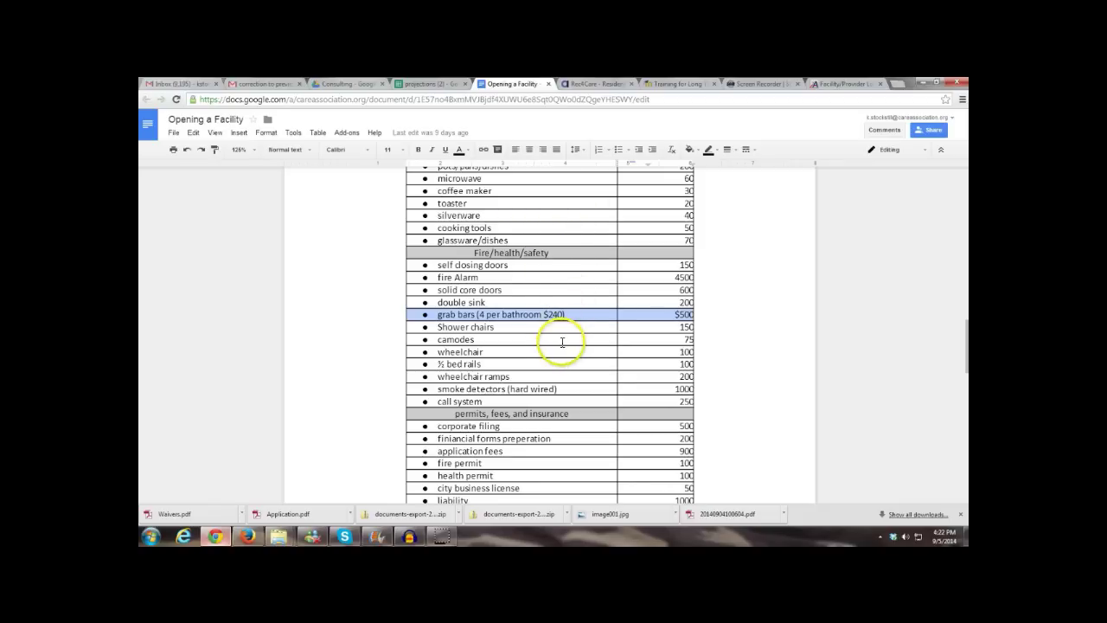
Select the camodes row with its 75 amount, then the wheelchair row with 100
{"action": "left_click_drag", "start_coordinate": [562, 342], "coordinate": [666, 340]}
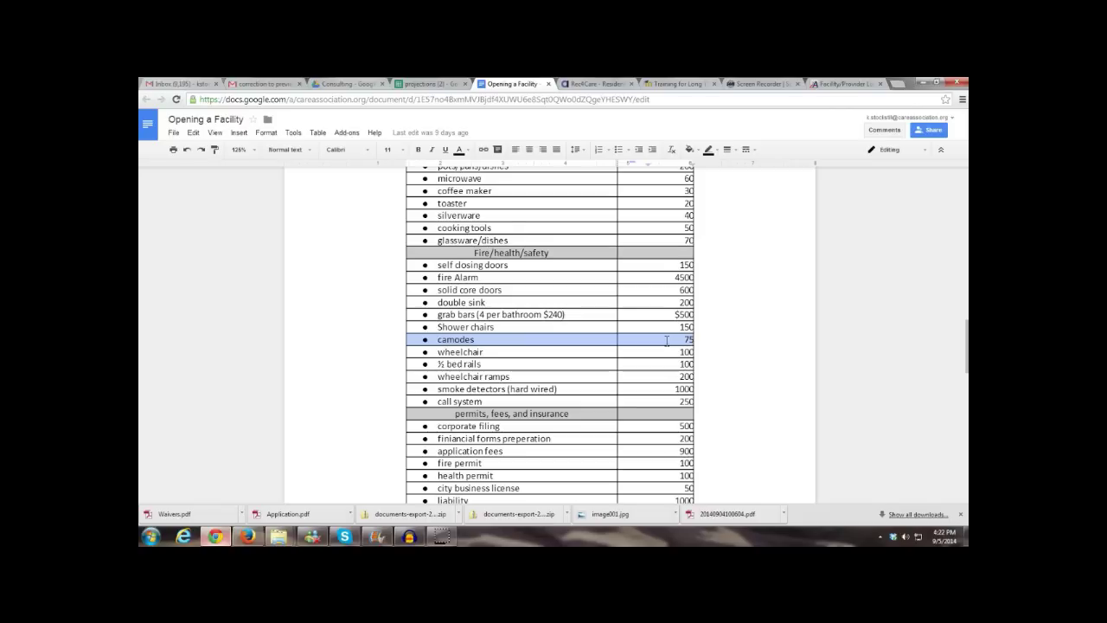
{"action": "left_click_drag", "start_coordinate": [603, 350], "coordinate": [625, 351]}
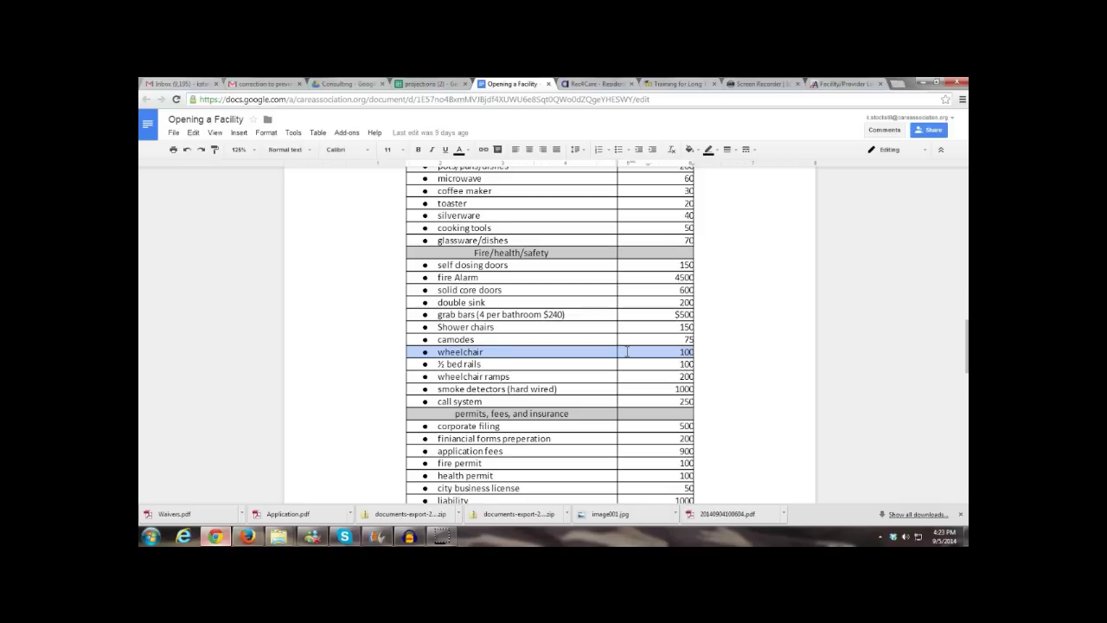
Select the ½ bed rails row (100), then the wheelchair ramps row with 200
{"action": "left_click", "coordinate": [538, 366]}
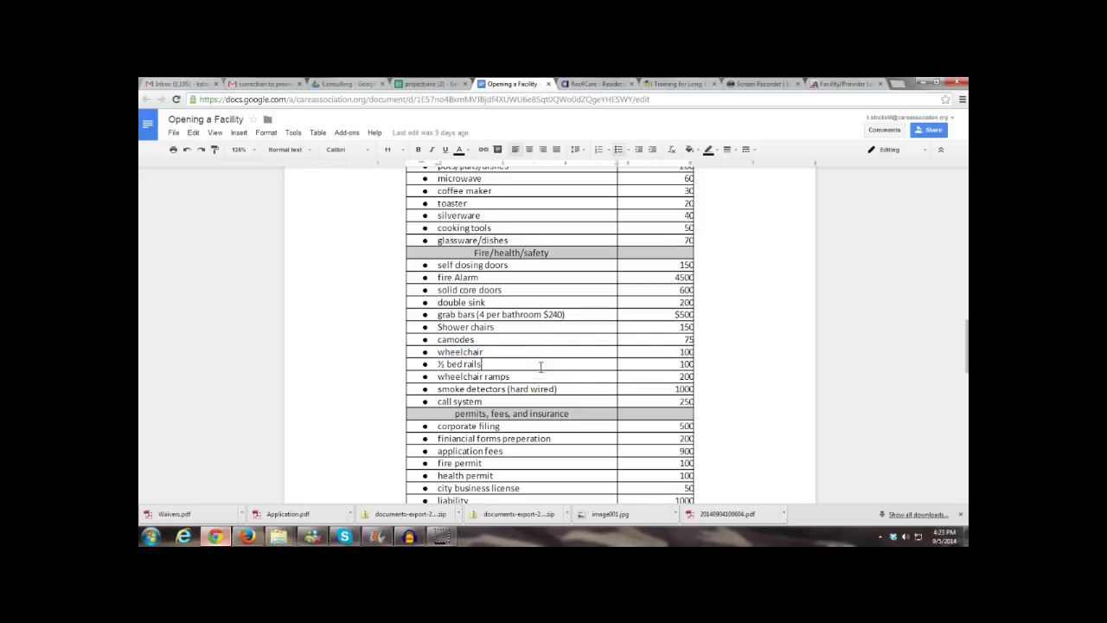
{"action": "left_click_drag", "start_coordinate": [538, 366], "coordinate": [636, 367]}
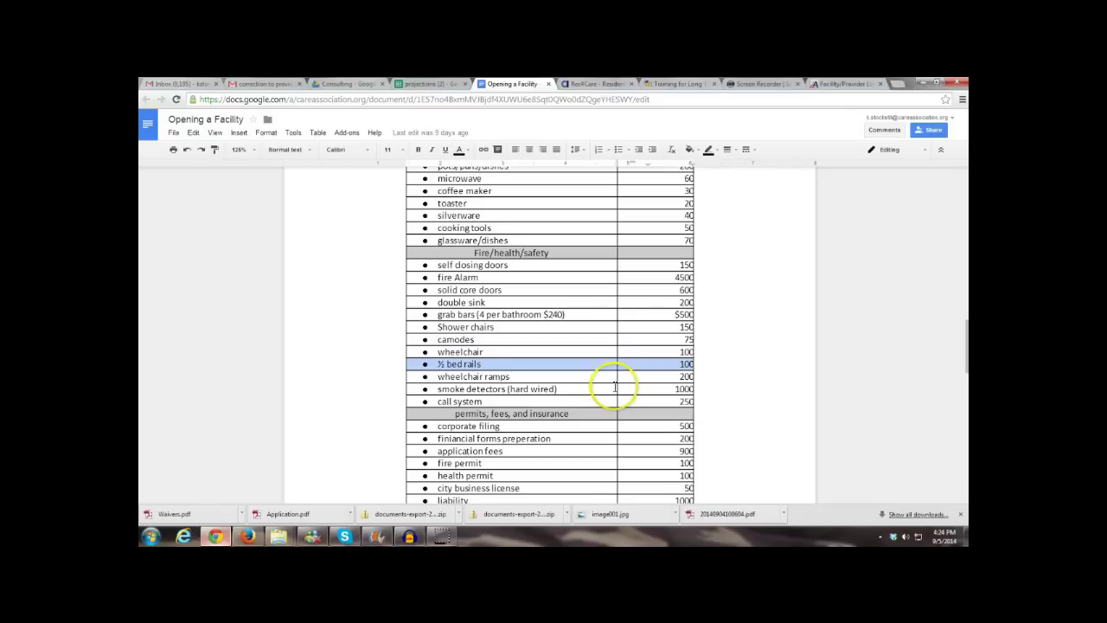
{"action": "left_click_drag", "start_coordinate": [606, 375], "coordinate": [634, 376]}
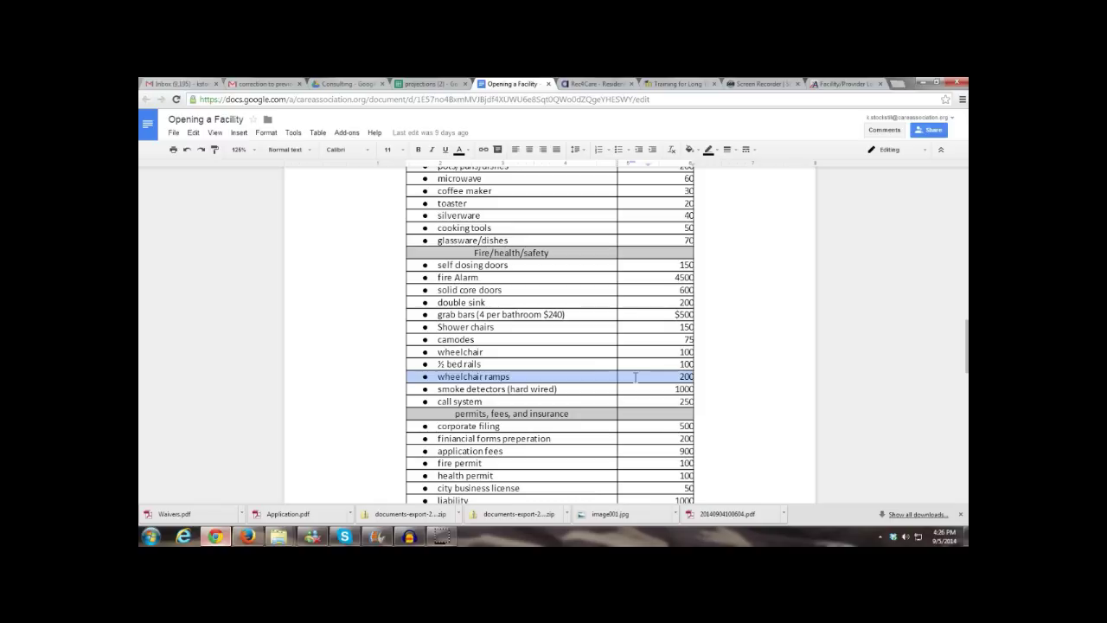
Select the smoke detectors (1000) and call system (250) rows, then open a blank browser tab
{"action": "left_click", "coordinate": [590, 389]}
{"action": "left_click_drag", "start_coordinate": [590, 389], "coordinate": [646, 389]}
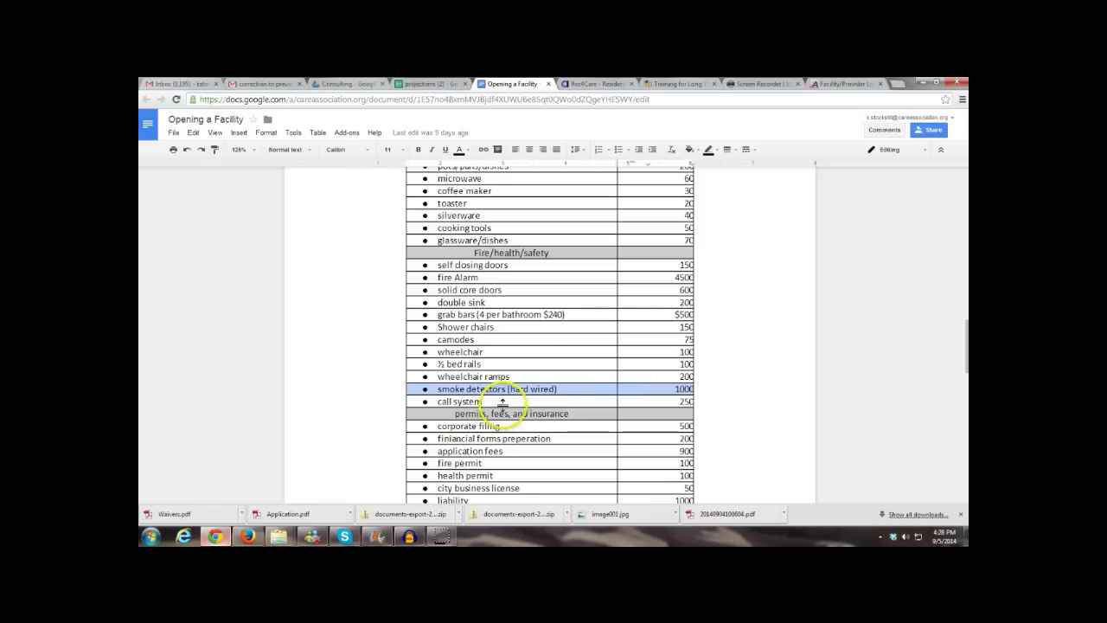
{"action": "left_click_drag", "start_coordinate": [503, 402], "coordinate": [634, 400]}
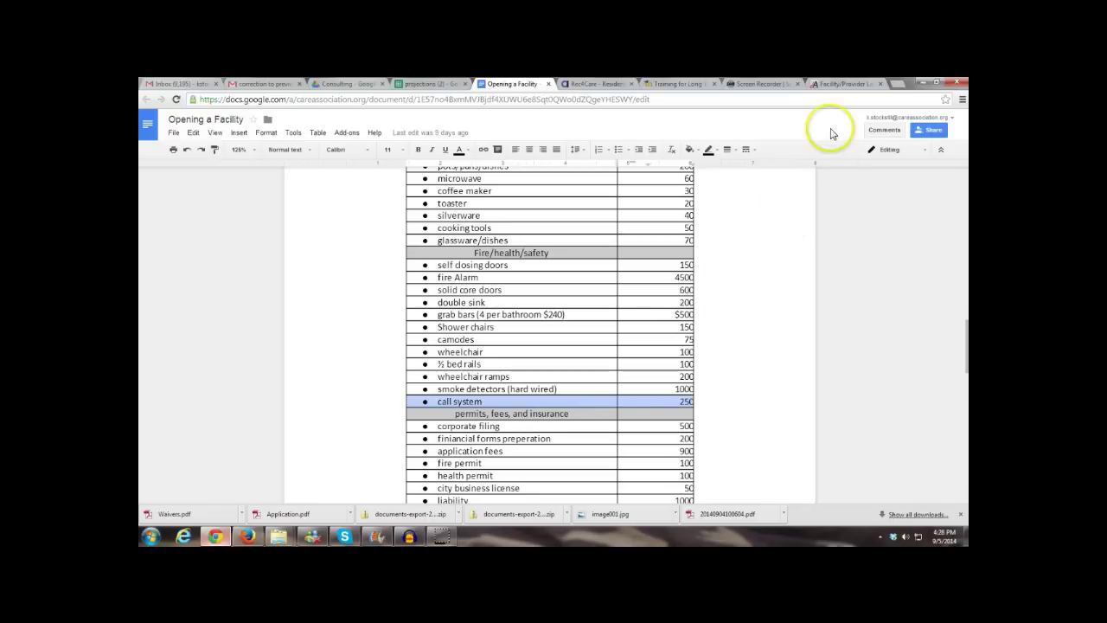
{"action": "left_click", "coordinate": [897, 85]}
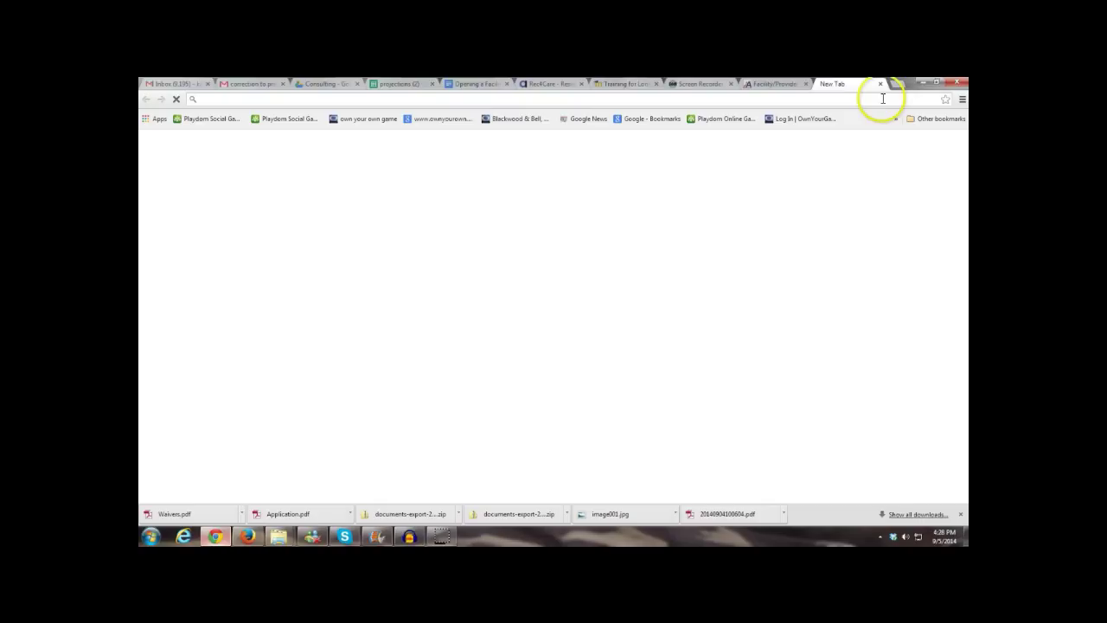
Search the web for 'smart caregiver wireless call system' using the omnibox suggestion
{"action": "type", "text": "wirelesss"}
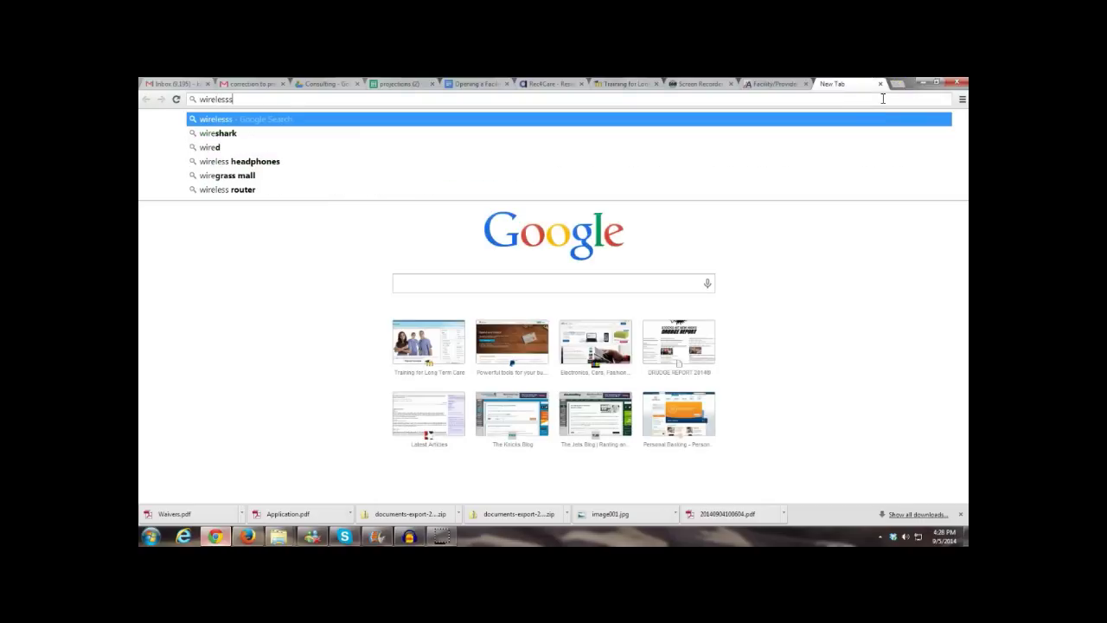
{"action": "key", "text": "BackSpace"}
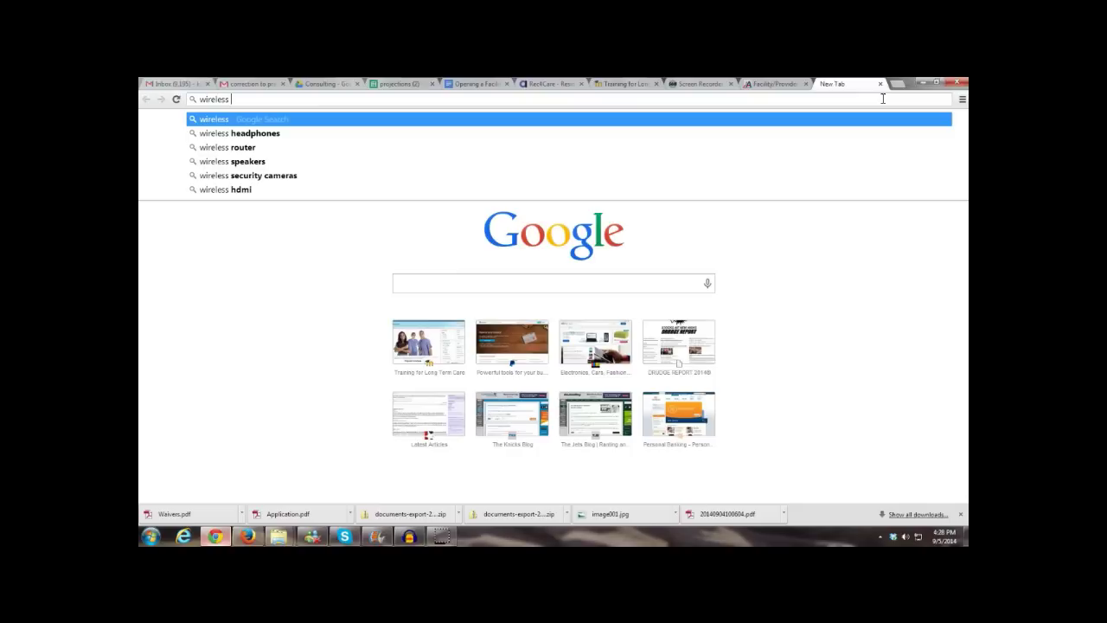
{"action": "type", "text": "careg"}
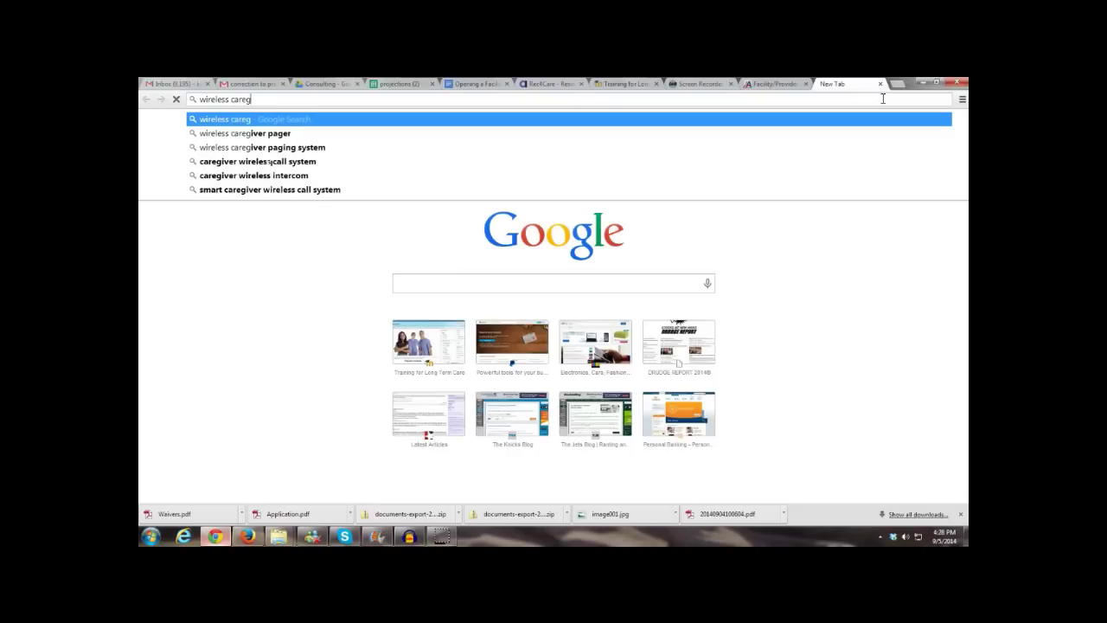
{"action": "key", "text": "BackSpace"}
{"action": "key", "text": "BackSpace"}
{"action": "key", "text": "BackSpace"}
{"action": "key", "text": "BackSpace"}
{"action": "key", "text": "BackSpace"}
{"action": "type", "text": "s"}
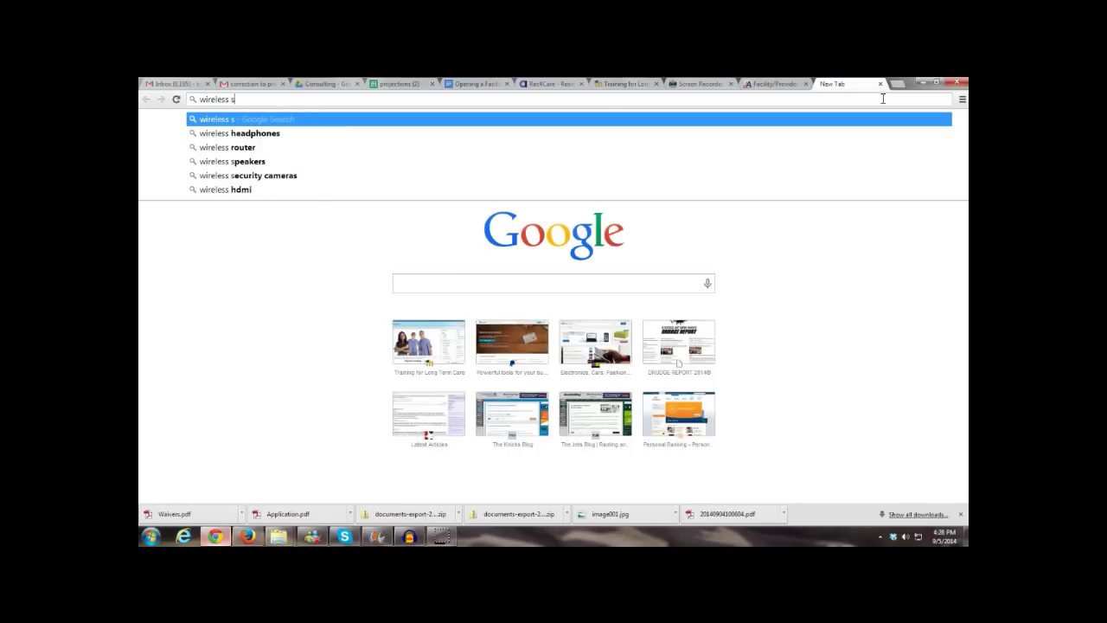
{"action": "type", "text": "mart"}
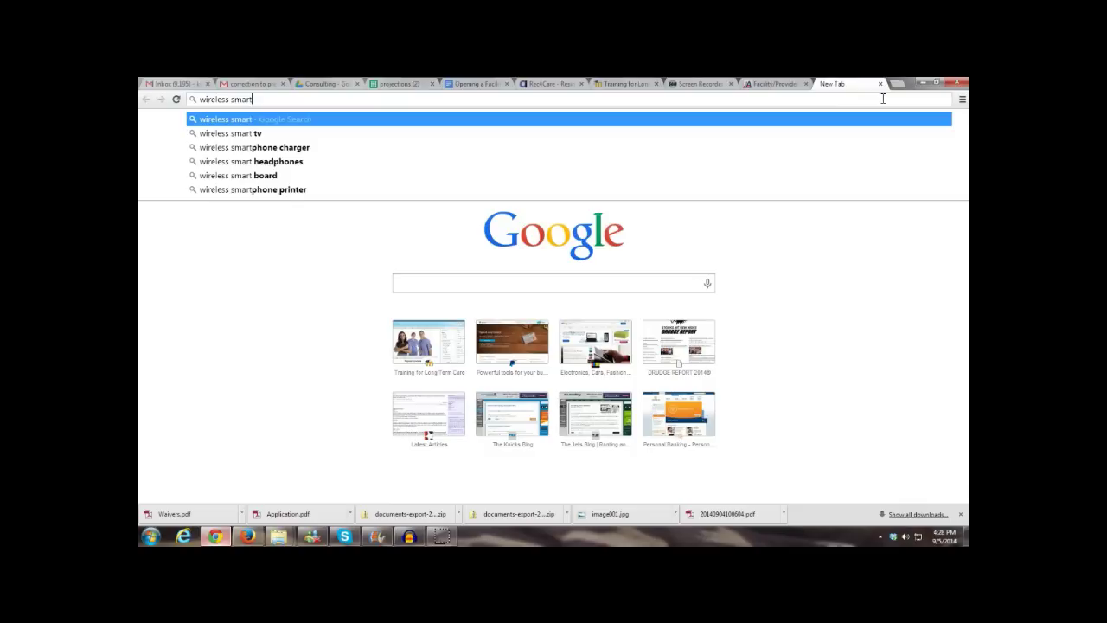
{"action": "type", "text": " caregiver"}
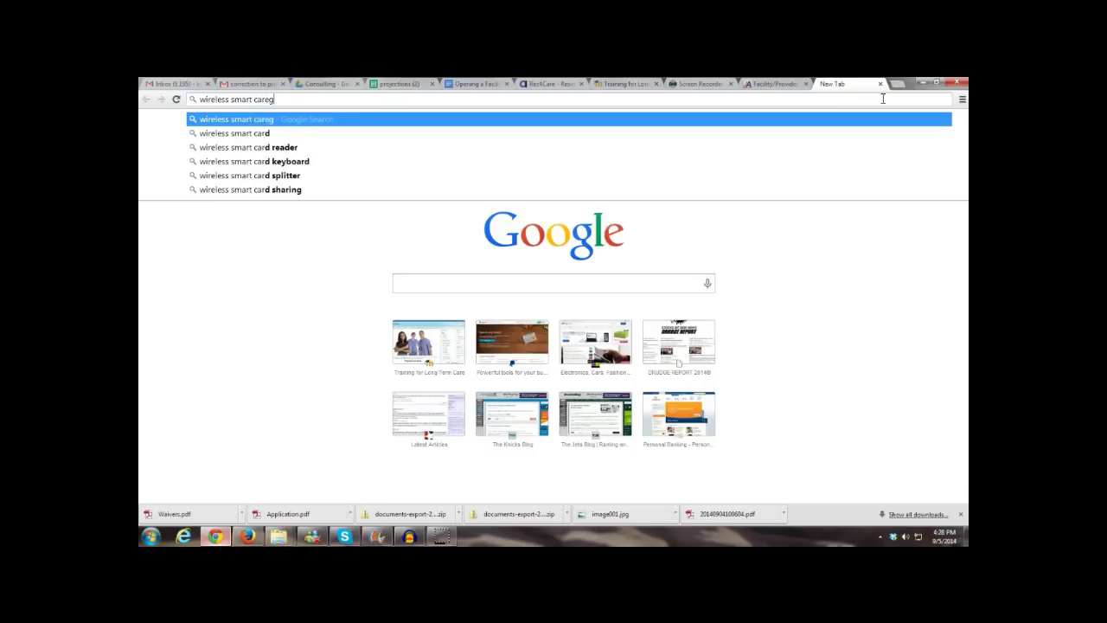
{"action": "key", "text": "Down"}
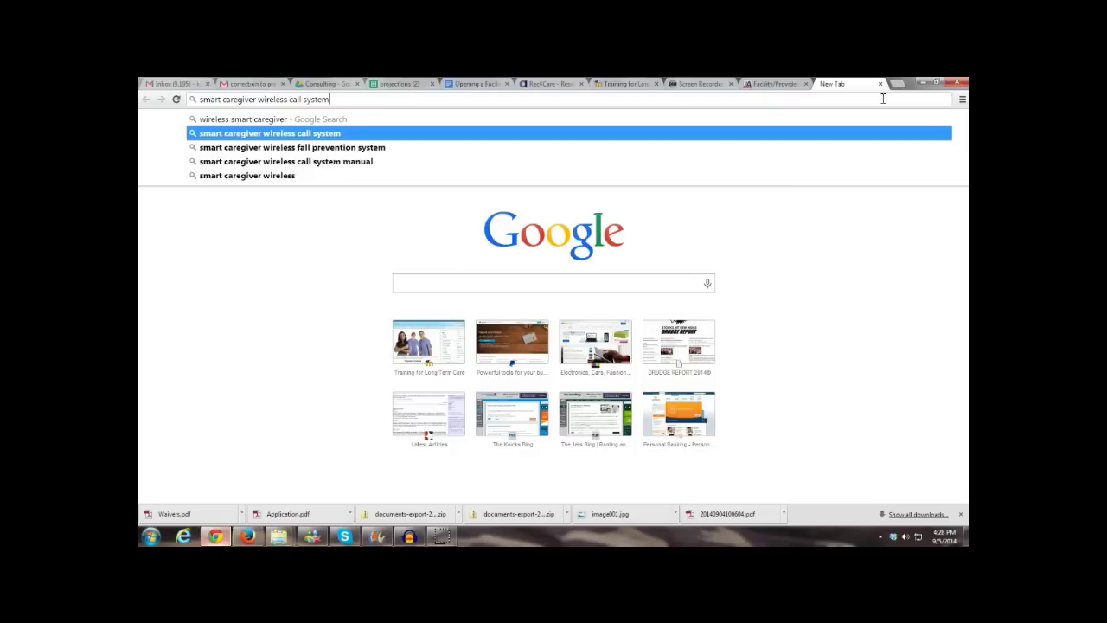
{"action": "key", "text": "Return"}
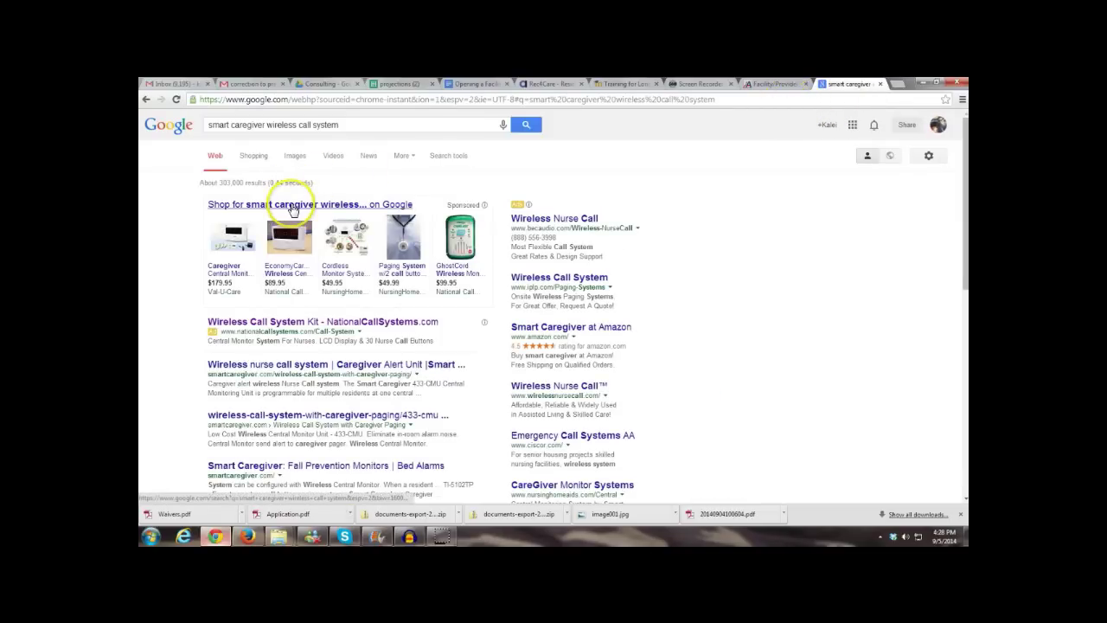
View the first image result of the SMART 433-CMU call system full size, then return to the document
{"action": "left_click", "coordinate": [288, 161]}
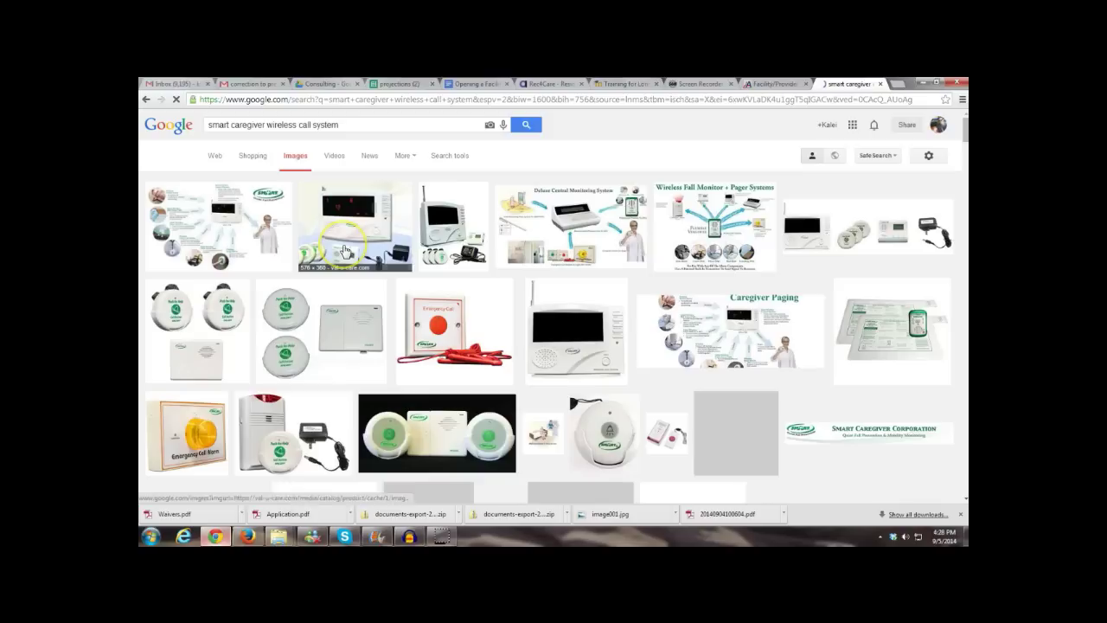
{"action": "left_click", "coordinate": [253, 235]}
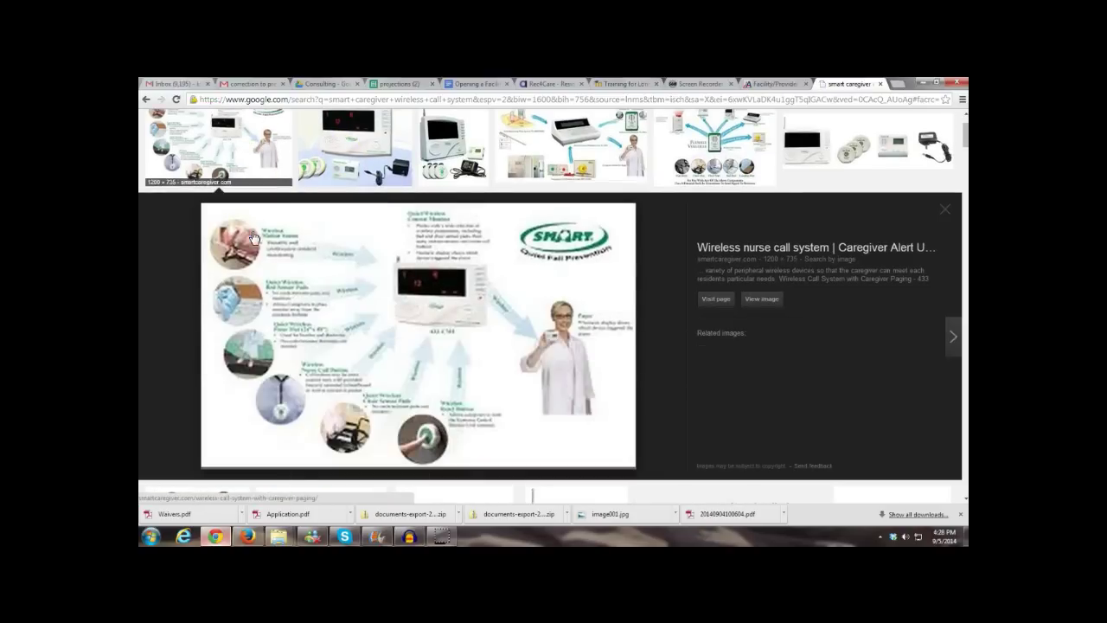
{"action": "left_click", "coordinate": [769, 302]}
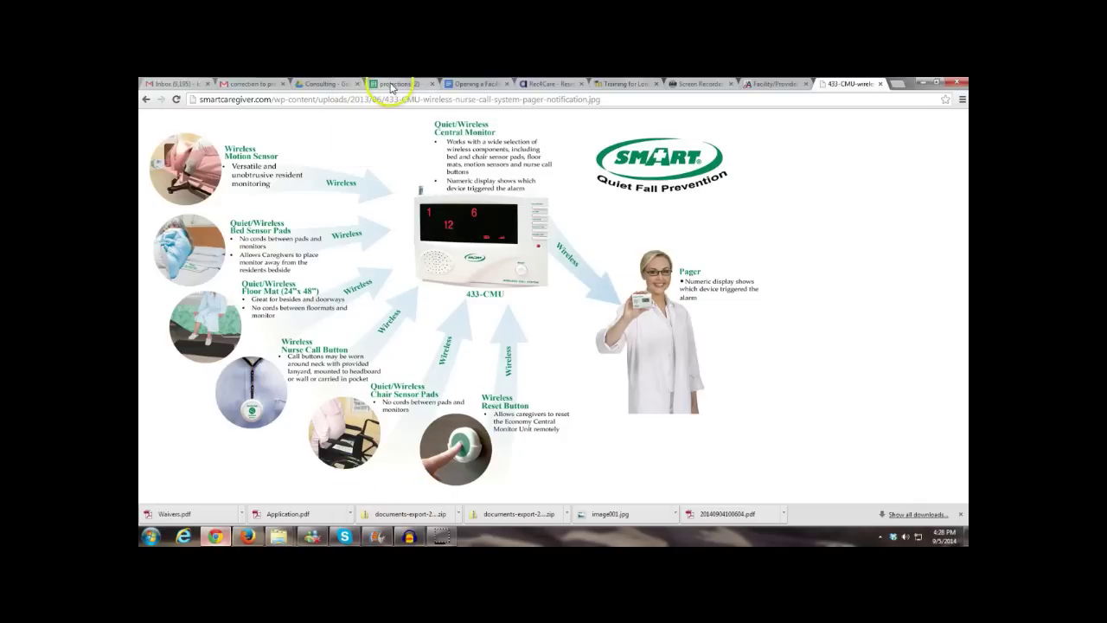
{"action": "left_click", "coordinate": [489, 86]}
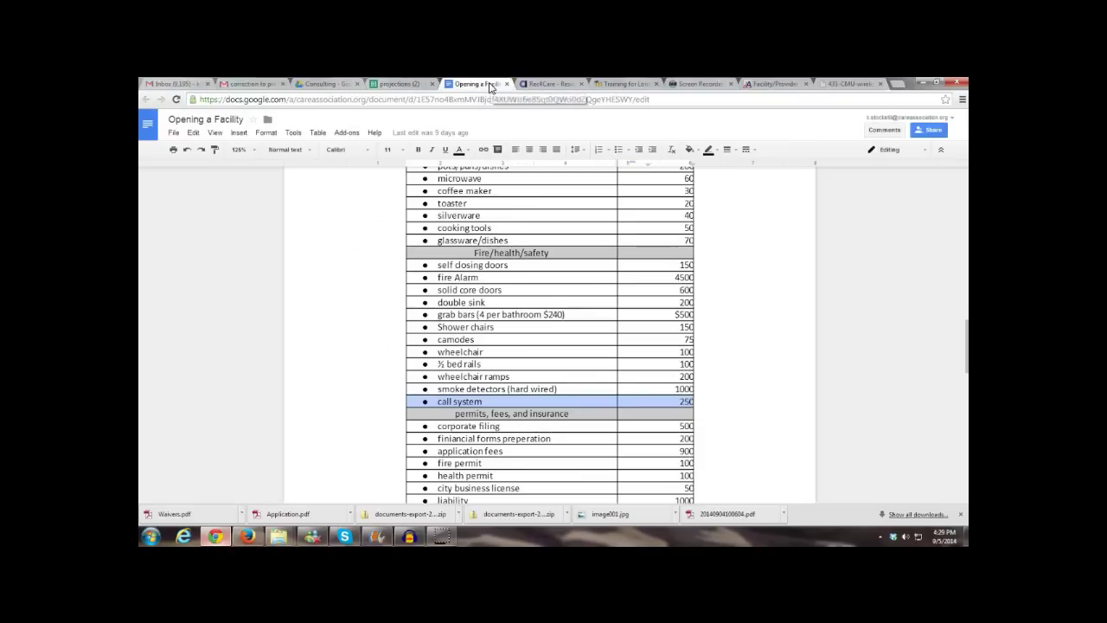
Select the corporate filing, finiancial forms preperation and application fees rows in the permits section
{"action": "left_click", "coordinate": [512, 425]}
{"action": "triple_click", "coordinate": [506, 425]}
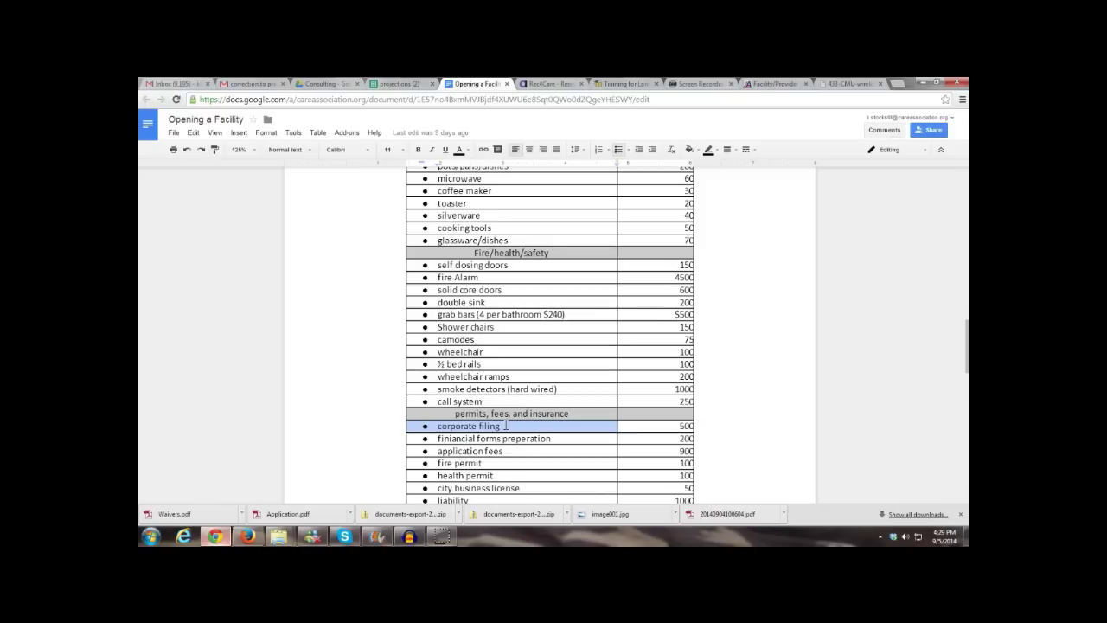
{"action": "triple_click", "coordinate": [507, 439]}
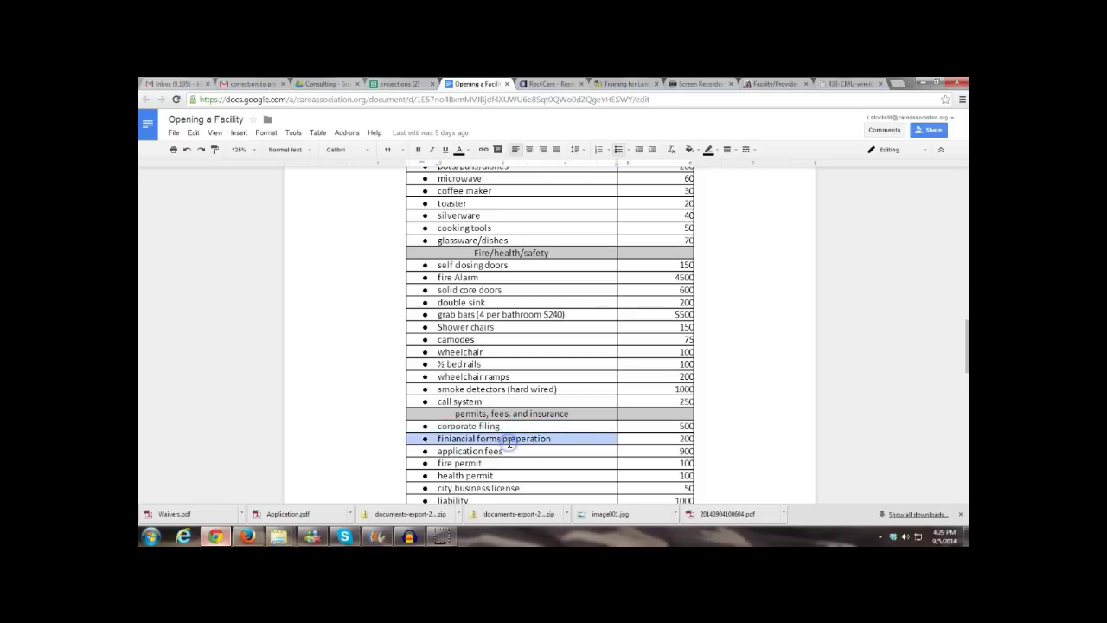
{"action": "left_click_drag", "start_coordinate": [563, 438], "coordinate": [631, 447]}
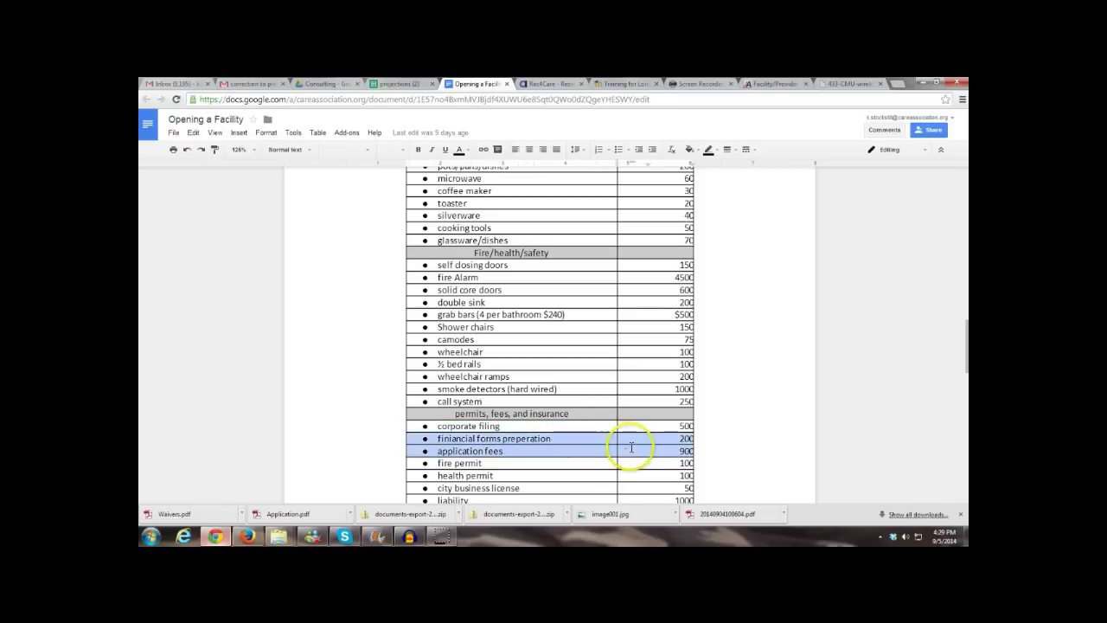
{"action": "left_click", "coordinate": [600, 438]}
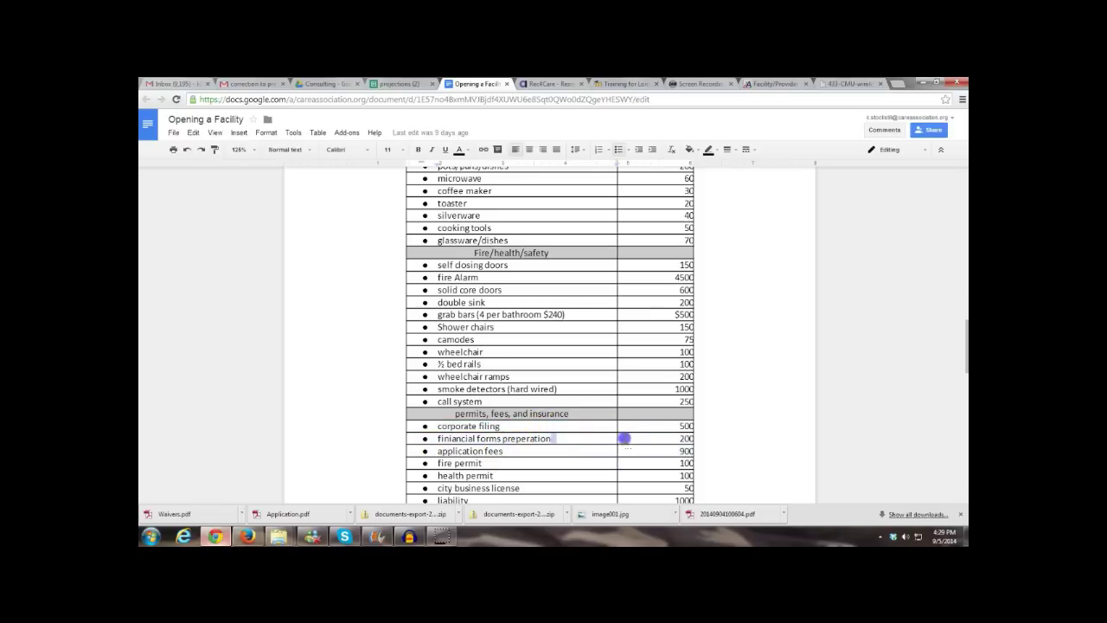
{"action": "left_click_drag", "start_coordinate": [624, 438], "coordinate": [626, 438]}
{"action": "left_click", "coordinate": [548, 438]}
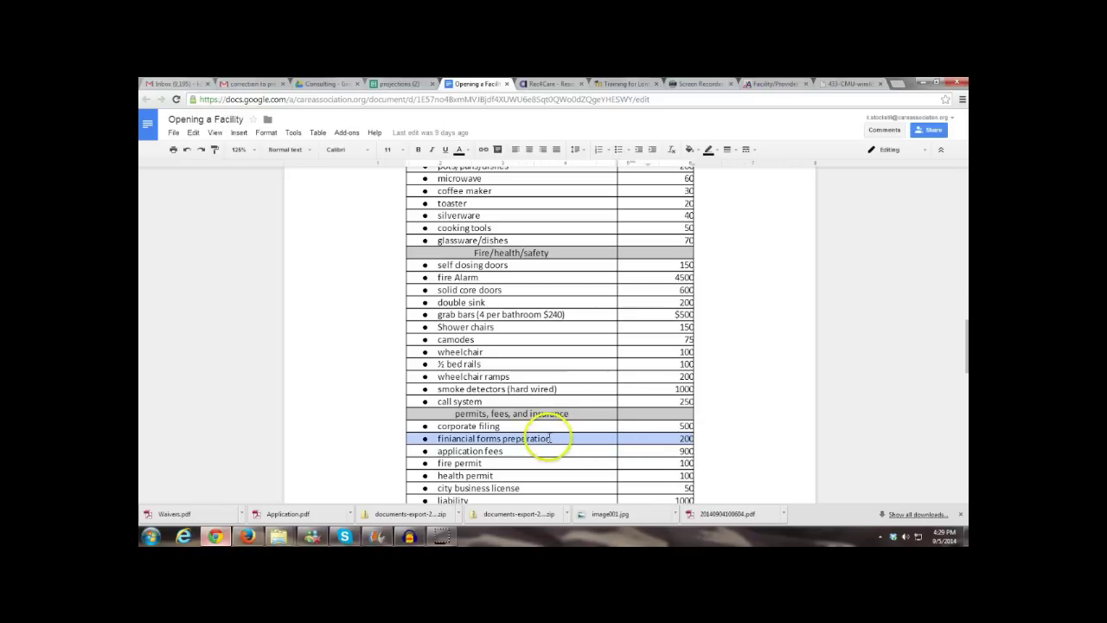
Delete the extra letter so the item reads 'financial forms preperation', then recheck the row
{"action": "left_click", "coordinate": [451, 439]}
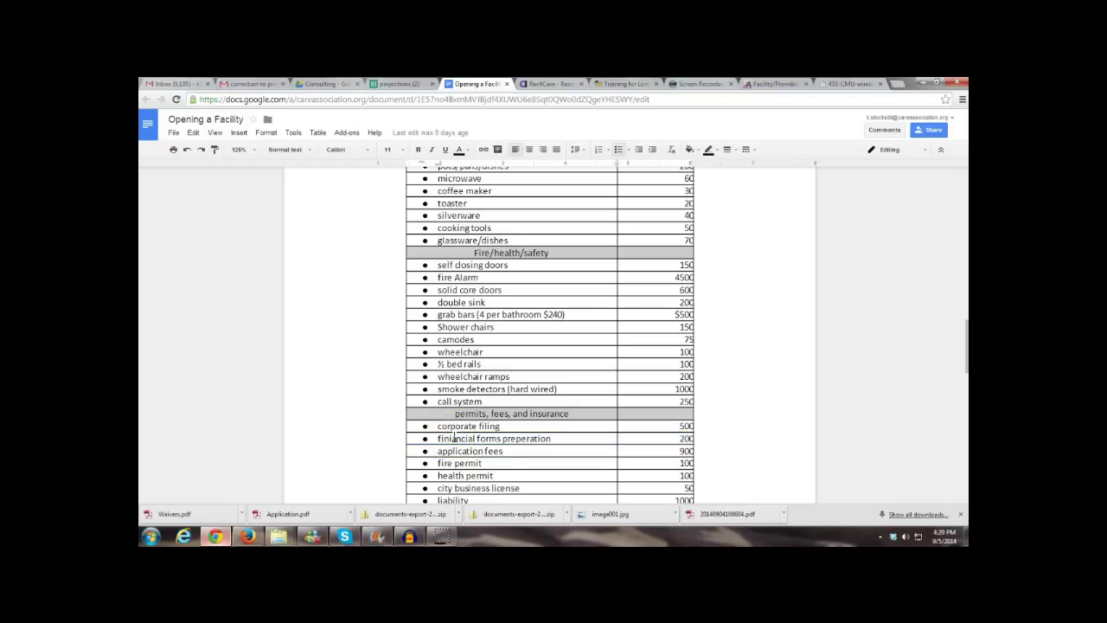
{"action": "key", "text": "BackSpace"}
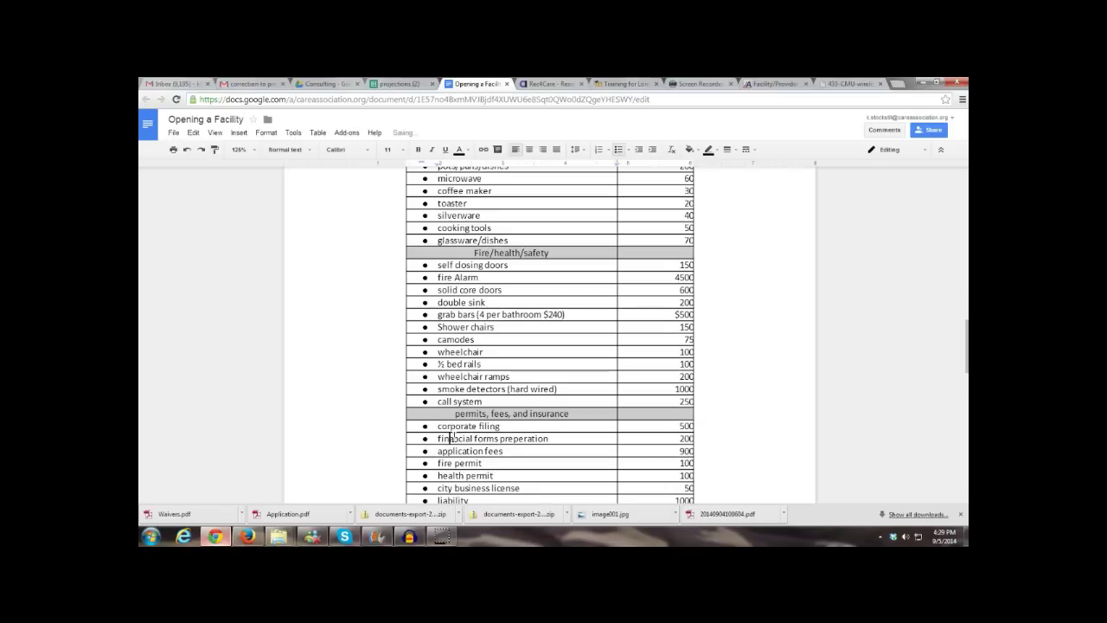
{"action": "left_click", "coordinate": [478, 439]}
{"action": "left_click", "coordinate": [461, 438]}
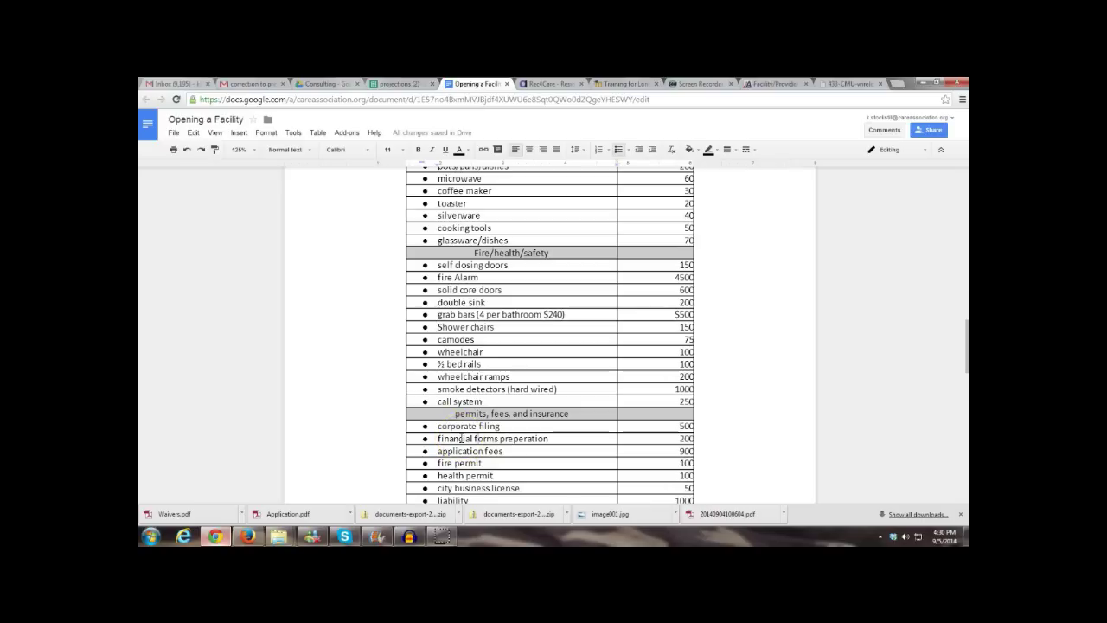
{"action": "left_click", "coordinate": [514, 439]}
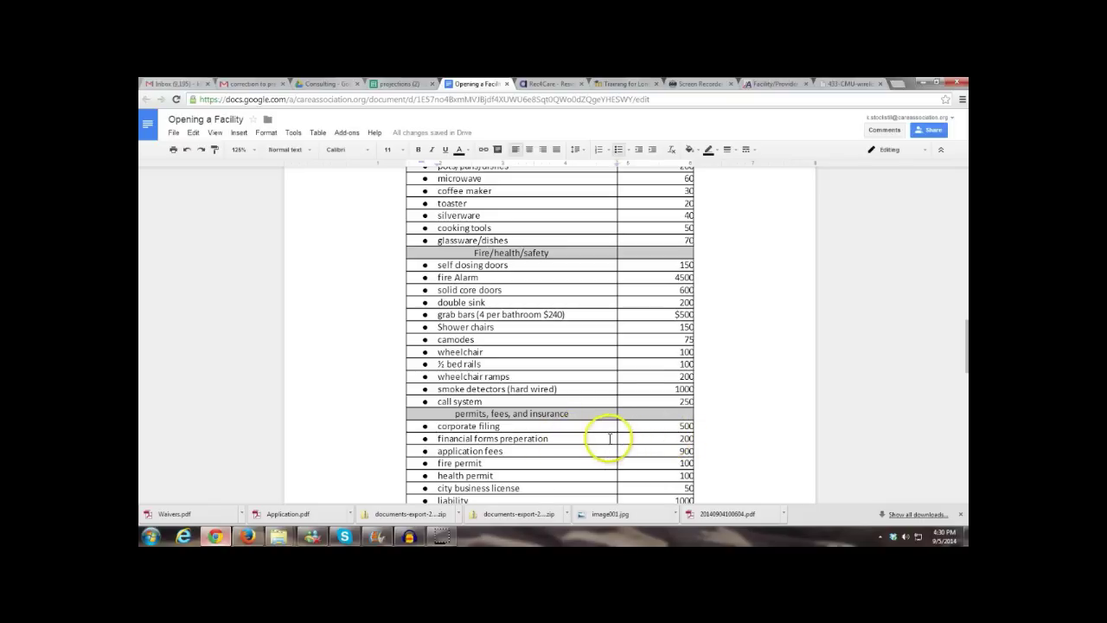
{"action": "left_click_drag", "start_coordinate": [605, 440], "coordinate": [631, 439]}
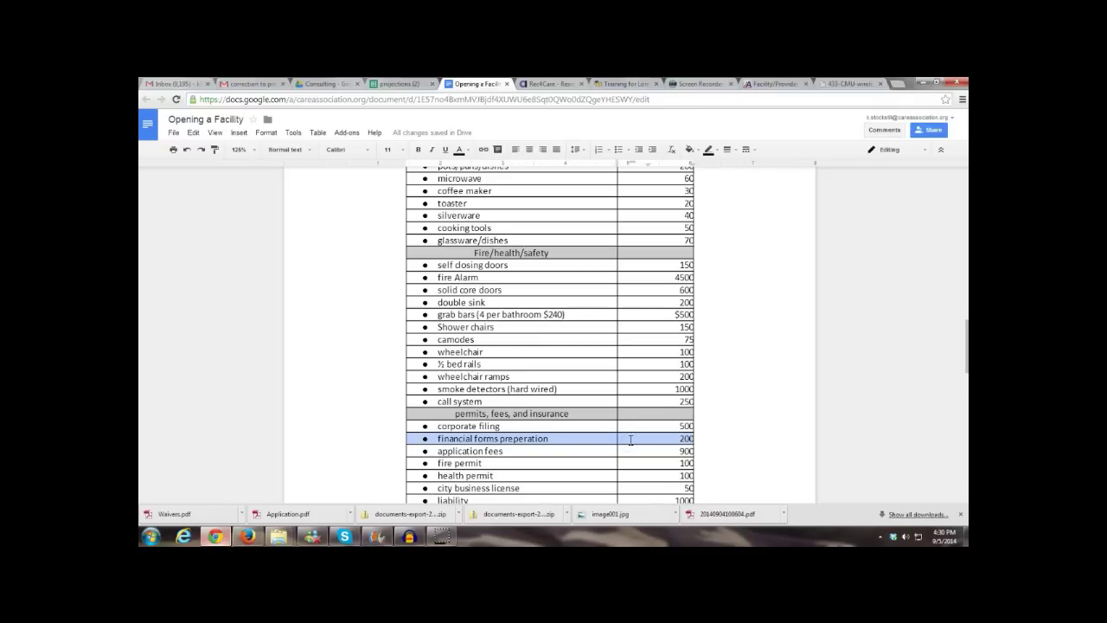
{"action": "left_click", "coordinate": [526, 440]}
{"action": "left_click", "coordinate": [550, 439]}
{"action": "scroll", "coordinate": [551, 439], "scroll_direction": "down", "scroll_amount": 1}
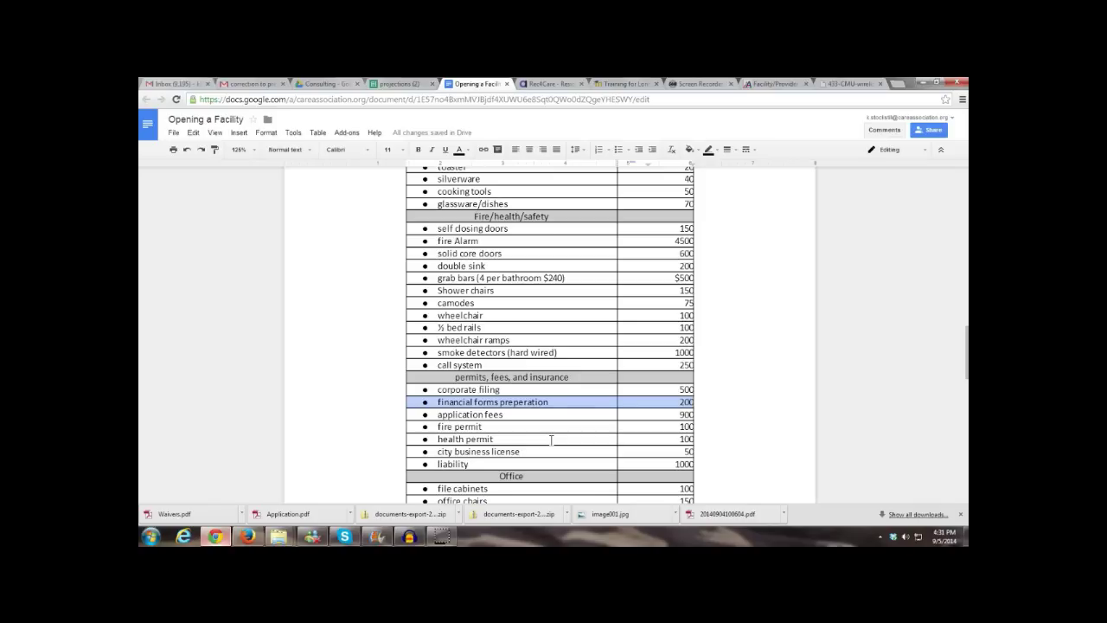
{"action": "left_click", "coordinate": [527, 415]}
{"action": "left_click_drag", "start_coordinate": [595, 418], "coordinate": [621, 418]}
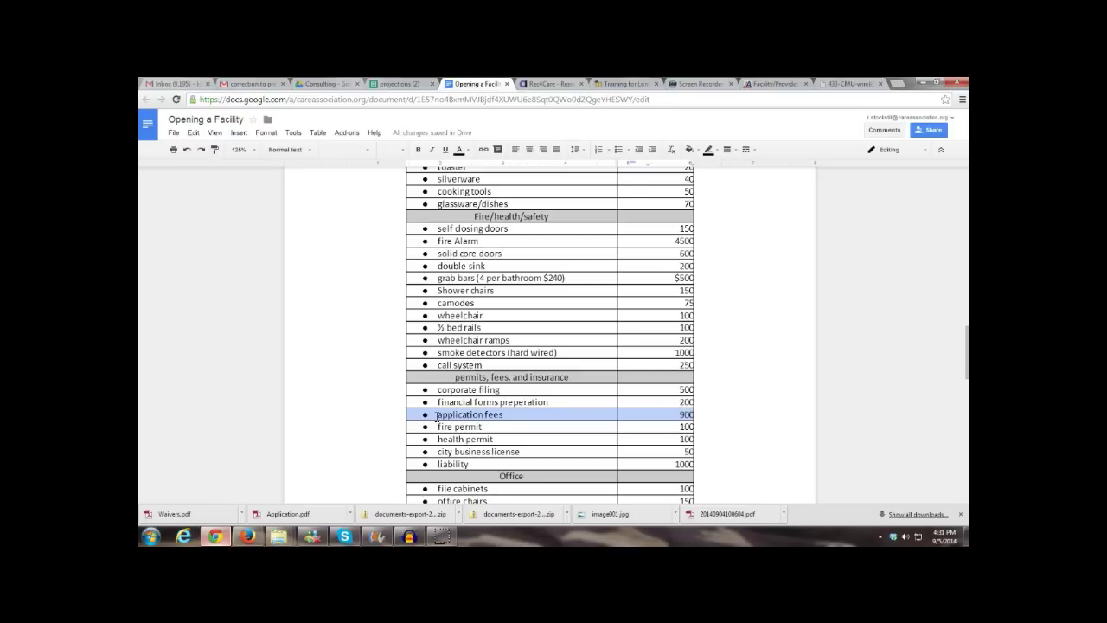
{"action": "left_click", "coordinate": [436, 416]}
{"action": "key", "text": "Delete"}
{"action": "type", "text": "a"}
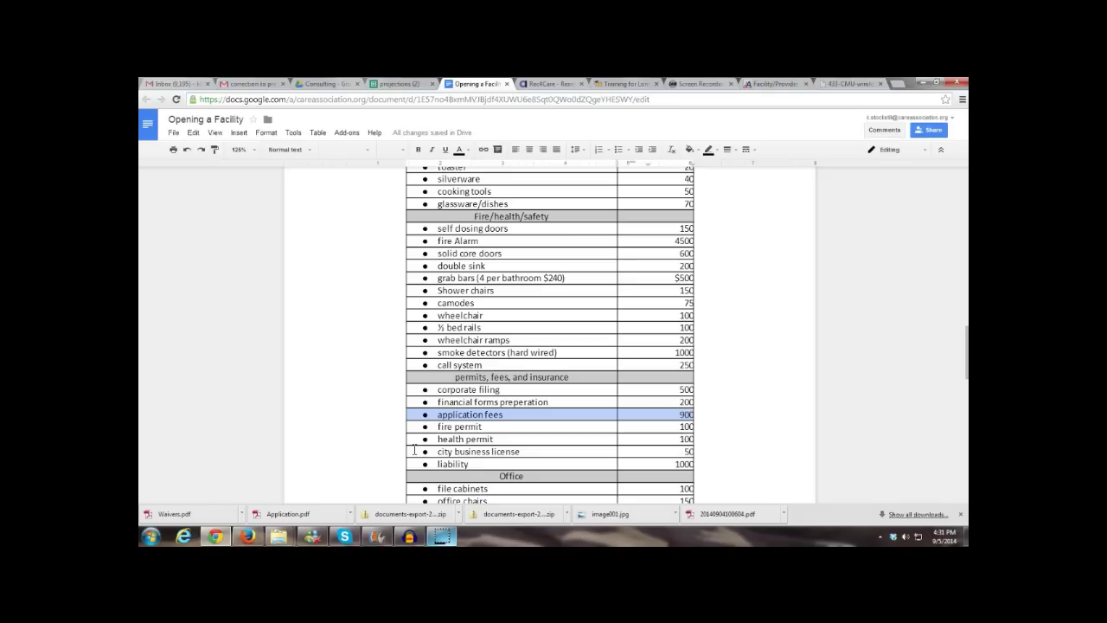
{"action": "triple_click", "coordinate": [483, 425]}
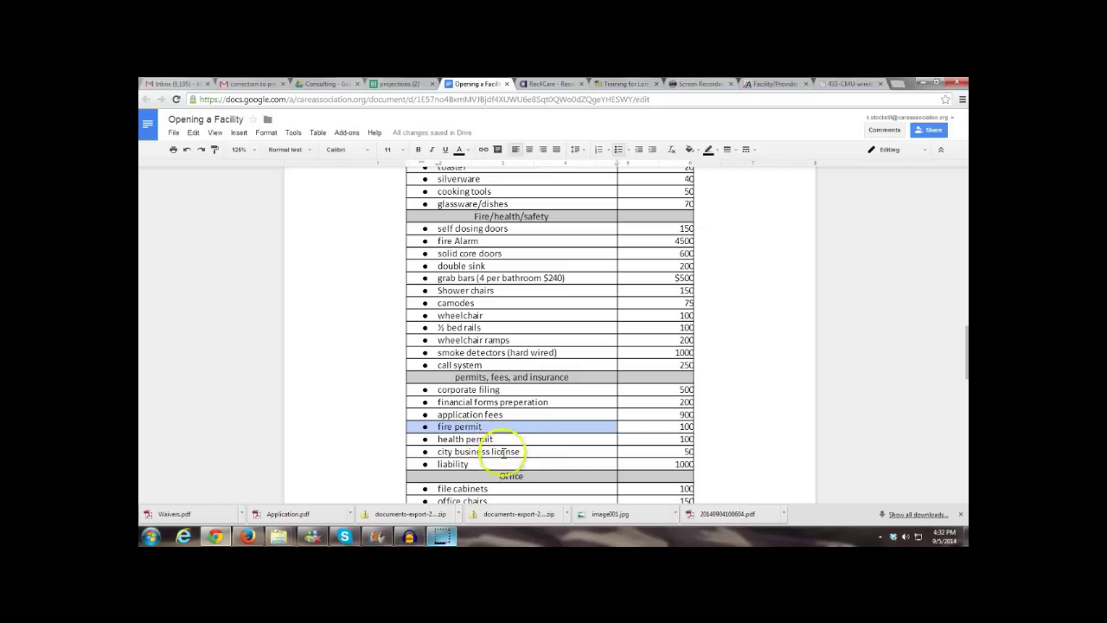
{"action": "left_click", "coordinate": [502, 463]}
{"action": "left_click", "coordinate": [502, 462]}
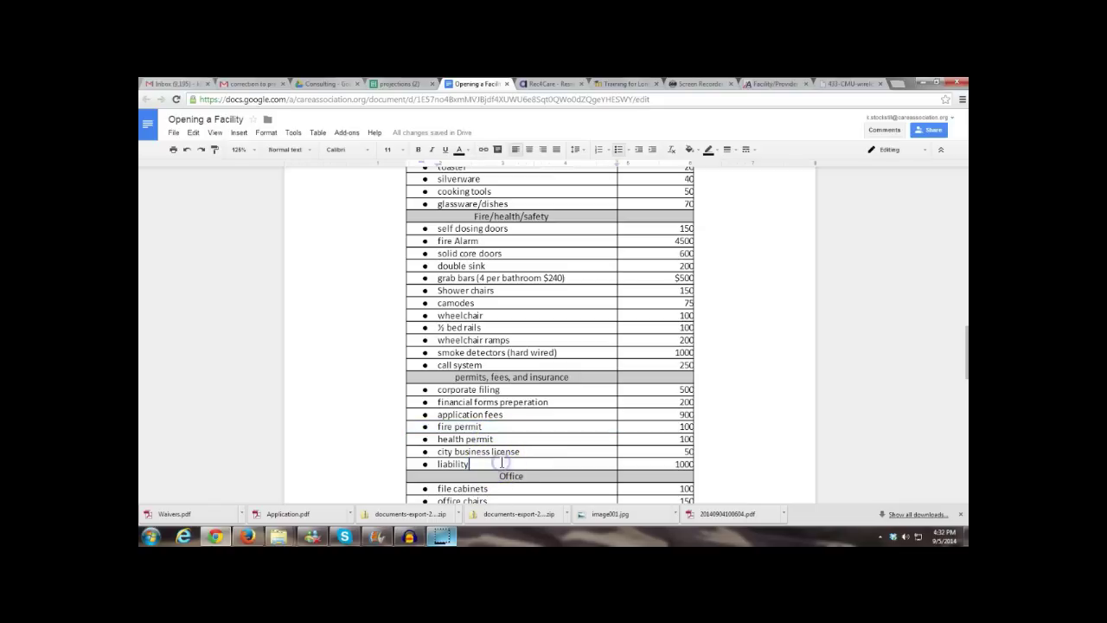
{"action": "left_click", "coordinate": [502, 462]}
{"action": "left_click_drag", "start_coordinate": [501, 462], "coordinate": [638, 462]}
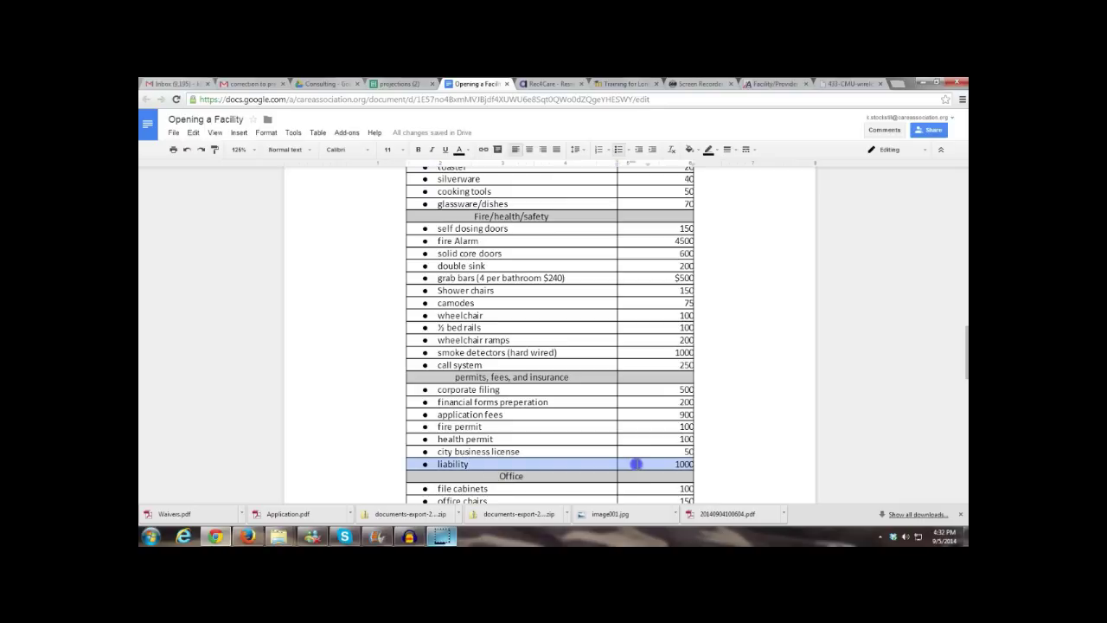
{"action": "left_click_drag", "start_coordinate": [729, 471], "coordinate": [719, 463]}
From the 433-CMU image tab, search for 'ponce de leon ltc risk retention group'
{"action": "left_click", "coordinate": [864, 83]}
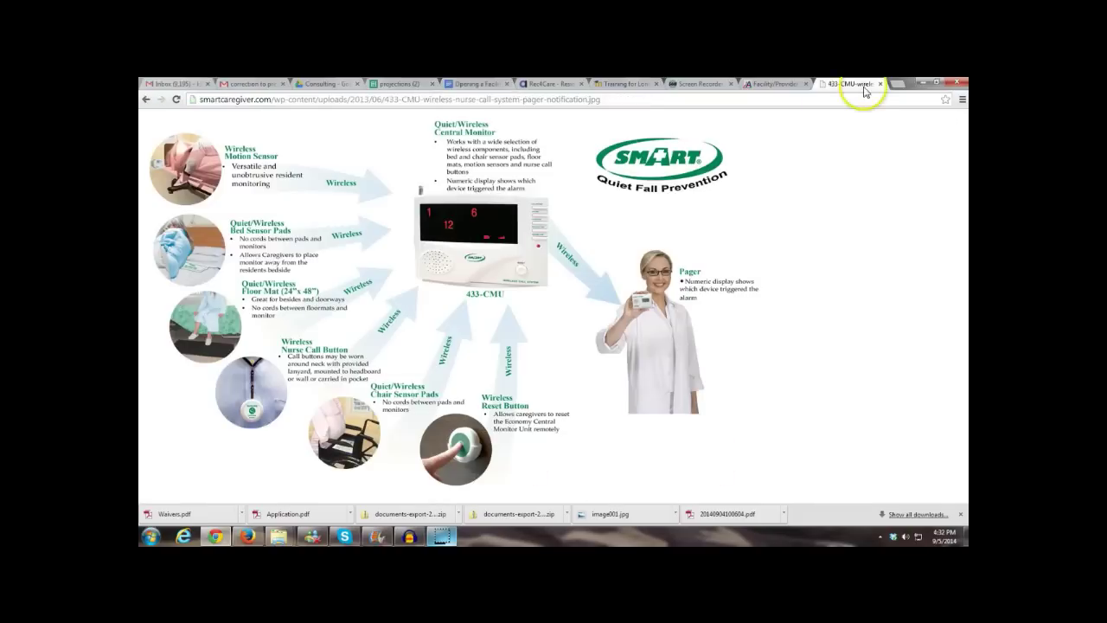
{"action": "left_click", "coordinate": [863, 97]}
{"action": "type", "text": "pon"}
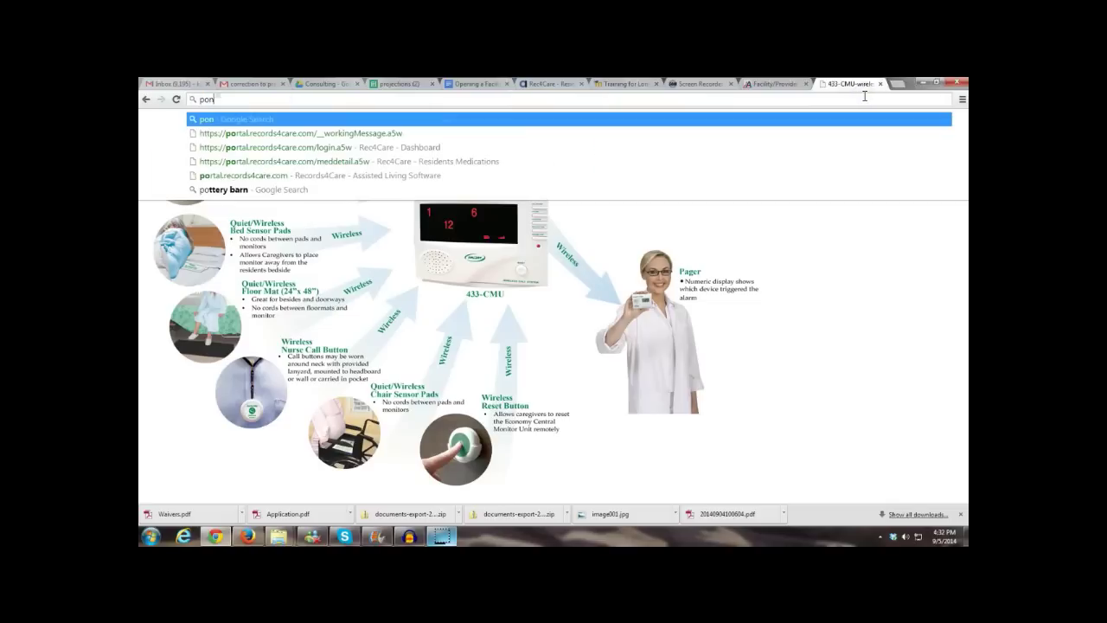
{"action": "type", "text": "ce de"}
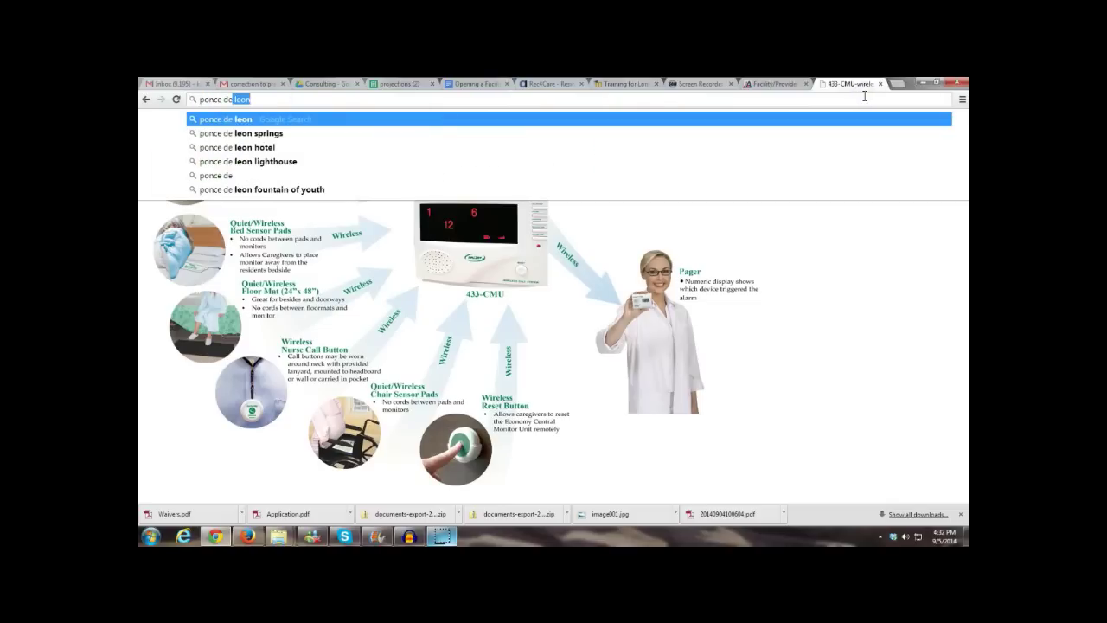
{"action": "key", "text": "Down"}
{"action": "key", "text": "Down"}
{"action": "key", "text": "Down"}
{"action": "key", "text": "Down"}
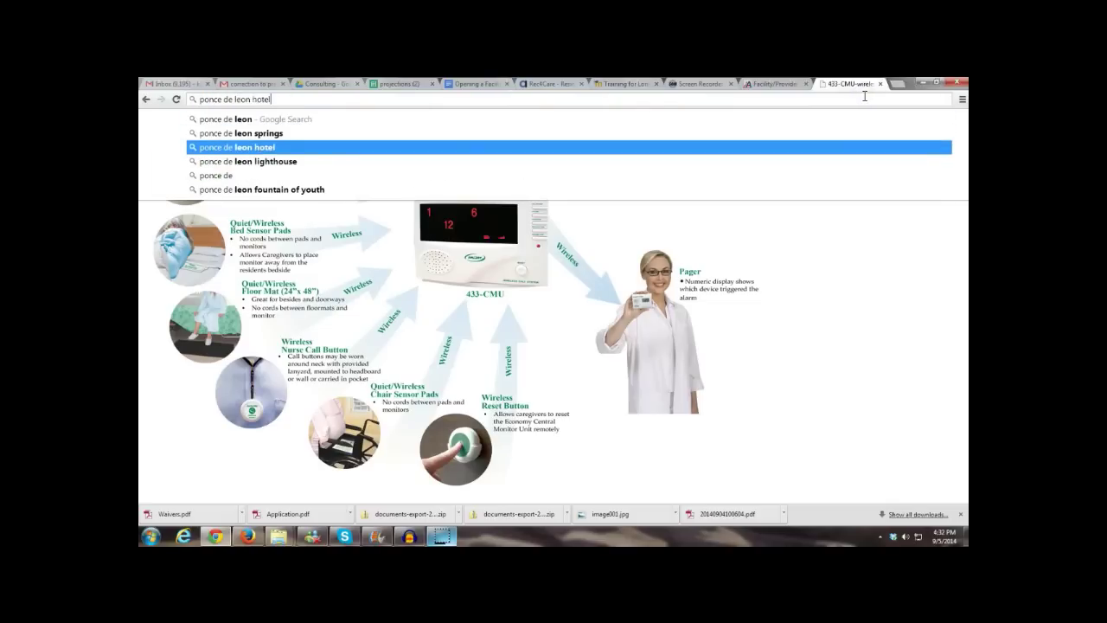
{"action": "key", "text": "Up"}
{"action": "key", "text": "Up"}
{"action": "key", "text": "Up"}
{"action": "key", "text": "Up"}
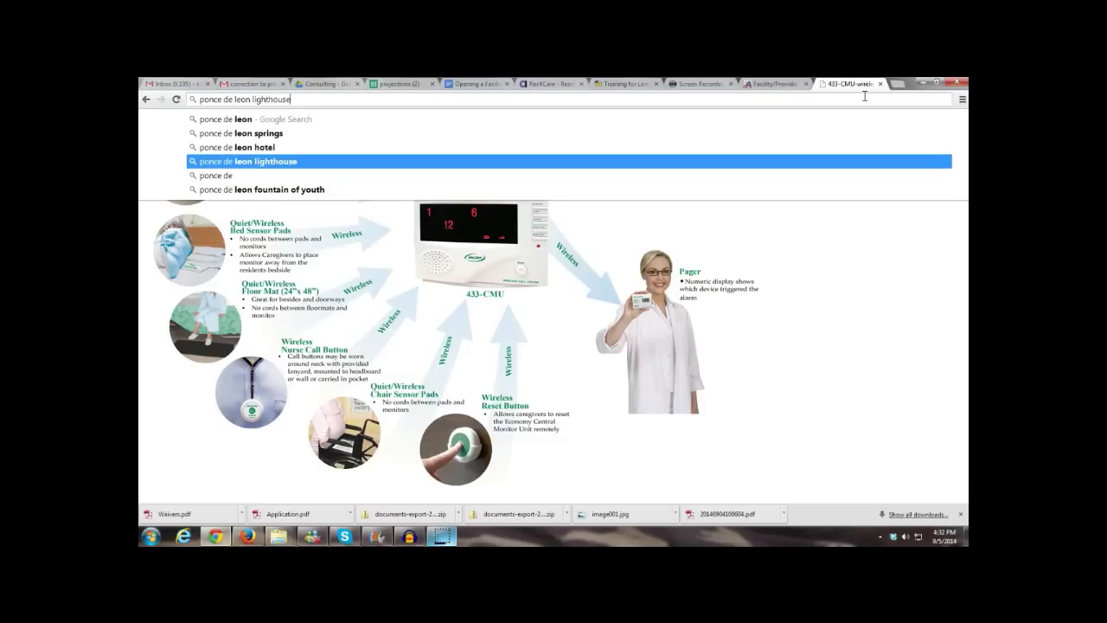
{"action": "type", "text": "risk"}
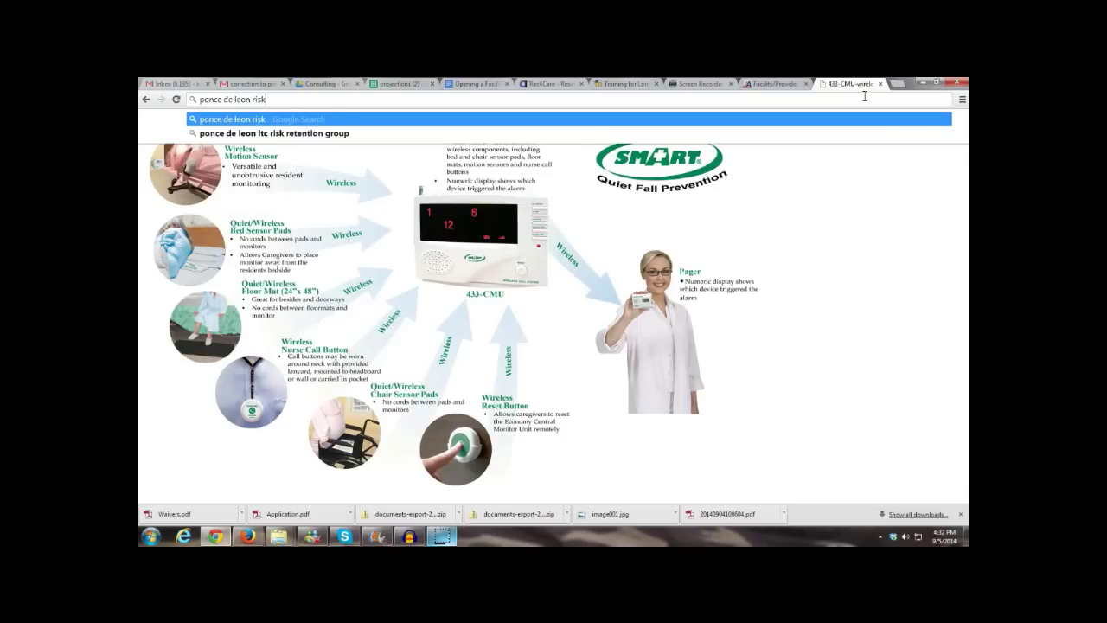
{"action": "key", "text": "Down"}
{"action": "key", "text": "Return"}
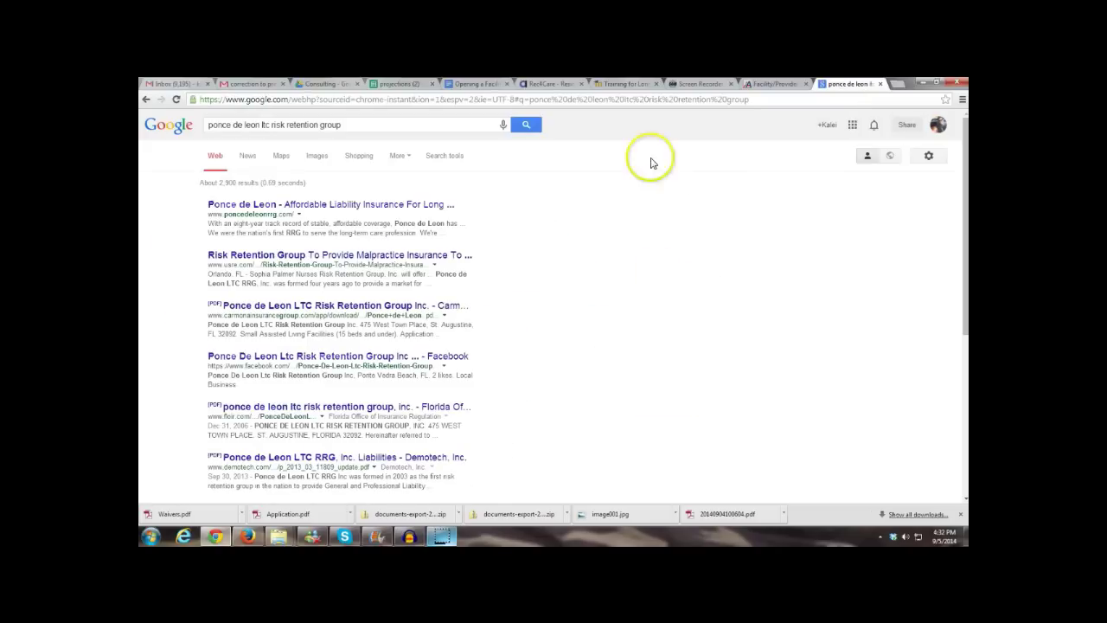
Open the 'Ponce de Leon - Affordable Liability Insurance' result and scroll through the poncedeleonrrg.com home page
{"action": "left_click", "coordinate": [323, 208]}
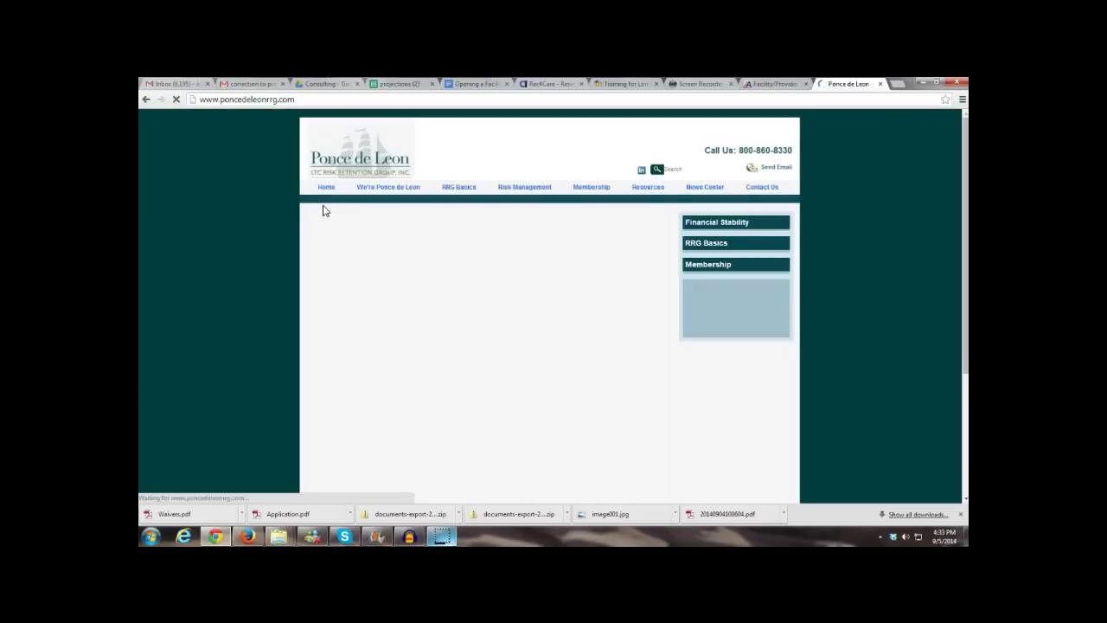
{"action": "left_click", "coordinate": [321, 209]}
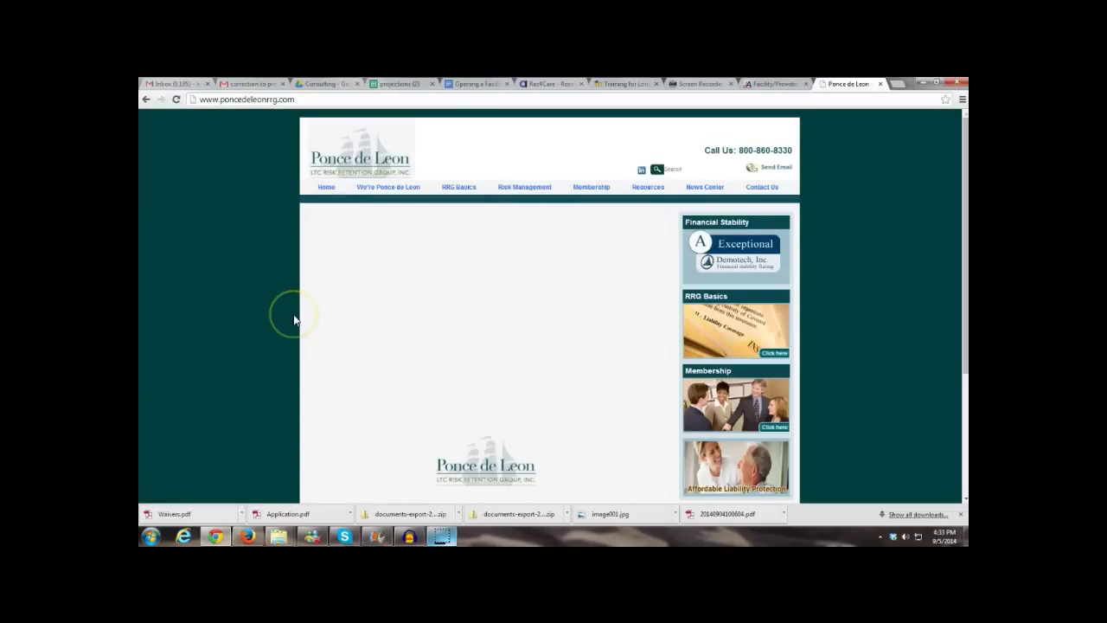
{"action": "scroll", "coordinate": [294, 320], "scroll_direction": "down", "scroll_amount": 1}
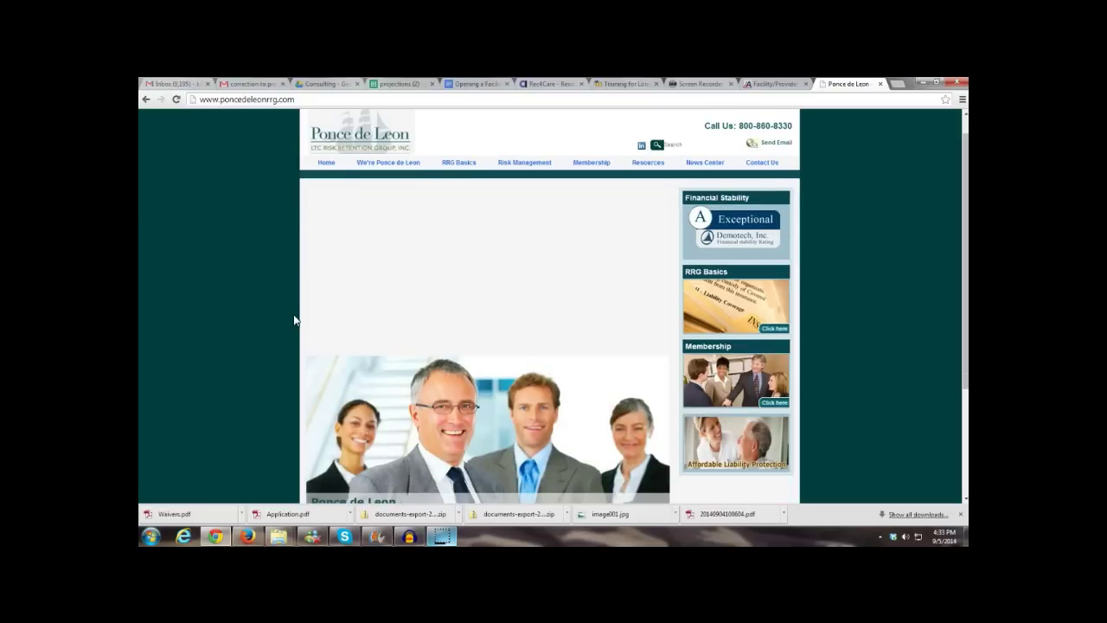
{"action": "left_click", "coordinate": [729, 461]}
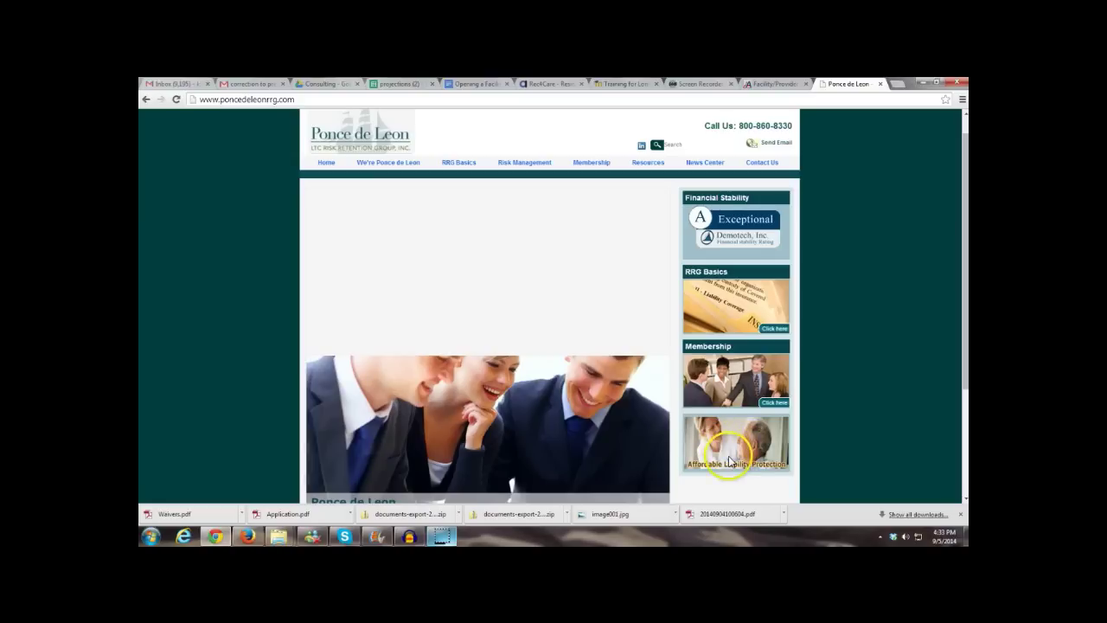
{"action": "scroll", "coordinate": [668, 408], "scroll_direction": "down", "scroll_amount": 3}
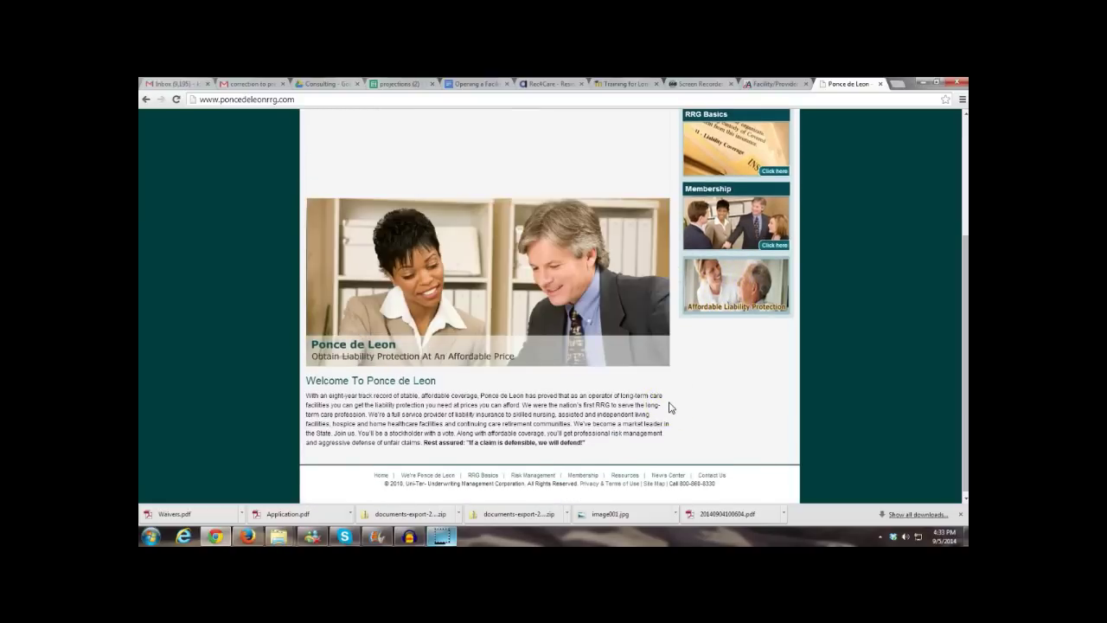
{"action": "scroll", "coordinate": [668, 407], "scroll_direction": "up", "scroll_amount": 3}
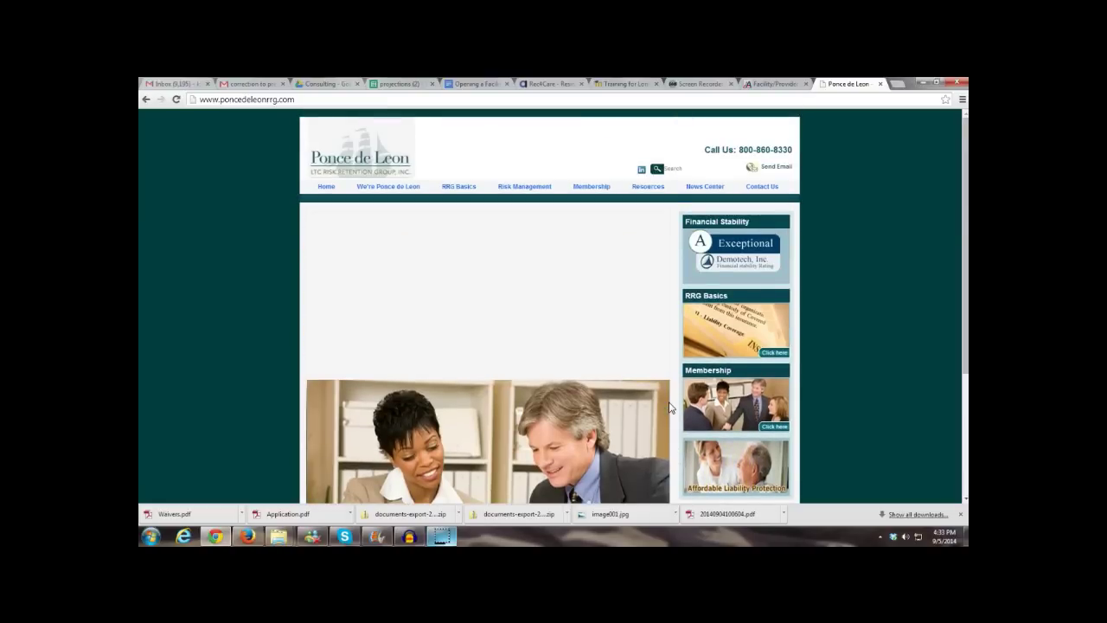
{"action": "scroll", "coordinate": [668, 407], "scroll_direction": "down", "scroll_amount": 1}
{"action": "left_click", "coordinate": [705, 419]}
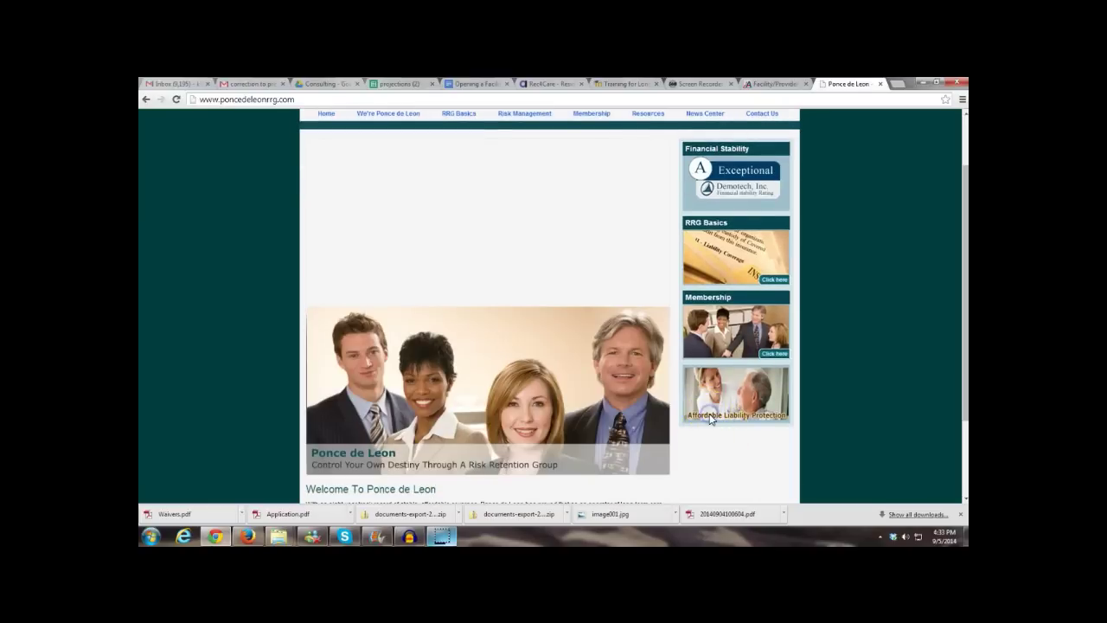
{"action": "left_click", "coordinate": [713, 419]}
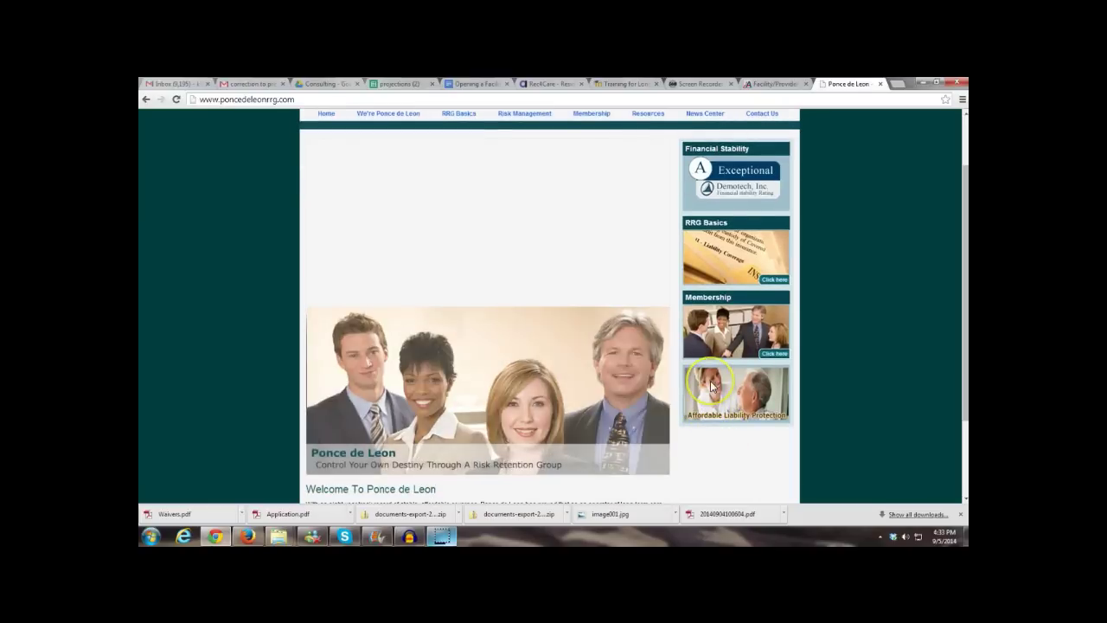
{"action": "scroll", "coordinate": [644, 337], "scroll_direction": "up", "scroll_amount": 1}
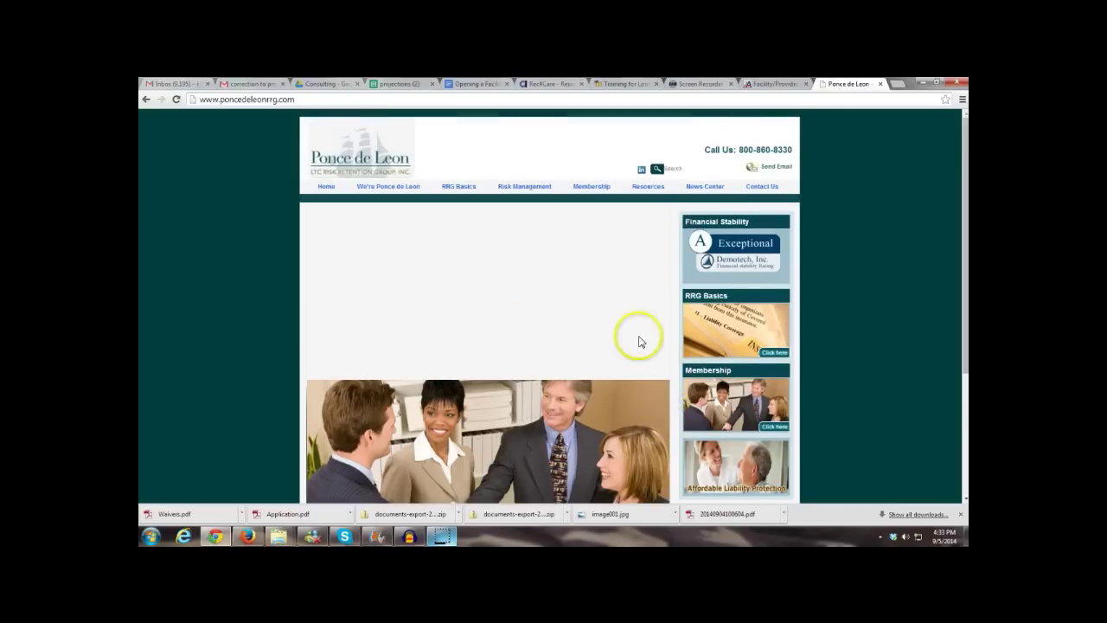
{"action": "mouse_move", "coordinate": [523, 188]}
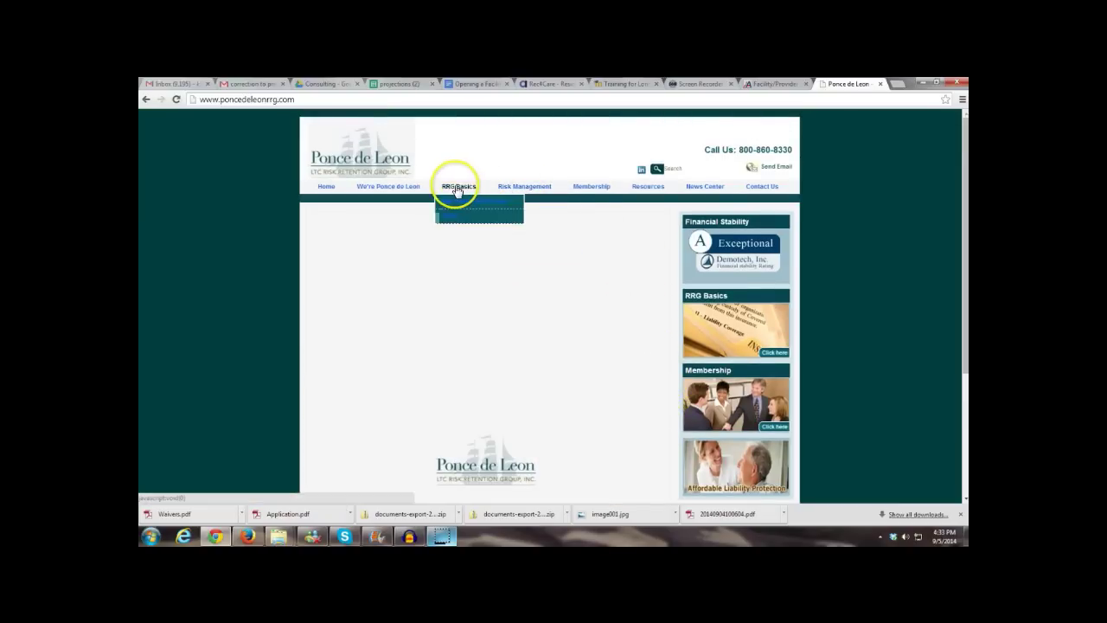
Browse the insurer's About Us and RRG Basics FAQ pages, returning home after each
{"action": "mouse_move", "coordinate": [411, 188]}
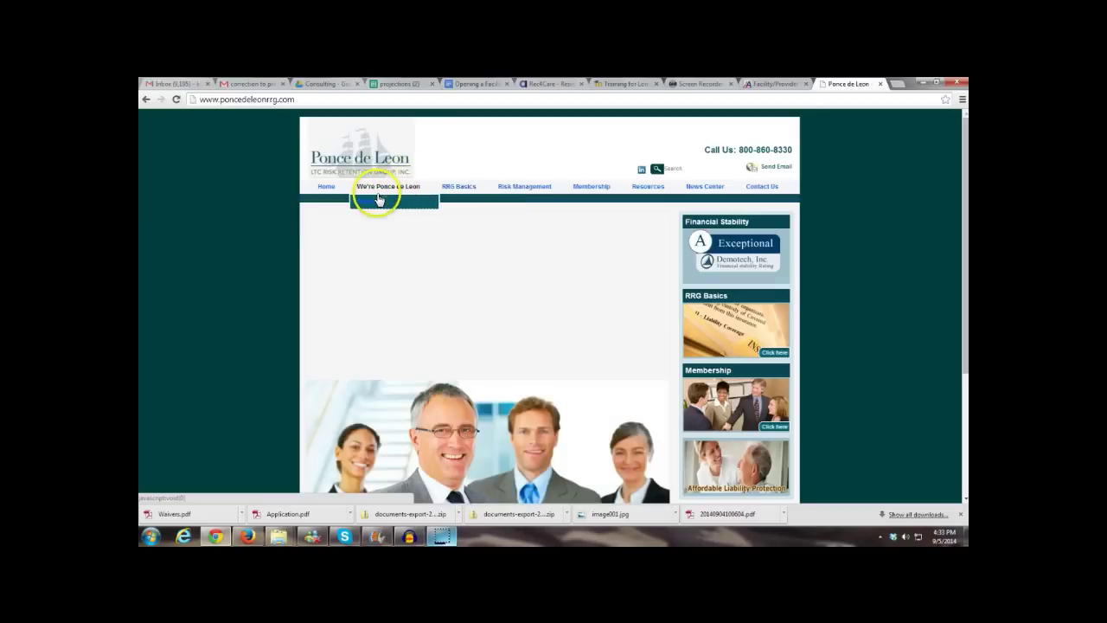
{"action": "left_click", "coordinate": [376, 202]}
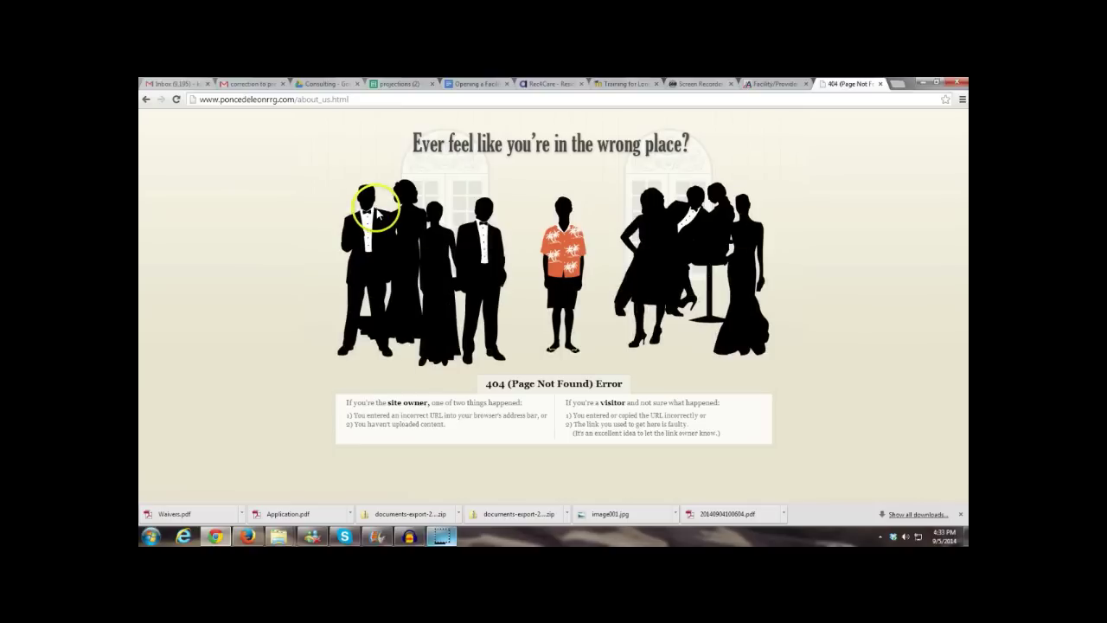
{"action": "left_click", "coordinate": [146, 100]}
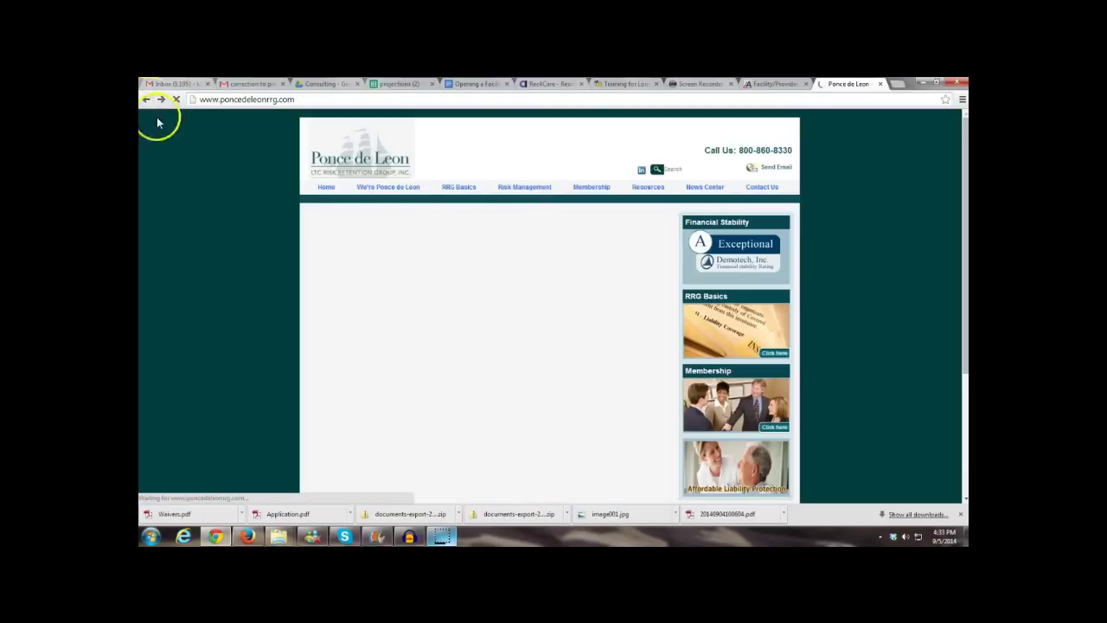
{"action": "mouse_move", "coordinate": [518, 188]}
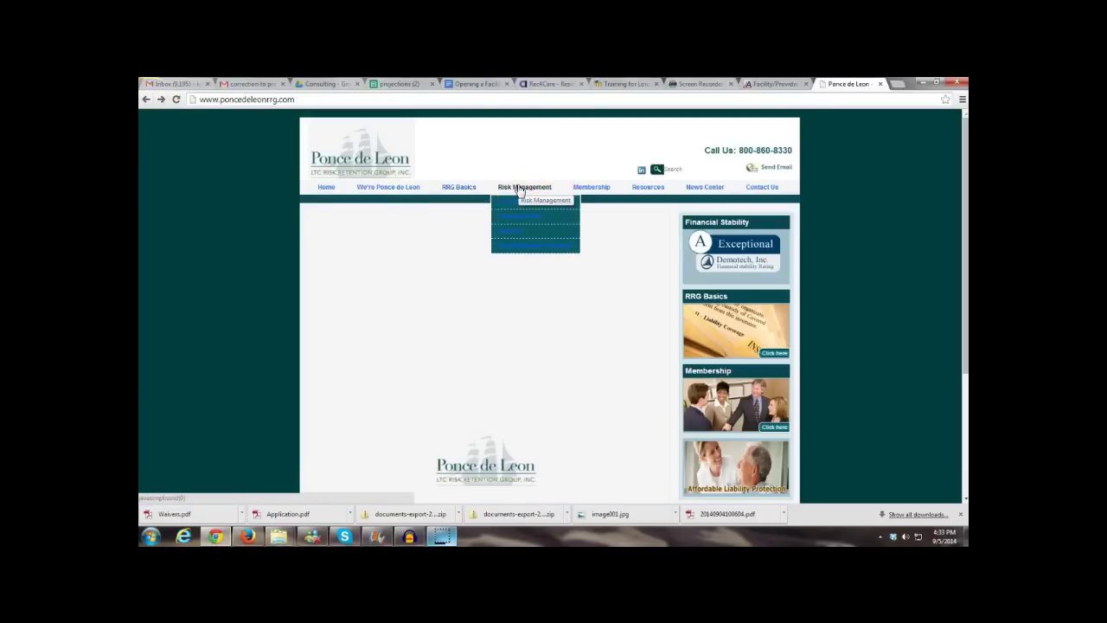
{"action": "mouse_move", "coordinate": [457, 189]}
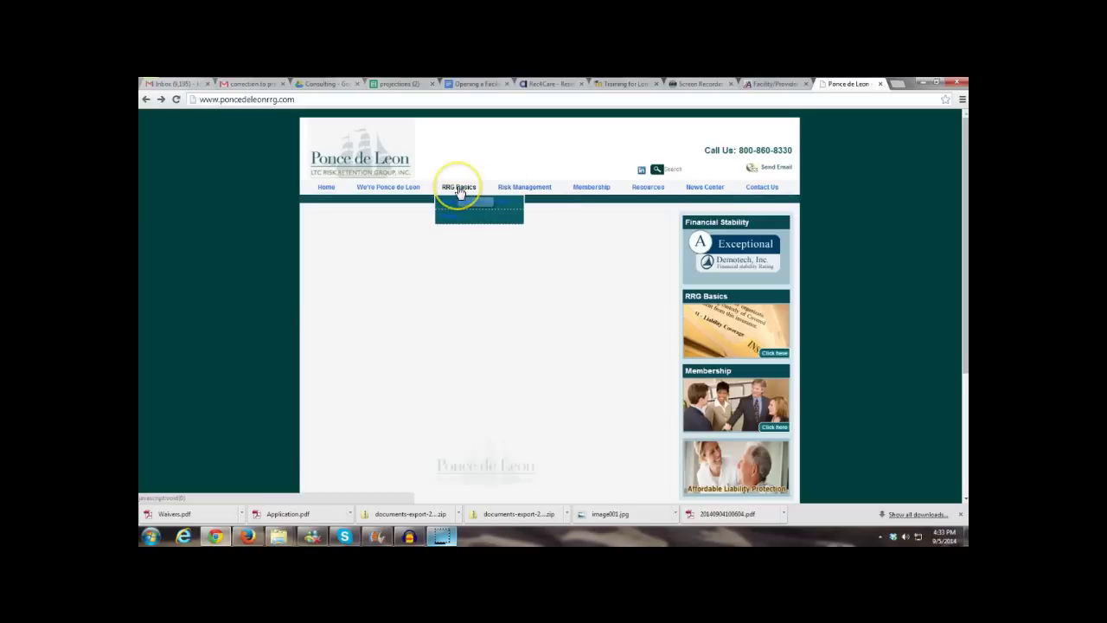
{"action": "left_click", "coordinate": [452, 216]}
{"action": "left_click", "coordinate": [146, 99]}
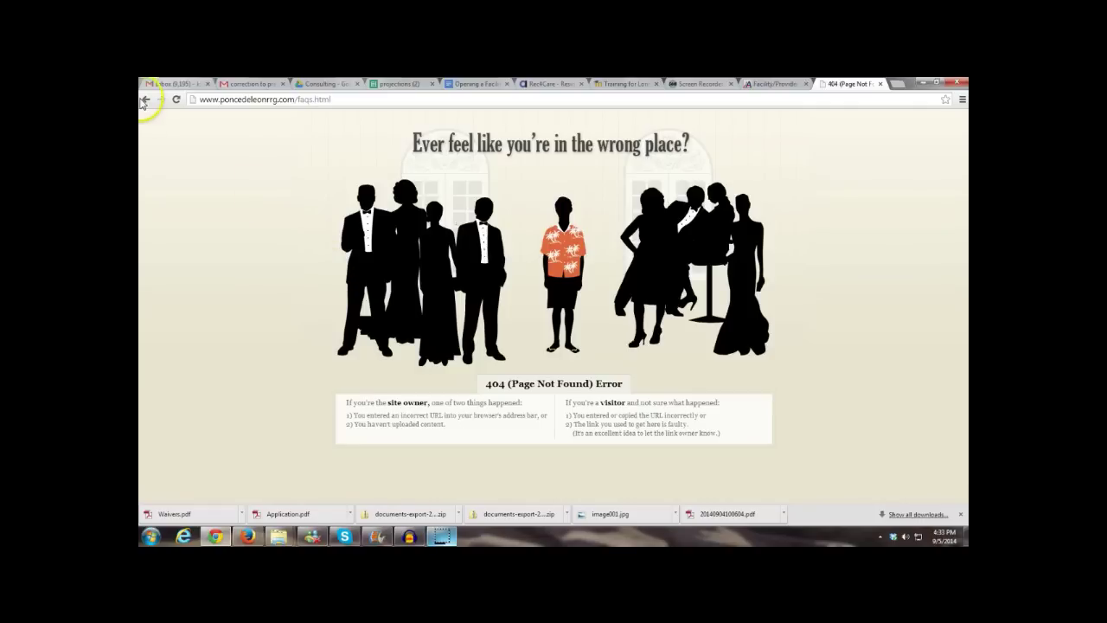
Visit the site's Contact Us page and return to the Ponce de Leon home page
{"action": "left_click", "coordinate": [300, 154]}
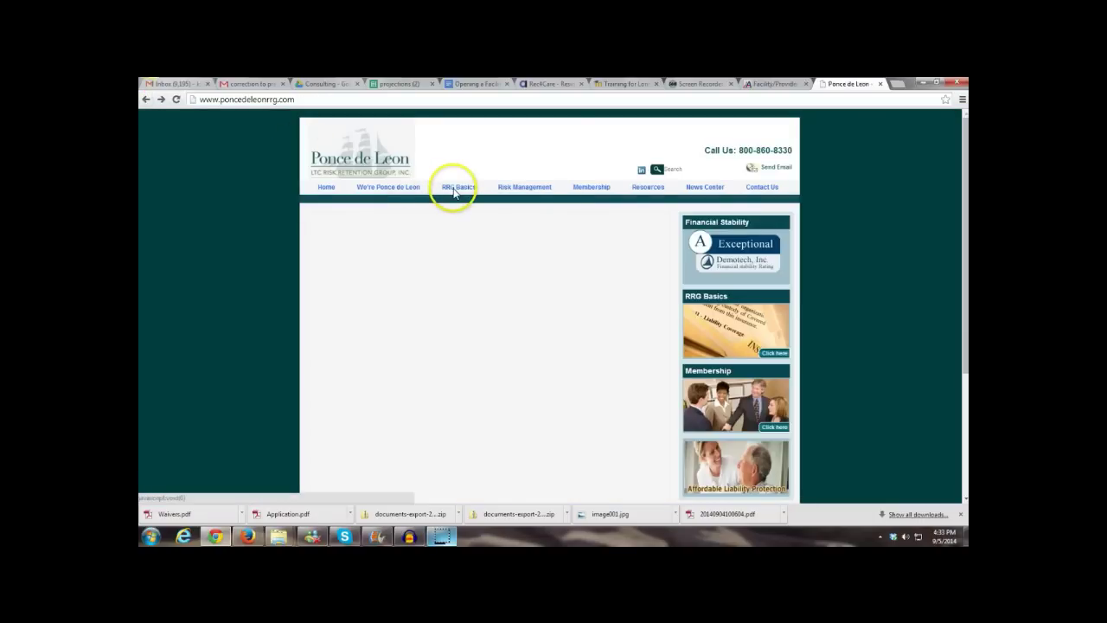
{"action": "left_click", "coordinate": [751, 187]}
{"action": "left_click", "coordinate": [751, 187]}
{"action": "left_click", "coordinate": [146, 100]}
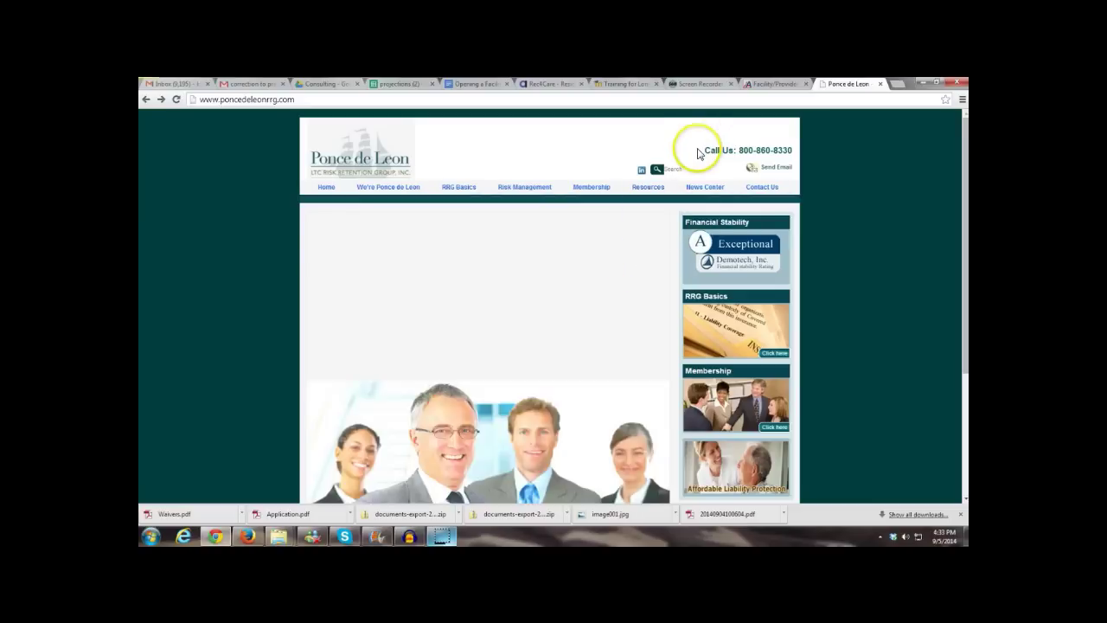
Select the insurer's Call Us phone line, read down the welcome text, then return to Opening a Facility
{"action": "left_click_drag", "start_coordinate": [705, 152], "coordinate": [792, 143]}
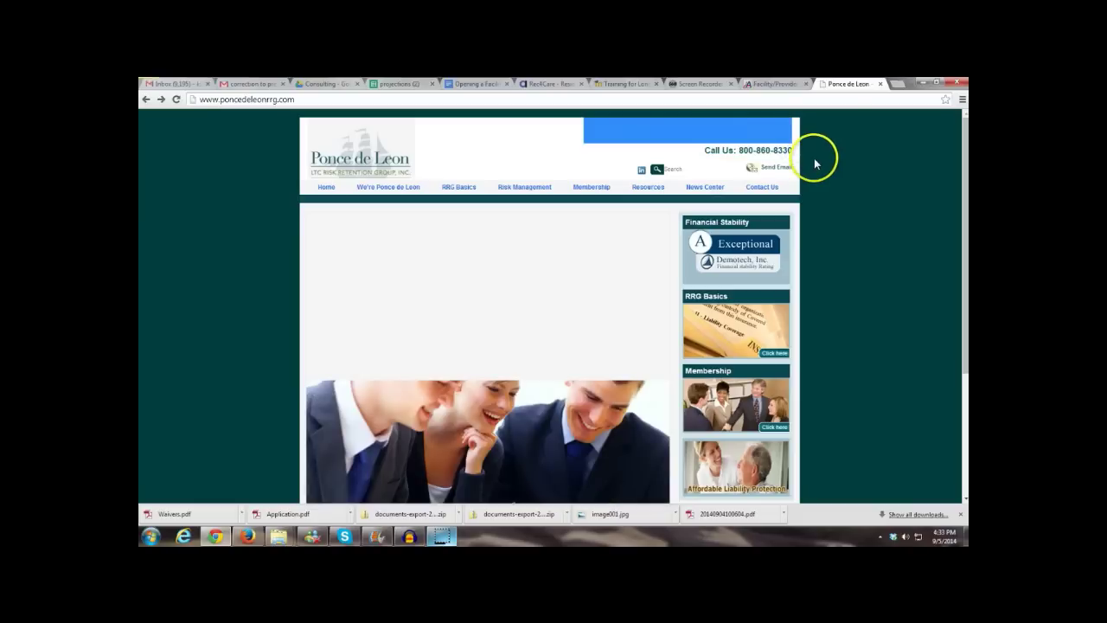
{"action": "triple_click", "coordinate": [792, 150]}
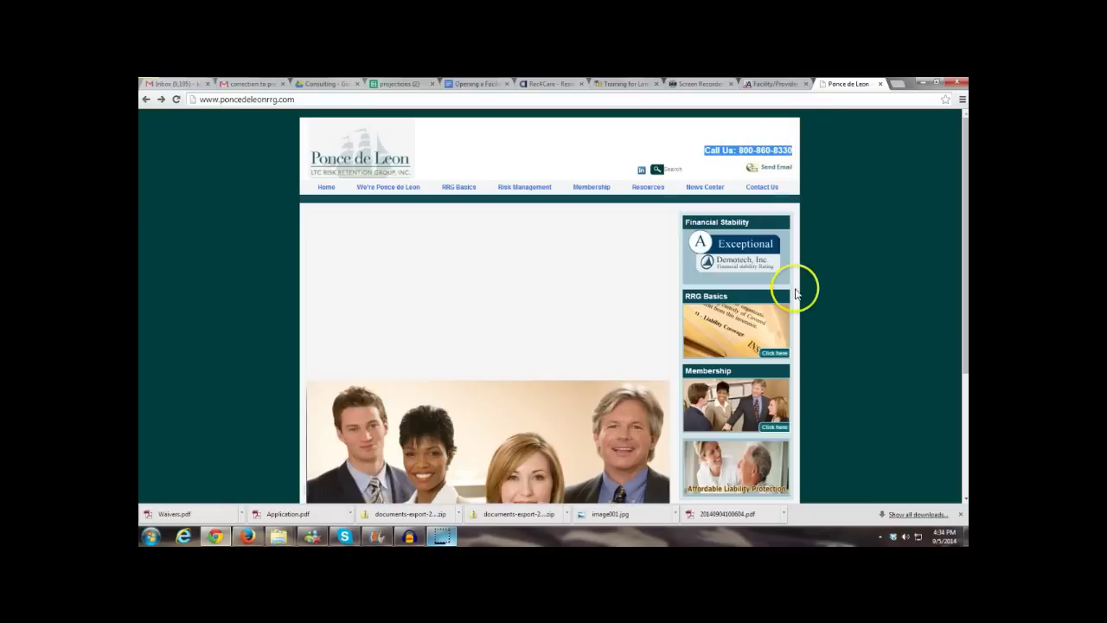
{"action": "scroll", "coordinate": [796, 290], "scroll_direction": "down", "scroll_amount": 3}
{"action": "scroll", "coordinate": [795, 307], "scroll_direction": "down", "scroll_amount": 1}
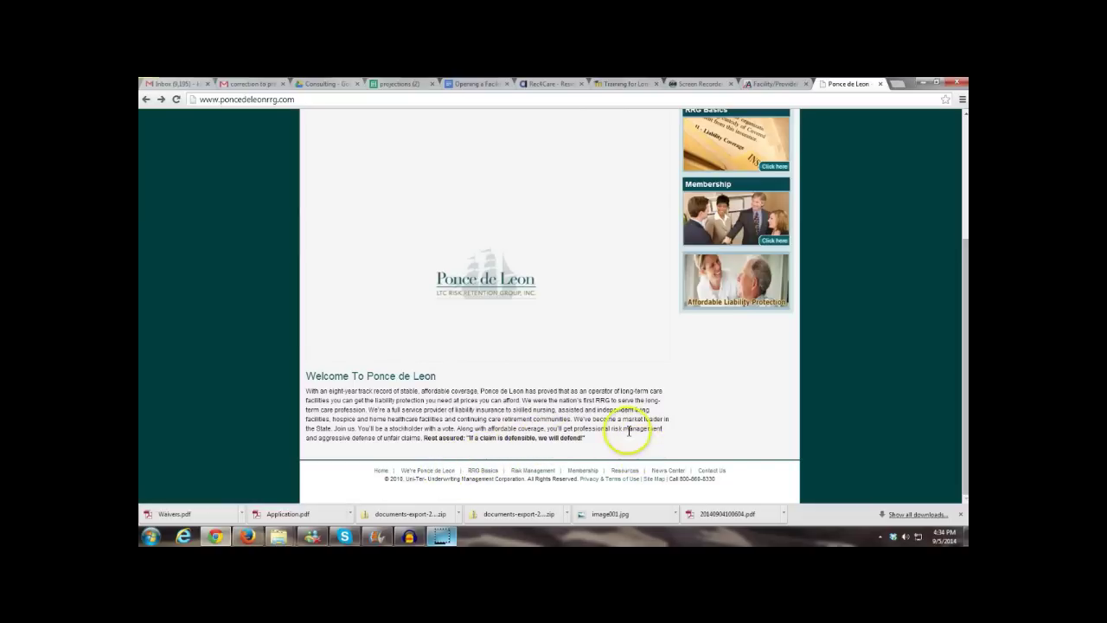
{"action": "left_click", "coordinate": [472, 85]}
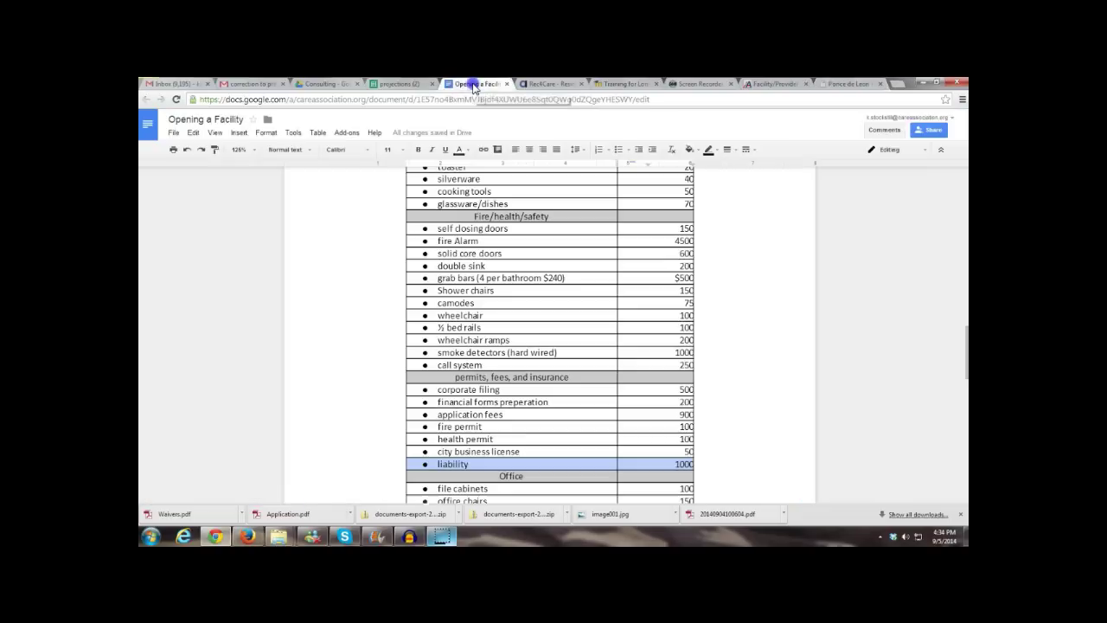
{"action": "left_click", "coordinate": [495, 460]}
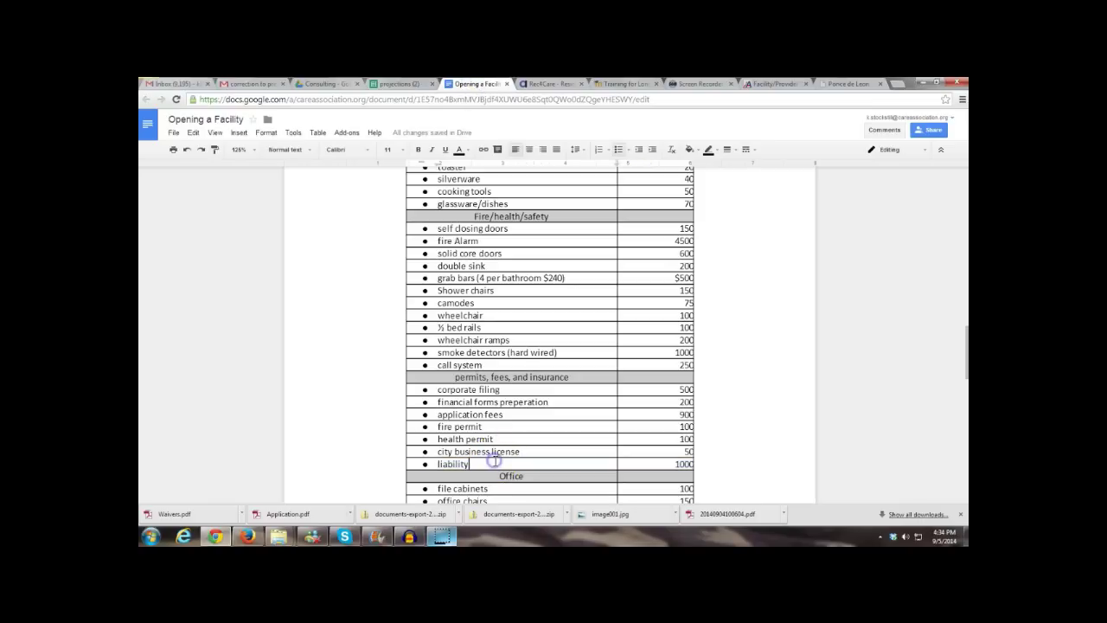
{"action": "scroll", "coordinate": [495, 460], "scroll_direction": "down", "scroll_amount": 1}
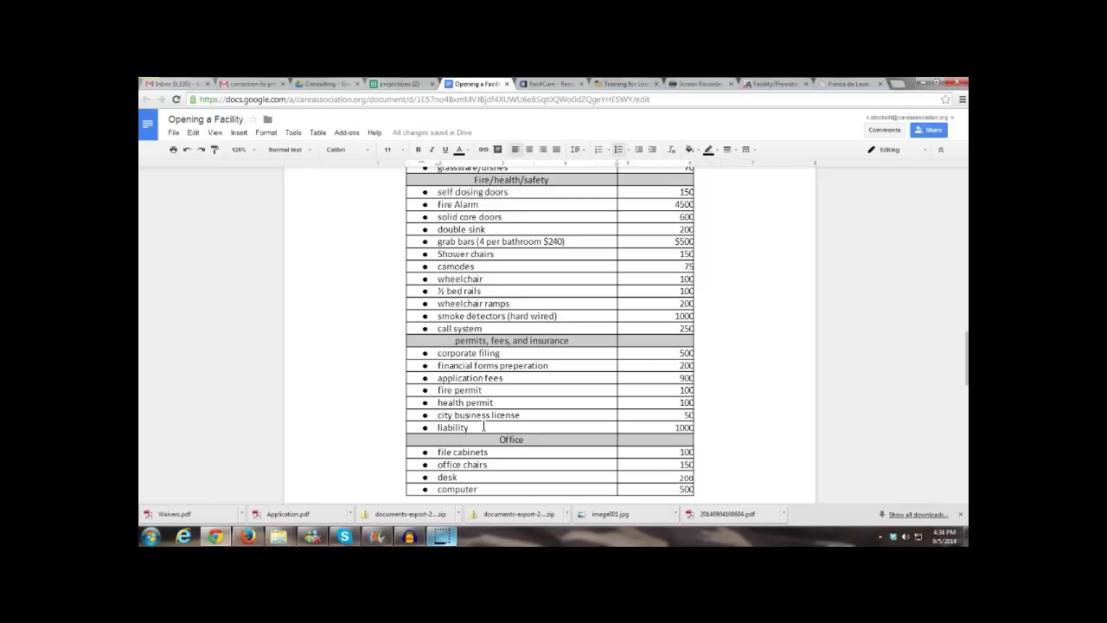
{"action": "triple_click", "coordinate": [493, 439]}
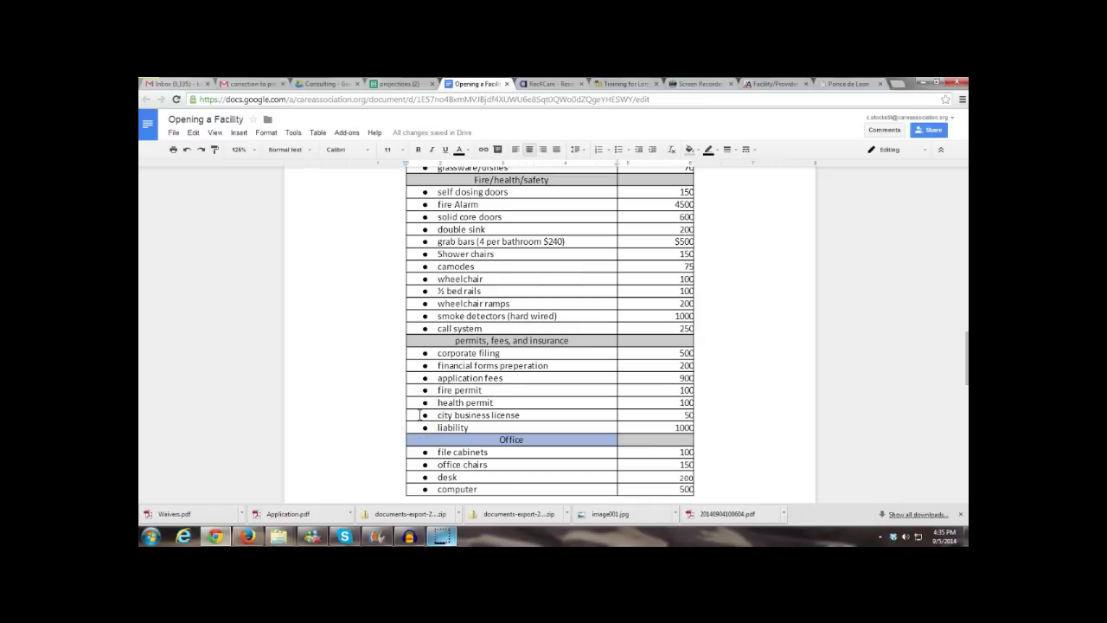
Set the desk row's 200 amount to font size 11 in the cost table
{"action": "scroll", "coordinate": [420, 415], "scroll_direction": "down", "scroll_amount": 2}
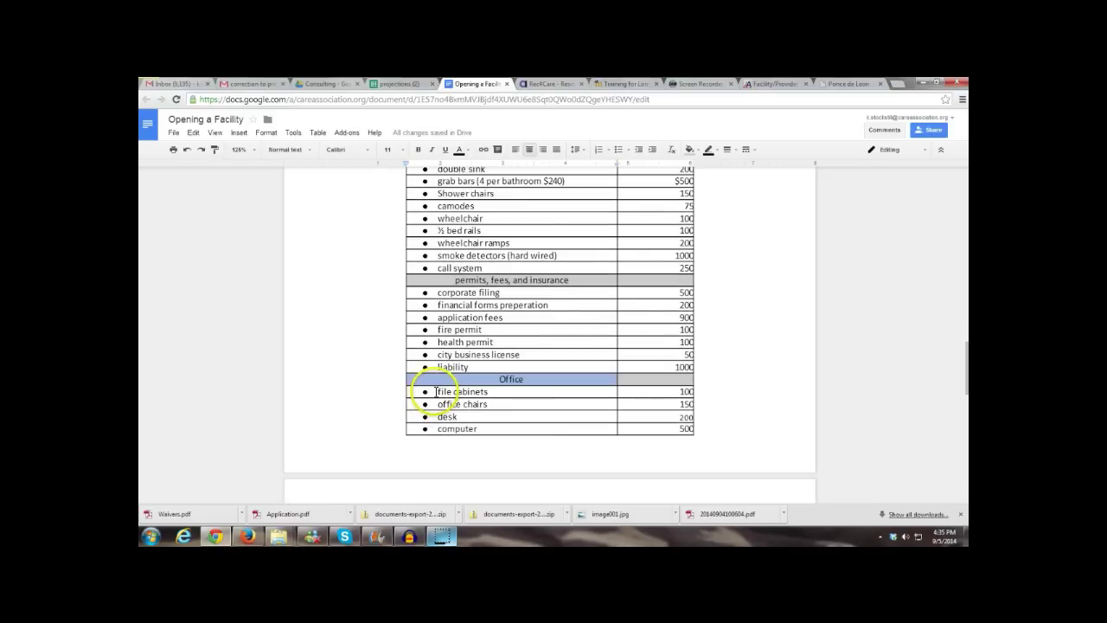
{"action": "left_click", "coordinate": [435, 392]}
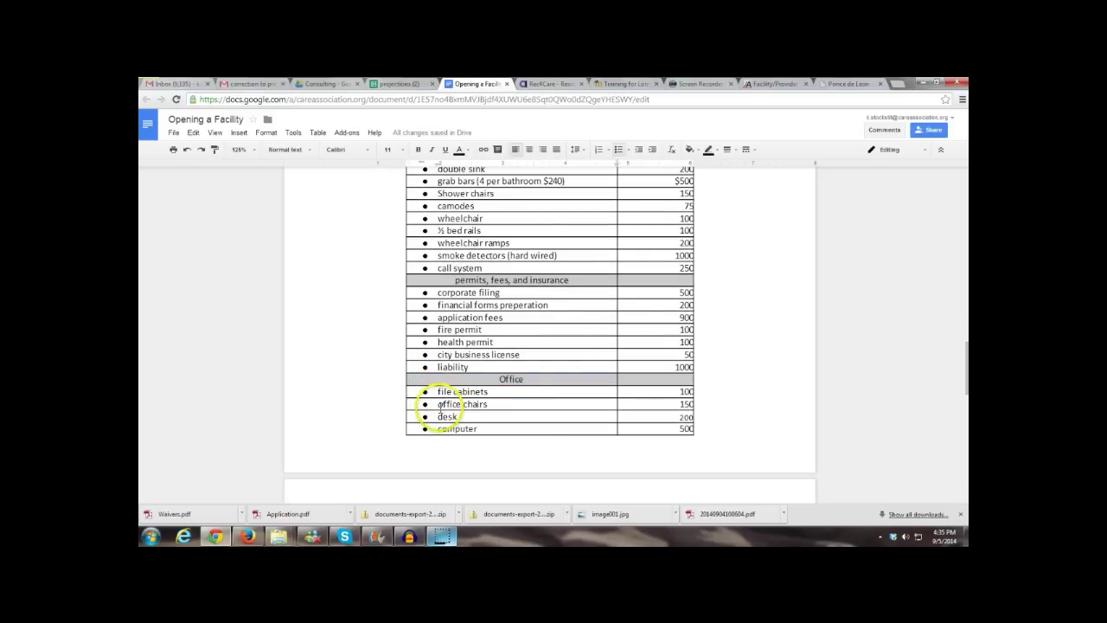
{"action": "scroll", "coordinate": [624, 440], "scroll_direction": "down", "scroll_amount": 3}
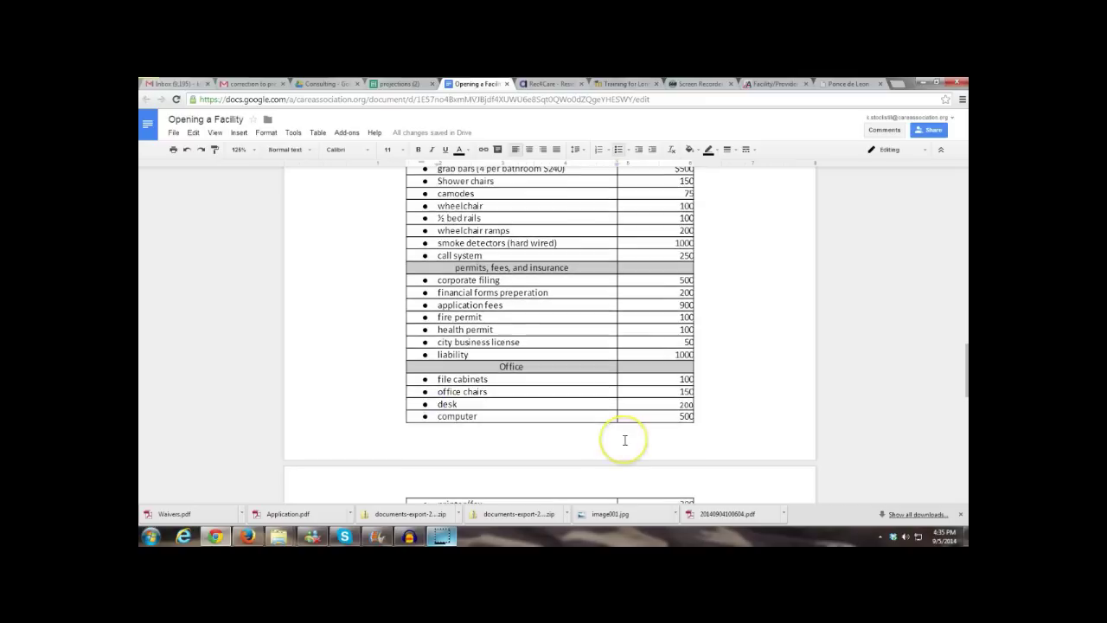
{"action": "scroll", "coordinate": [625, 440], "scroll_direction": "up", "scroll_amount": 2}
{"action": "scroll", "coordinate": [624, 440], "scroll_direction": "up", "scroll_amount": 1}
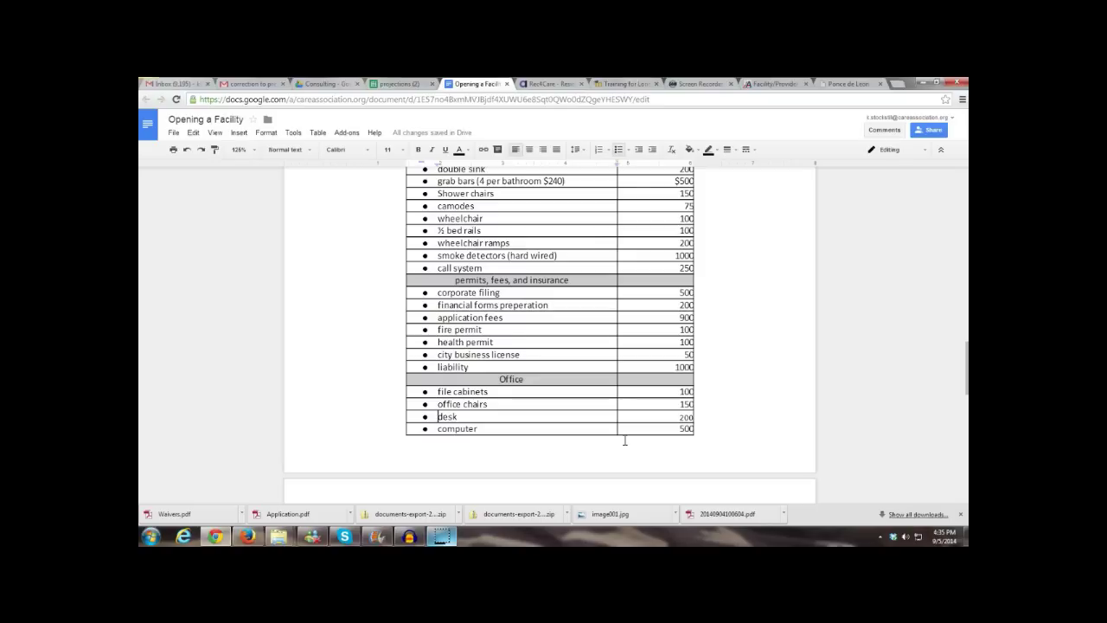
{"action": "left_click", "coordinate": [643, 420]}
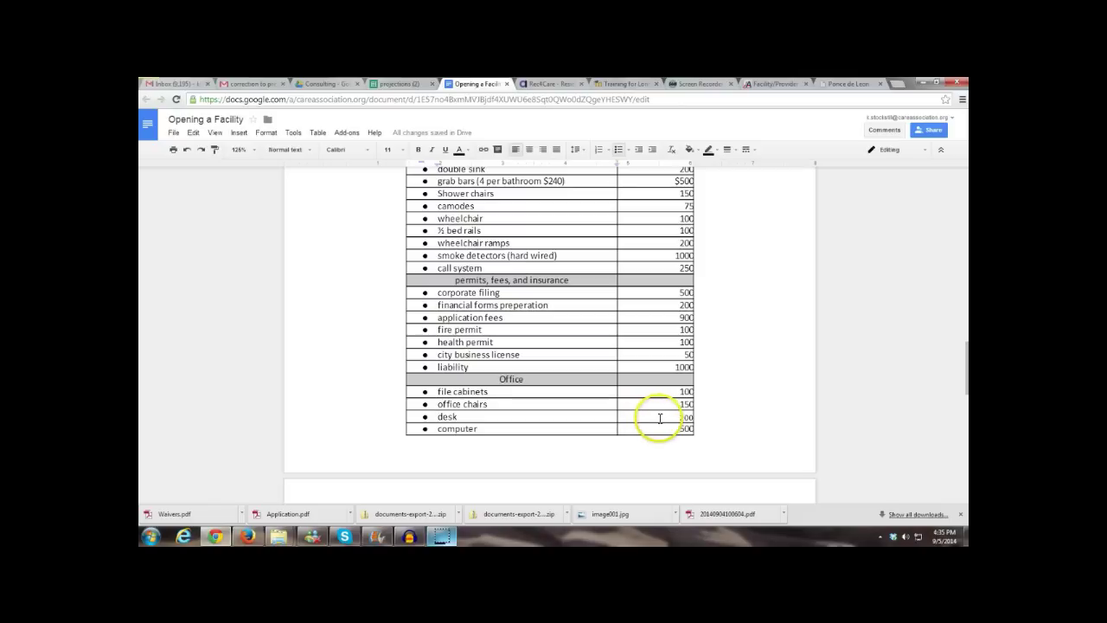
{"action": "left_click", "coordinate": [665, 426]}
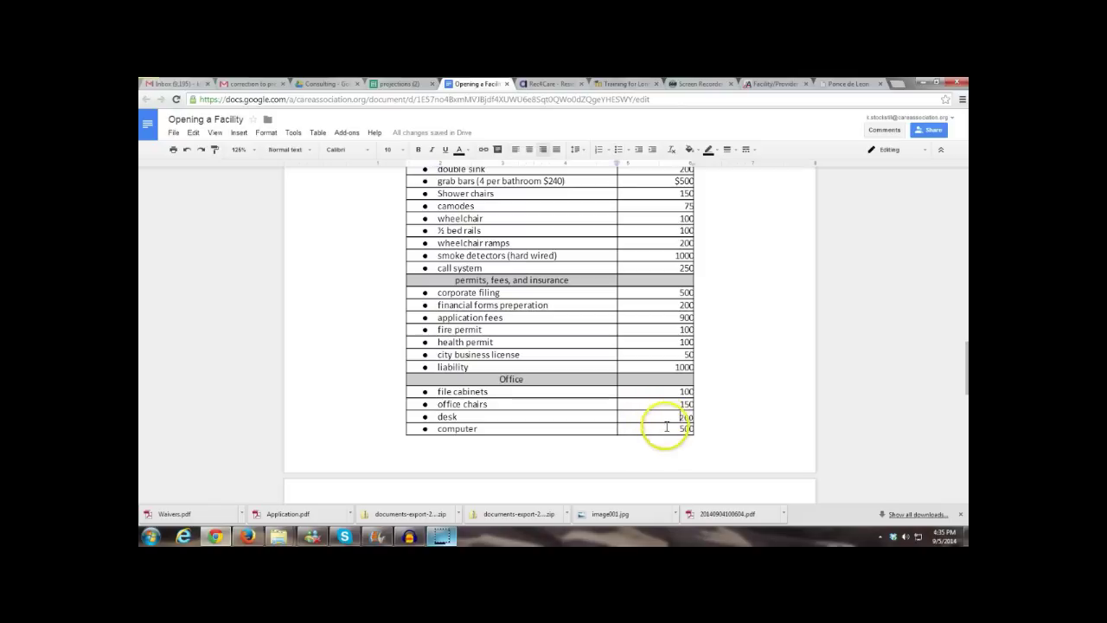
{"action": "left_click_drag", "start_coordinate": [669, 417], "coordinate": [691, 416]}
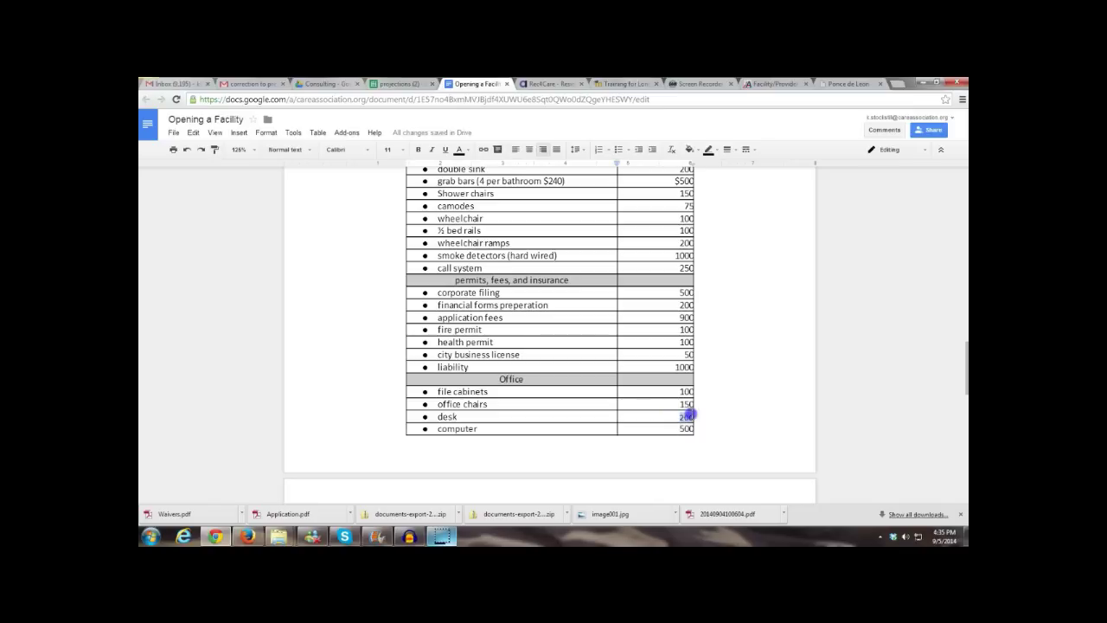
{"action": "left_click", "coordinate": [390, 149]}
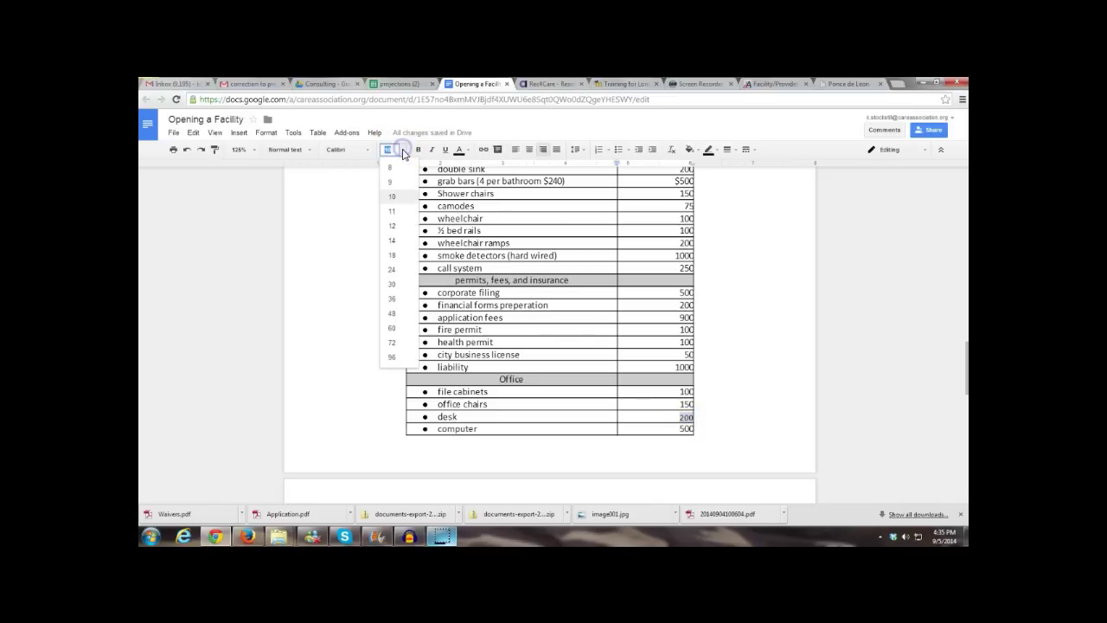
{"action": "left_click", "coordinate": [394, 211]}
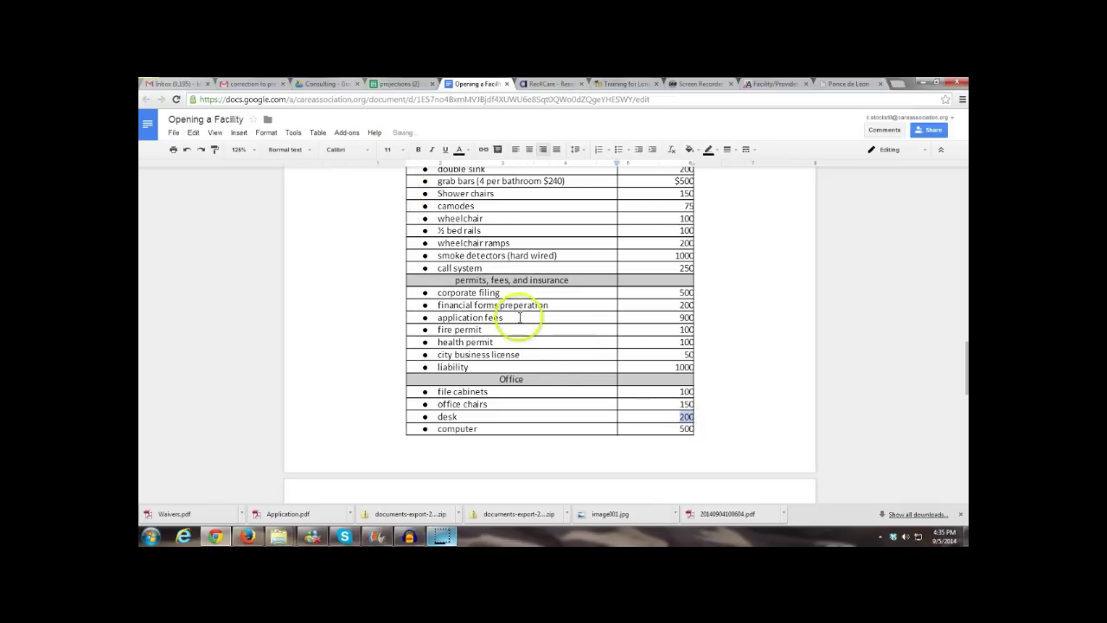
{"action": "left_click", "coordinate": [537, 417]}
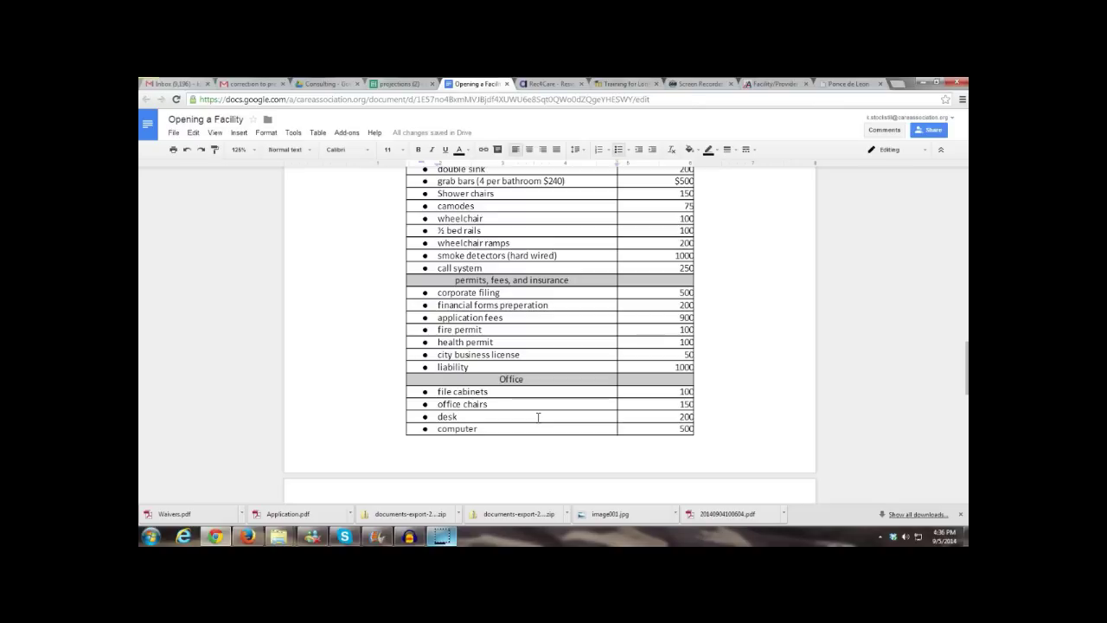
{"action": "scroll", "coordinate": [523, 402], "scroll_direction": "down", "scroll_amount": 5}
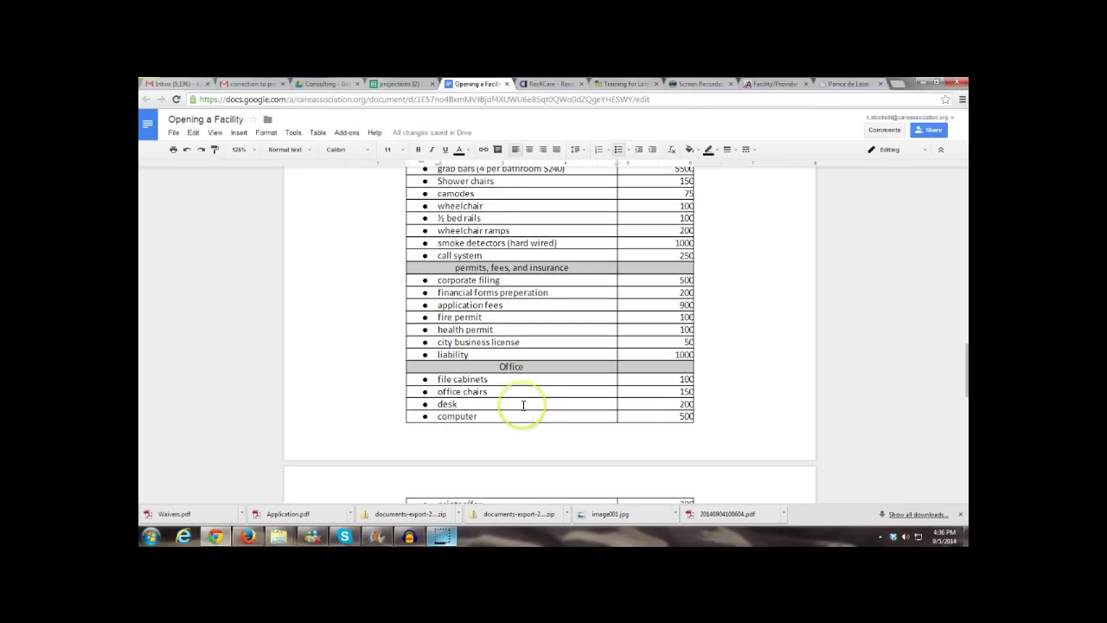
{"action": "left_click", "coordinate": [525, 385]}
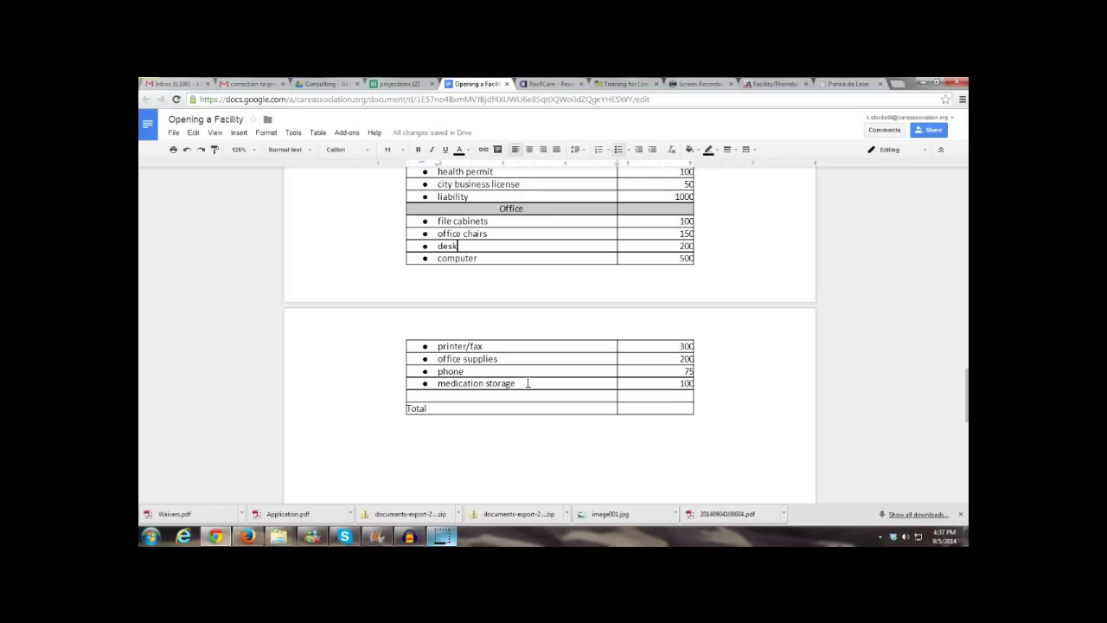
{"action": "left_click", "coordinate": [508, 257]}
{"action": "left_click_drag", "start_coordinate": [537, 384], "coordinate": [686, 388]}
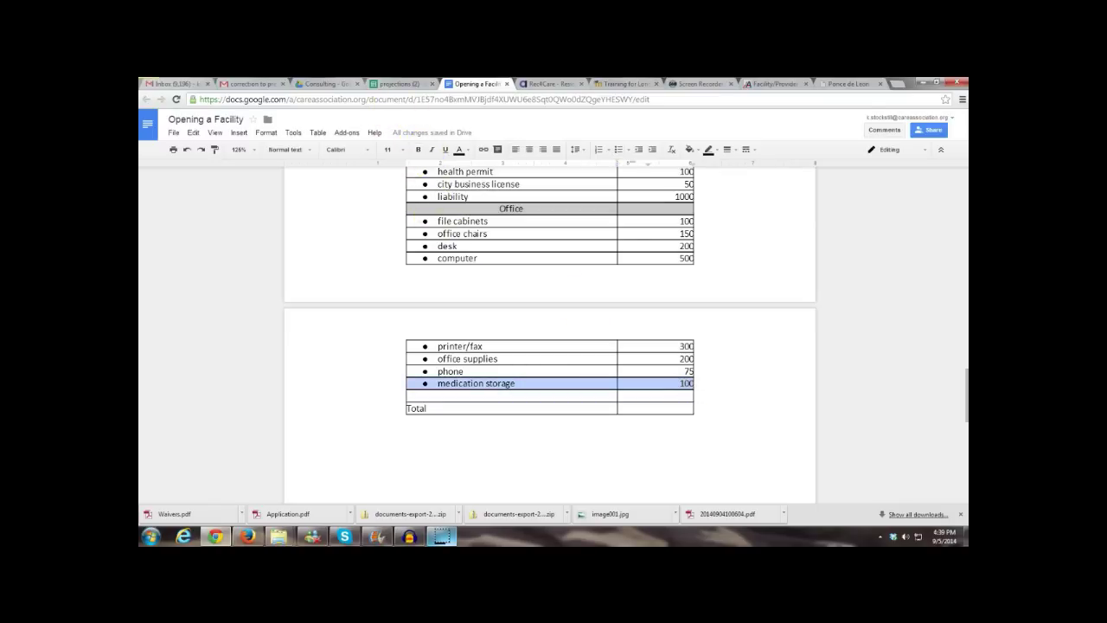
Switch to projections (2) and scroll Sheet2 down to the Office items and the row 80 Total of 22180
{"action": "left_click", "coordinate": [403, 85]}
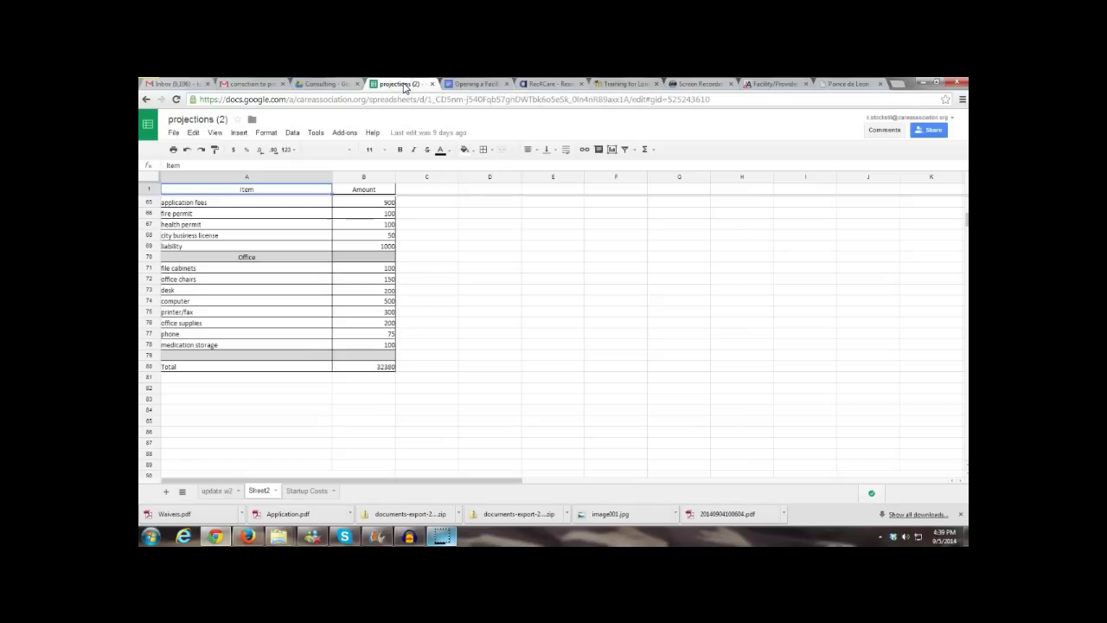
{"action": "scroll", "coordinate": [466, 369], "scroll_direction": "up", "scroll_amount": 5}
{"action": "scroll", "coordinate": [467, 369], "scroll_direction": "up", "scroll_amount": 2}
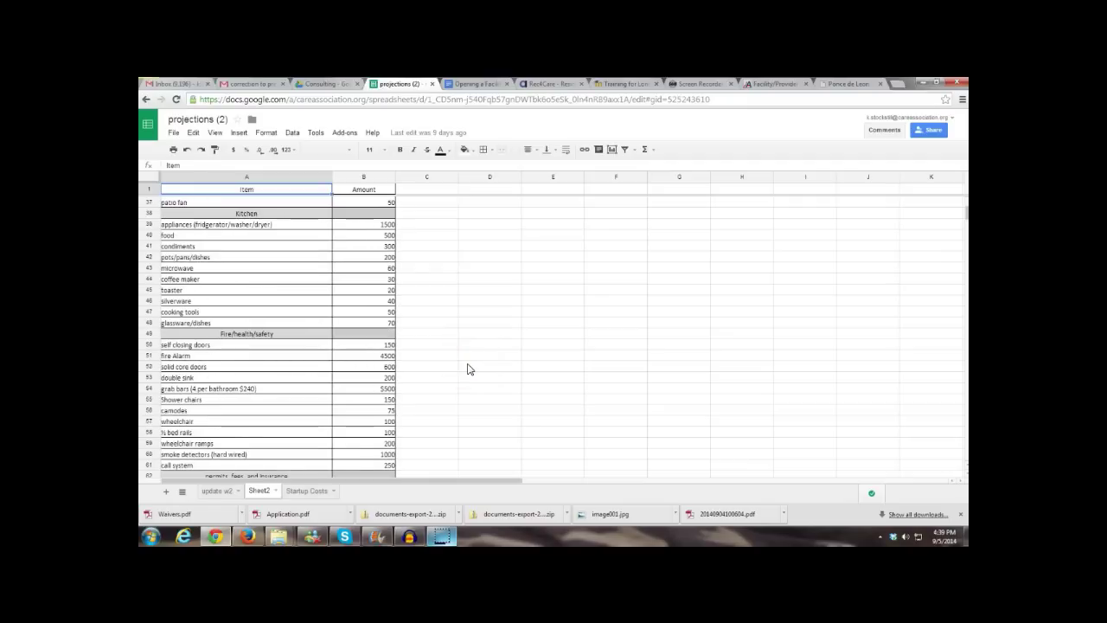
{"action": "scroll", "coordinate": [466, 369], "scroll_direction": "up", "scroll_amount": 2}
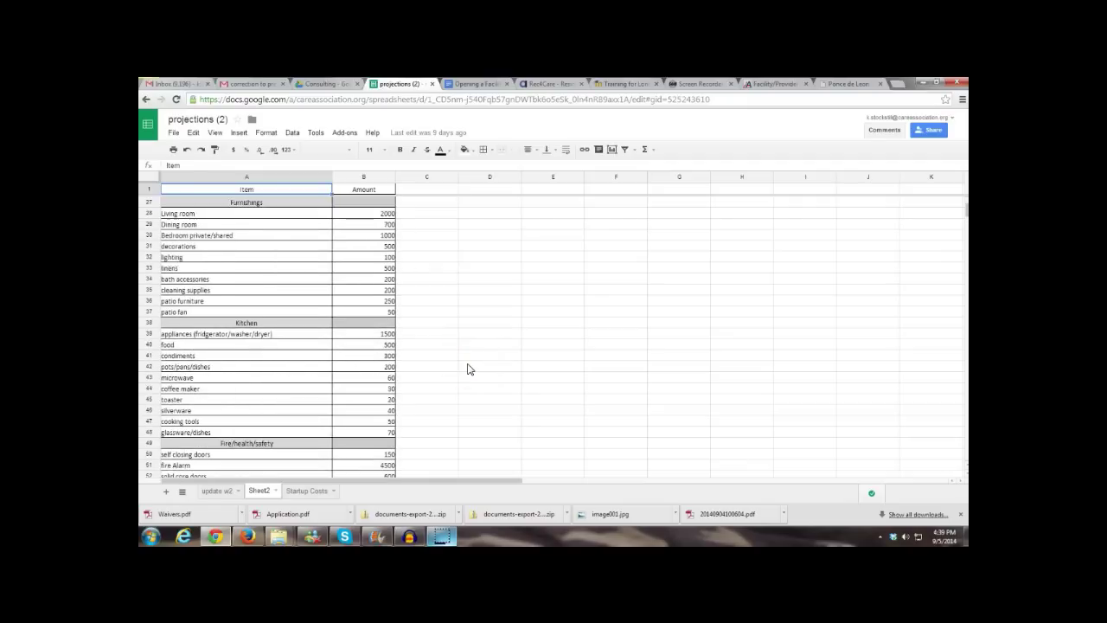
{"action": "scroll", "coordinate": [467, 368], "scroll_direction": "down", "scroll_amount": 3}
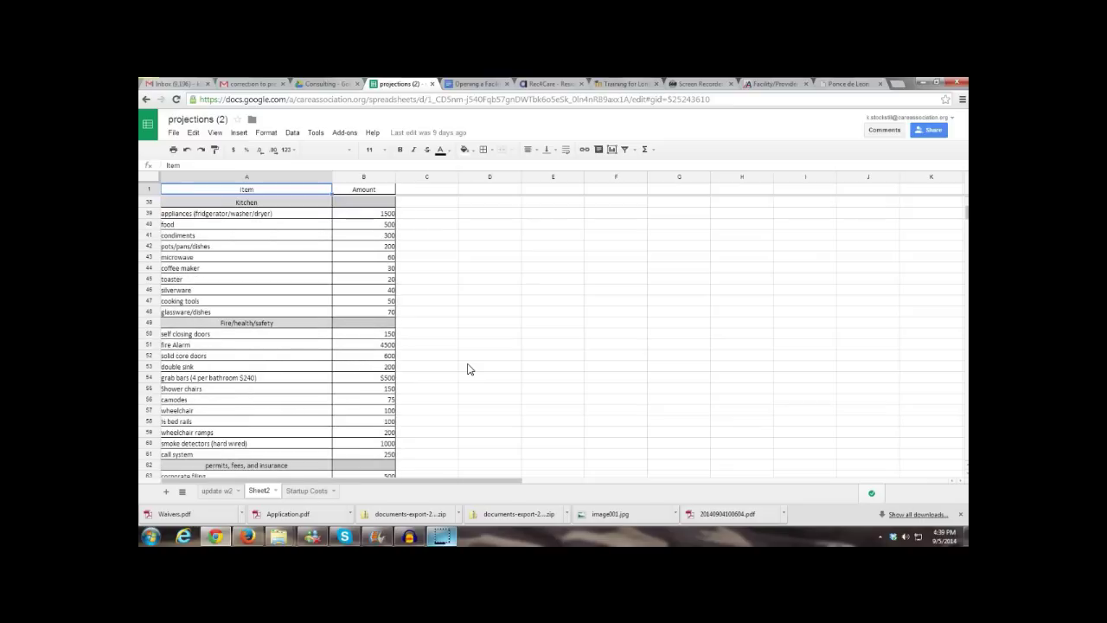
{"action": "scroll", "coordinate": [467, 368], "scroll_direction": "down", "scroll_amount": 1}
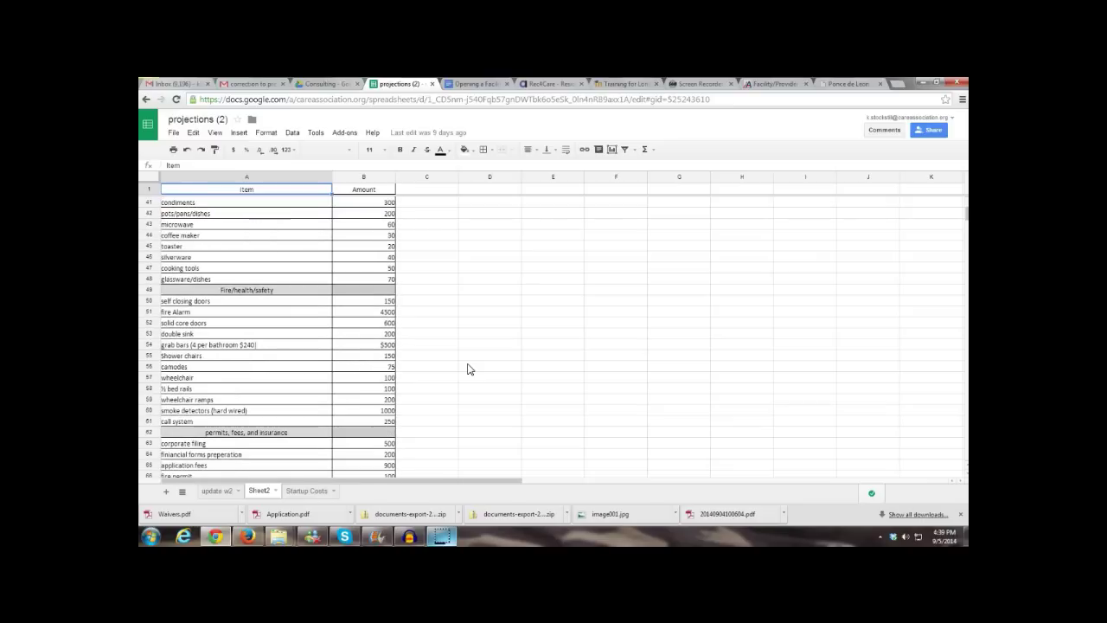
{"action": "scroll", "coordinate": [466, 368], "scroll_direction": "down", "scroll_amount": 2}
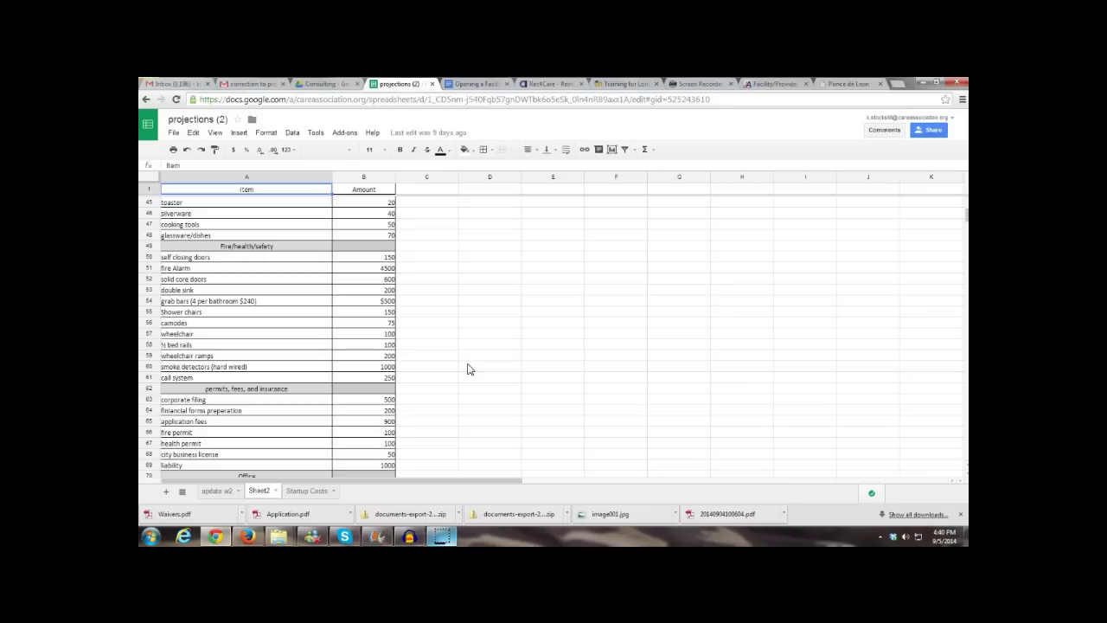
{"action": "scroll", "coordinate": [467, 369], "scroll_direction": "down", "scroll_amount": 1}
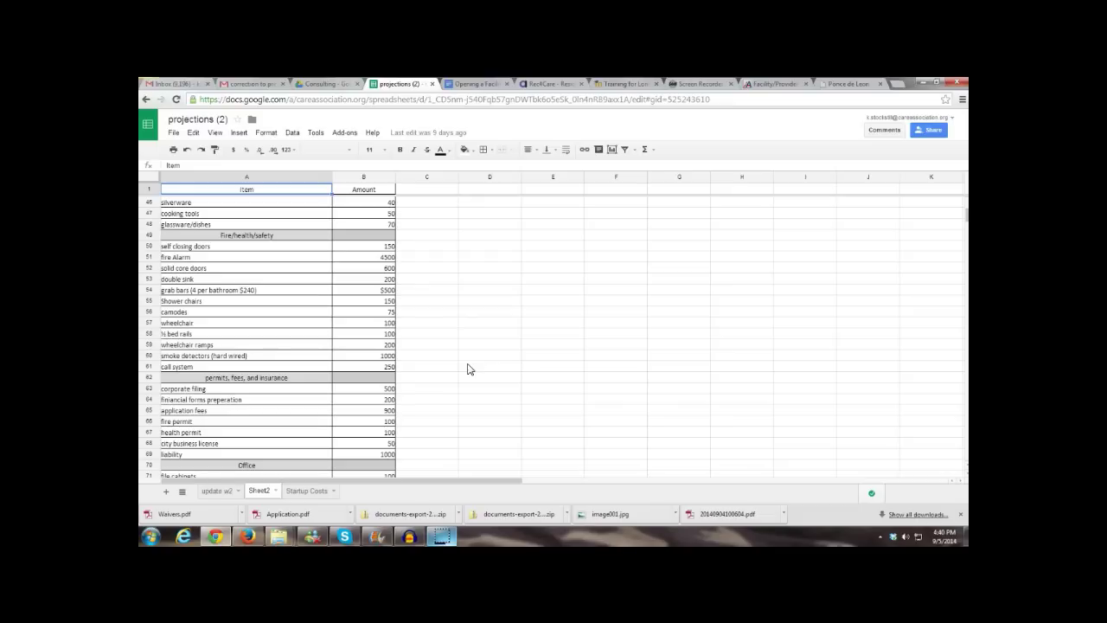
{"action": "scroll", "coordinate": [467, 369], "scroll_direction": "down", "scroll_amount": 1}
{"action": "scroll", "coordinate": [467, 369], "scroll_direction": "down", "scroll_amount": 5}
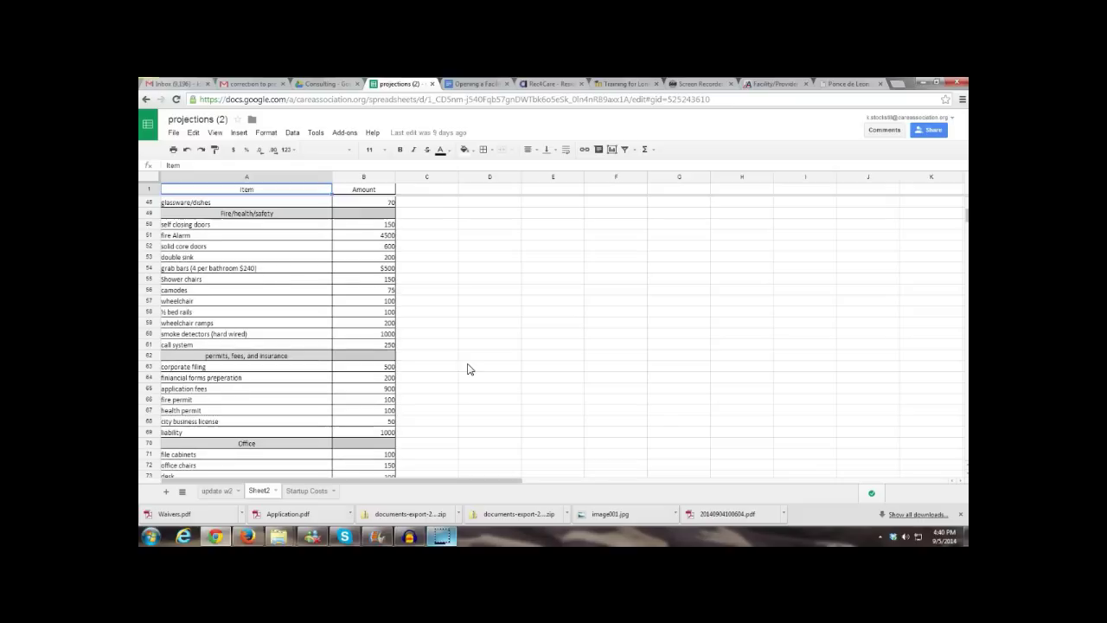
{"action": "scroll", "coordinate": [467, 369], "scroll_direction": "down", "scroll_amount": 6}
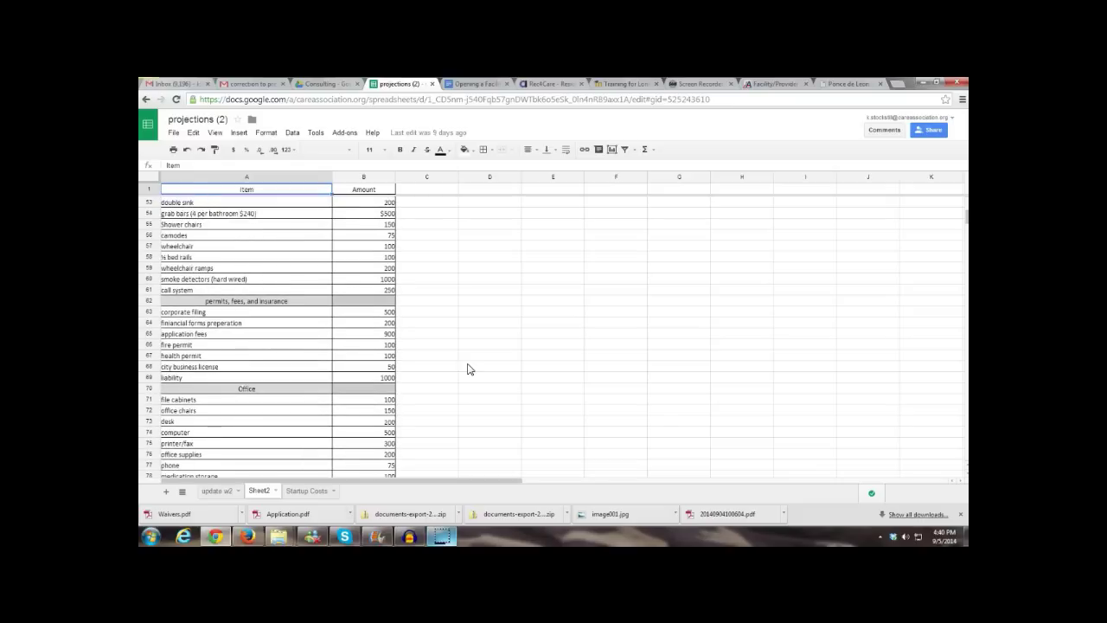
{"action": "scroll", "coordinate": [432, 397], "scroll_direction": "down", "scroll_amount": 1}
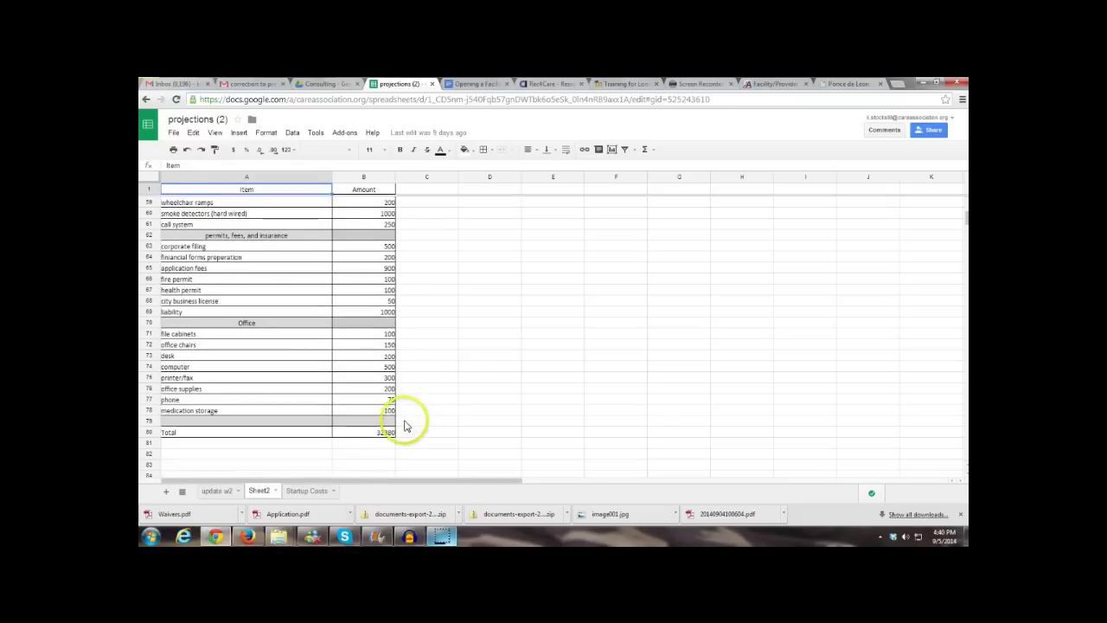
Check the Total's SUM formula, then change desk to 100 and see the Total update
{"action": "left_click", "coordinate": [371, 432]}
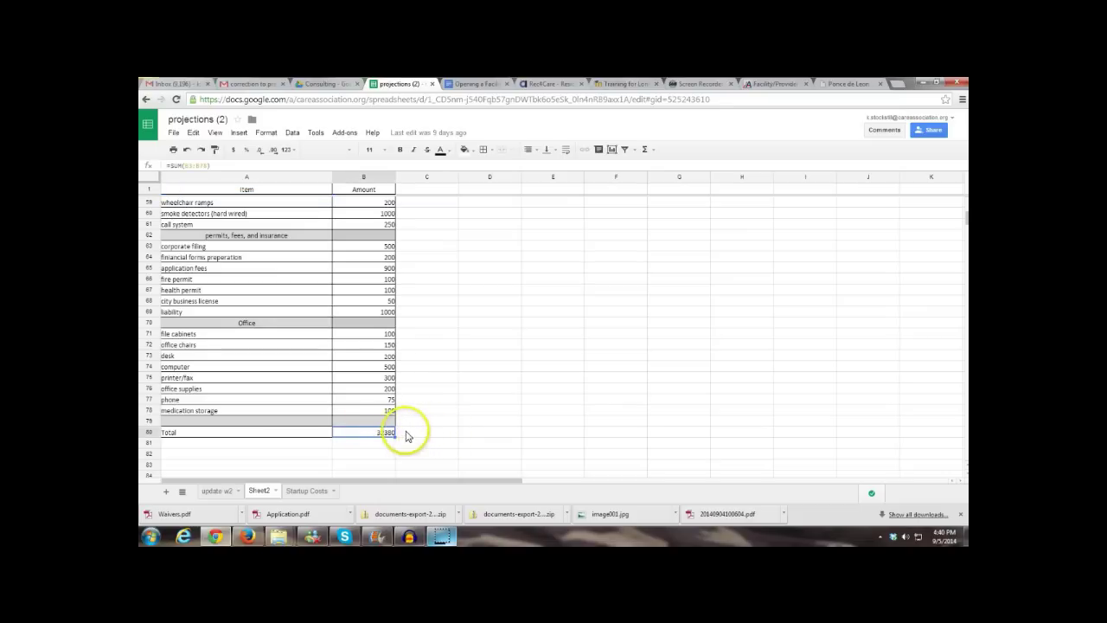
{"action": "left_click", "coordinate": [412, 434]}
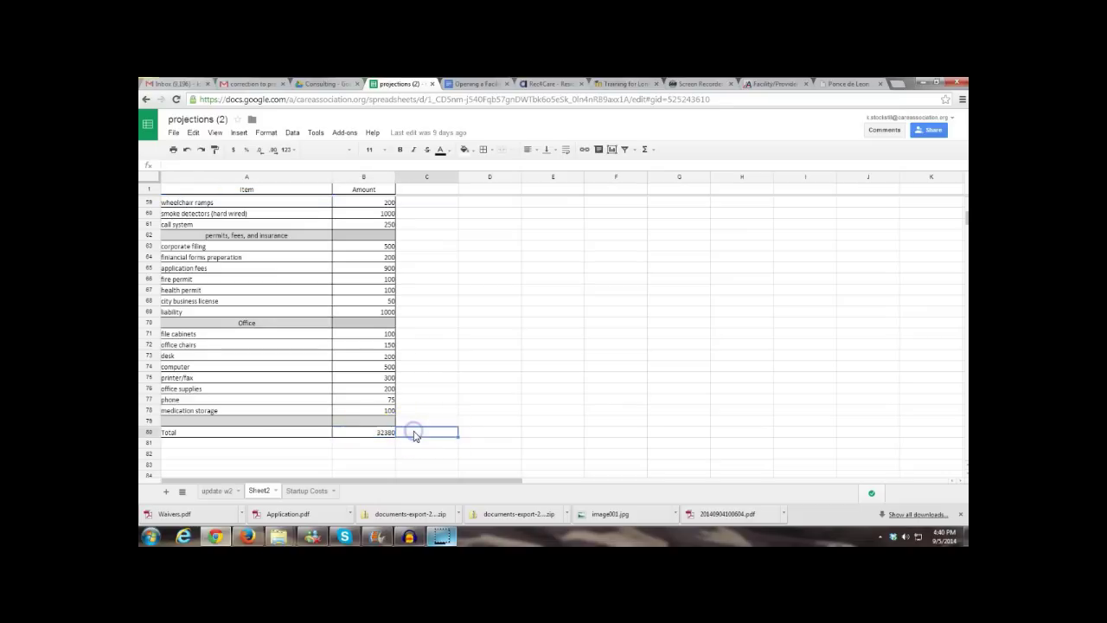
{"action": "left_click", "coordinate": [389, 356]}
{"action": "type", "text": "10"}
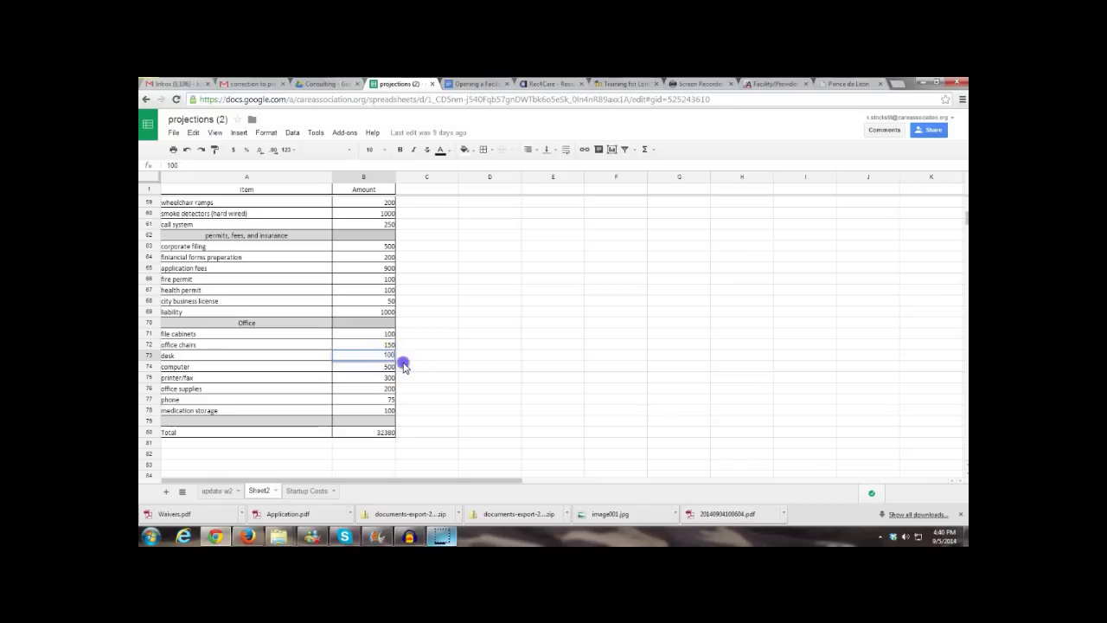
{"action": "left_click", "coordinate": [403, 367]}
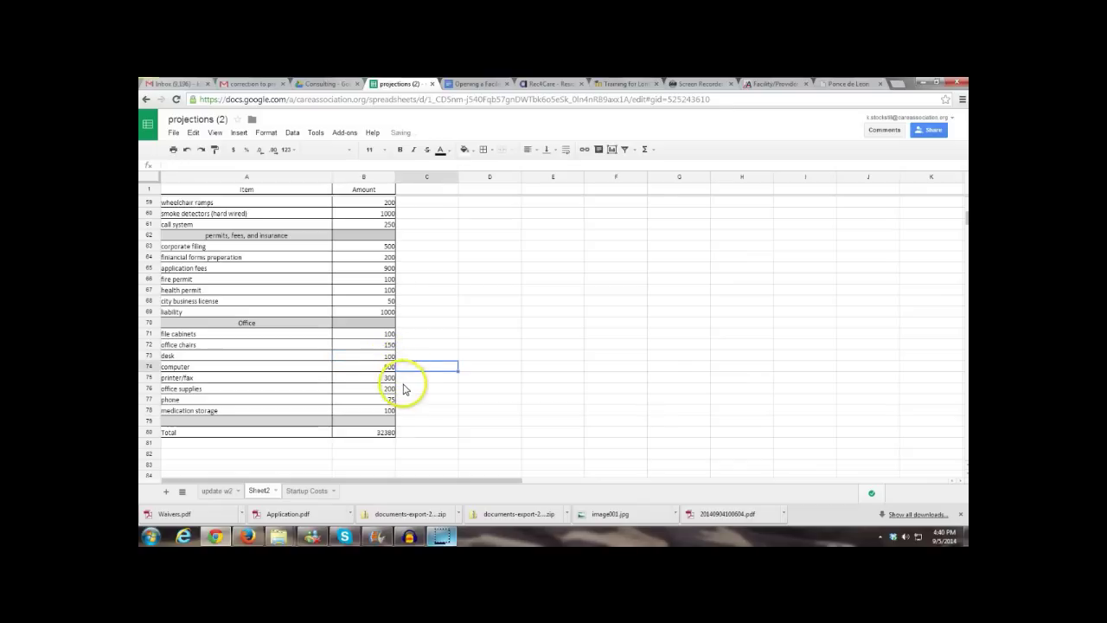
{"action": "left_click", "coordinate": [377, 436]}
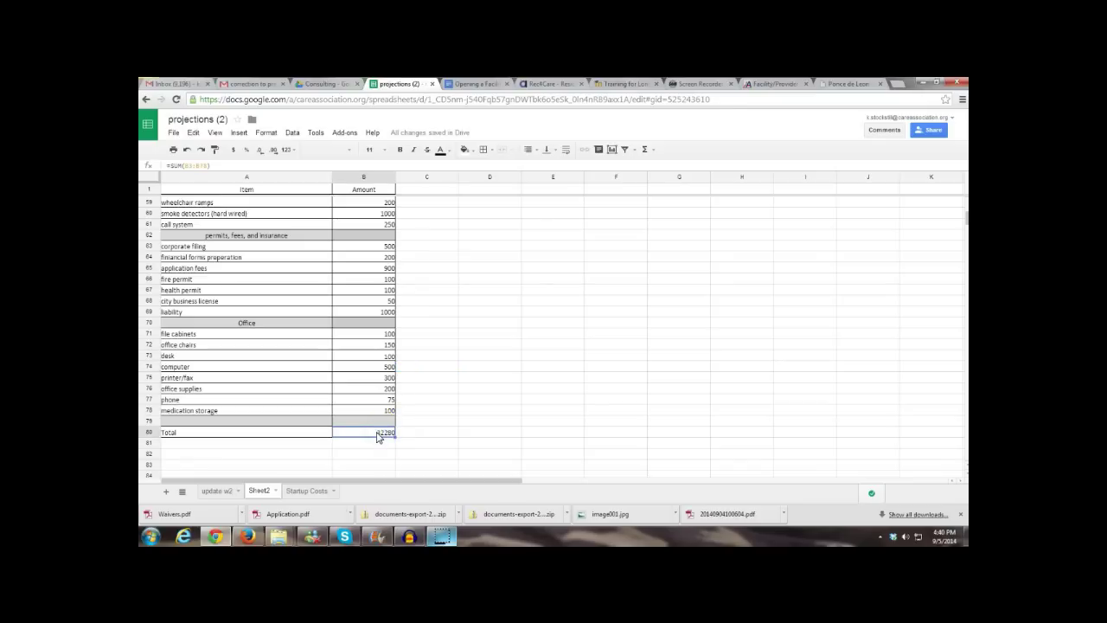
Restore the desk amount to 200 and confirm the Total returns to 32380
{"action": "left_click", "coordinate": [381, 355]}
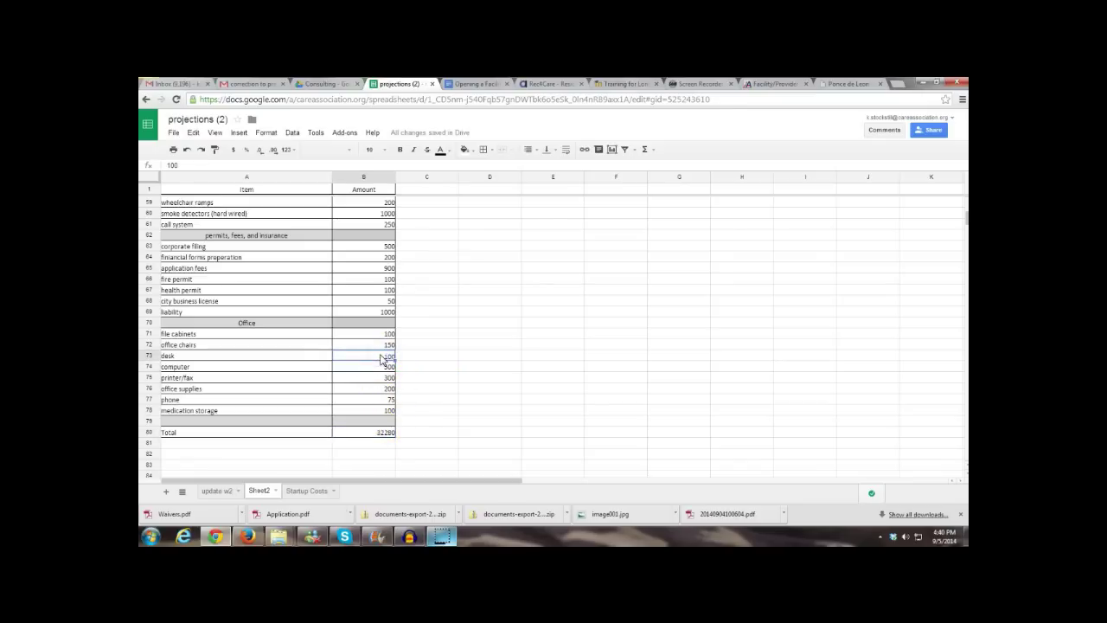
{"action": "type", "text": "20"}
{"action": "left_click", "coordinate": [421, 387]}
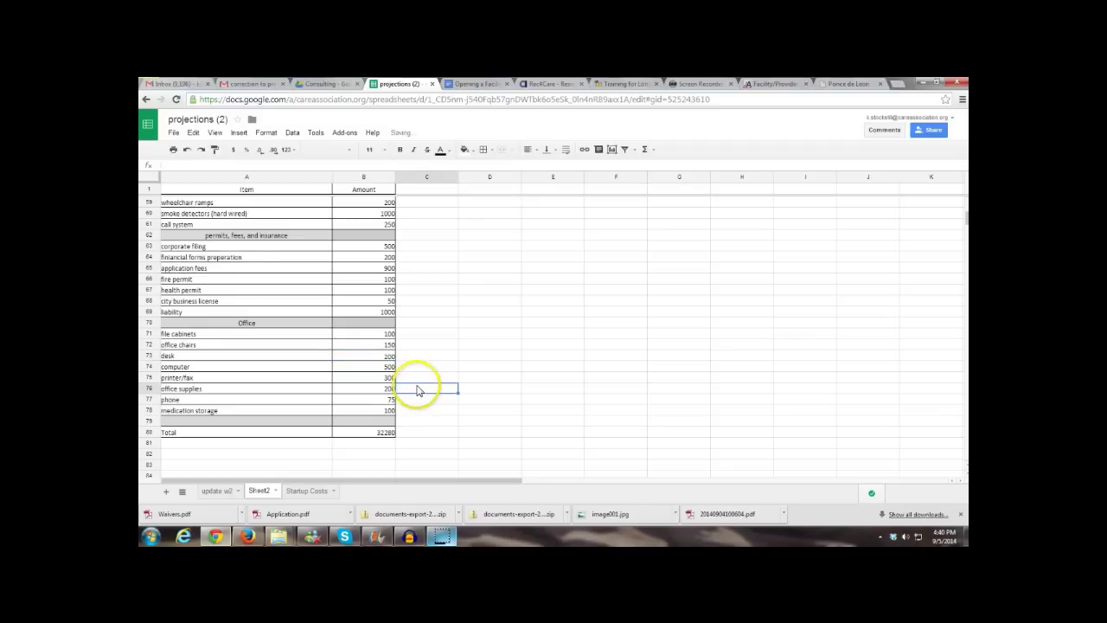
{"action": "scroll", "coordinate": [391, 432], "scroll_direction": "up", "scroll_amount": 2}
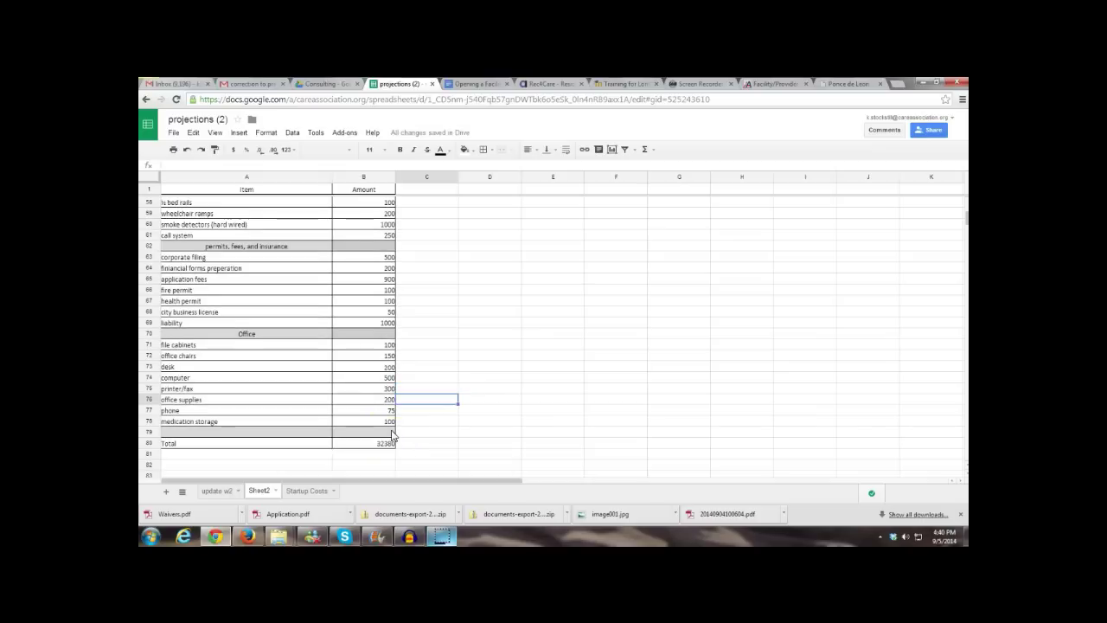
{"action": "scroll", "coordinate": [390, 433], "scroll_direction": "up", "scroll_amount": 5}
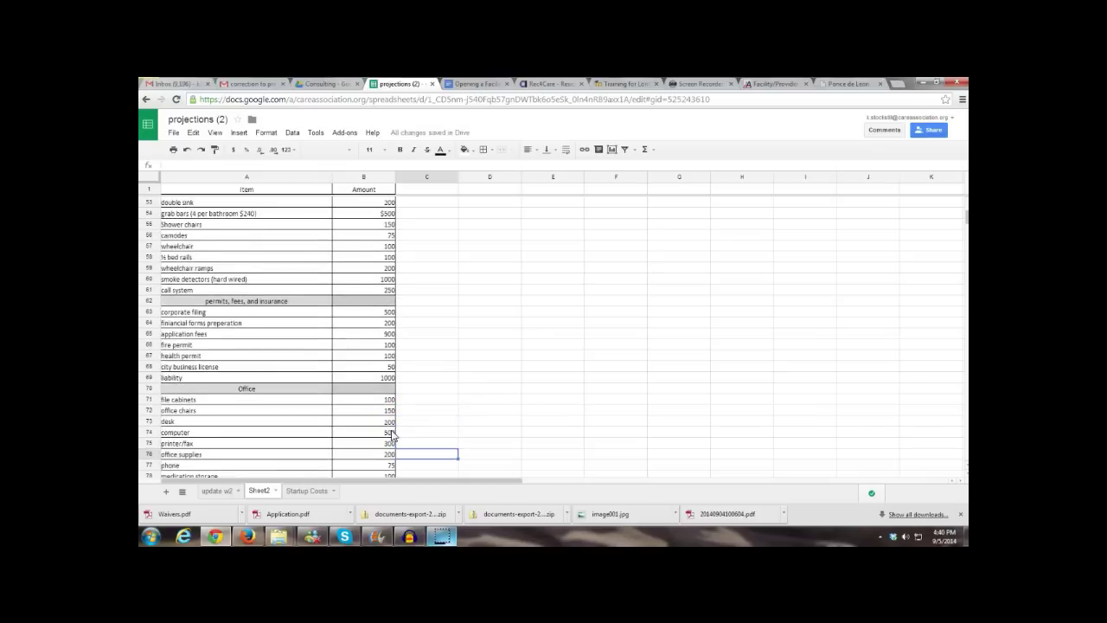
{"action": "scroll", "coordinate": [390, 432], "scroll_direction": "down", "scroll_amount": 8}
{"action": "left_click", "coordinate": [369, 389]}
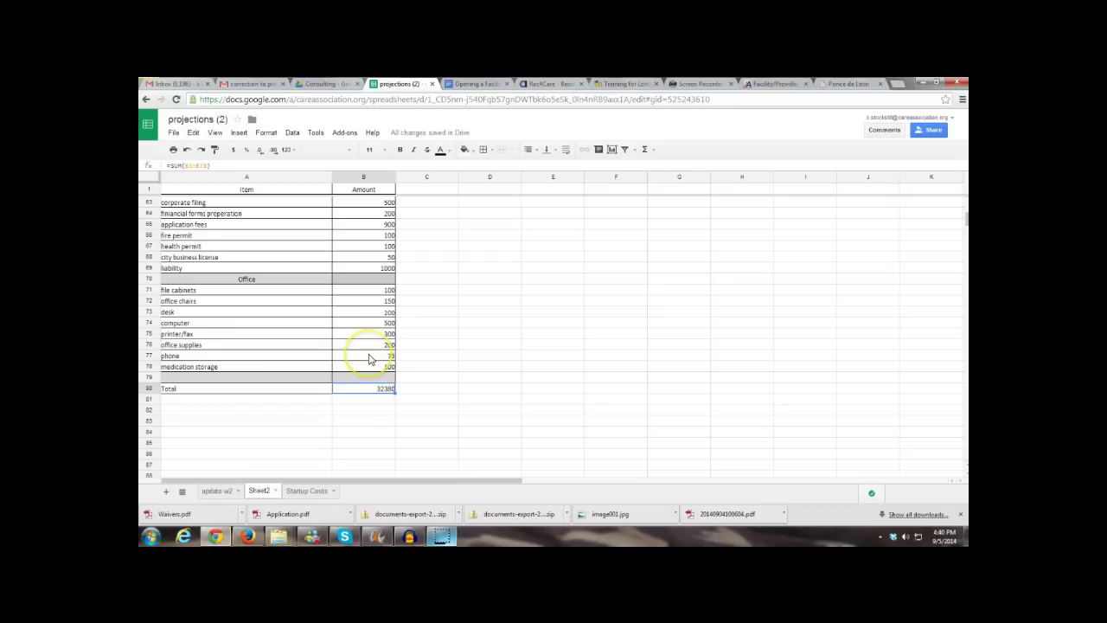
Test the double sink amount at 0, then set it back to 200
{"action": "scroll", "coordinate": [367, 360], "scroll_direction": "up", "scroll_amount": 1}
{"action": "scroll", "coordinate": [366, 358], "scroll_direction": "up", "scroll_amount": 5}
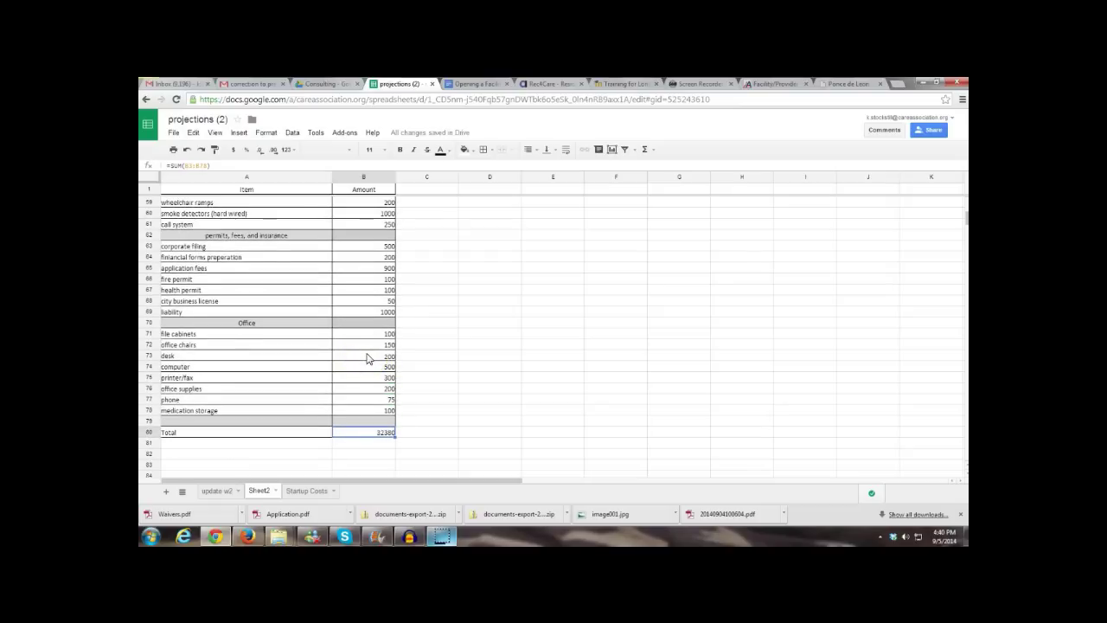
{"action": "left_click", "coordinate": [366, 292]}
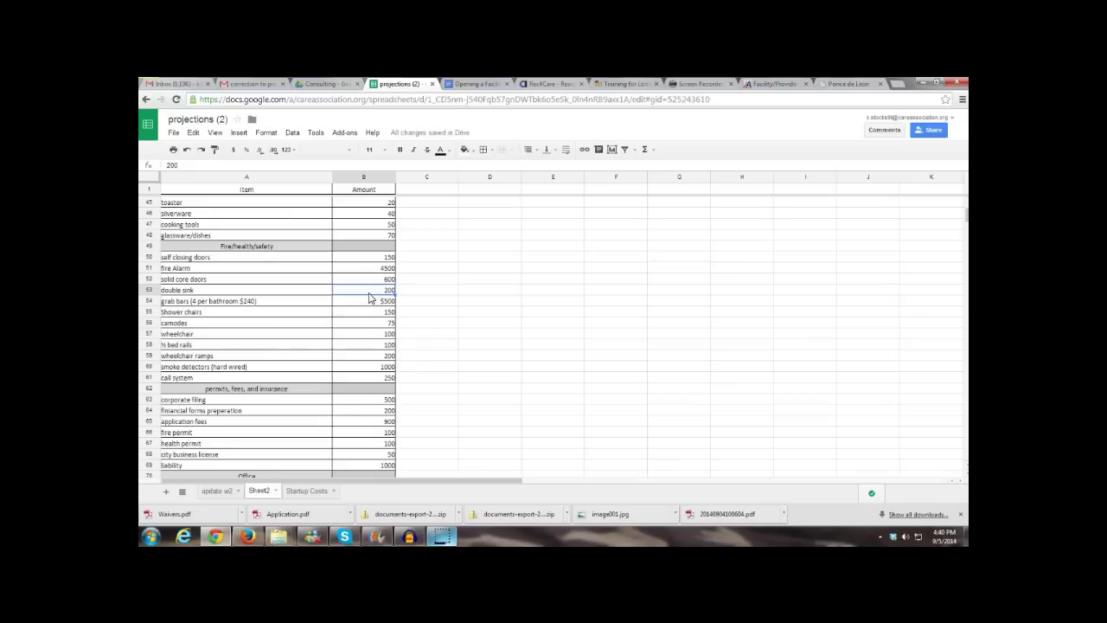
{"action": "type", "text": "0"}
{"action": "left_click", "coordinate": [420, 309]}
{"action": "scroll", "coordinate": [415, 358], "scroll_direction": "down", "scroll_amount": 9}
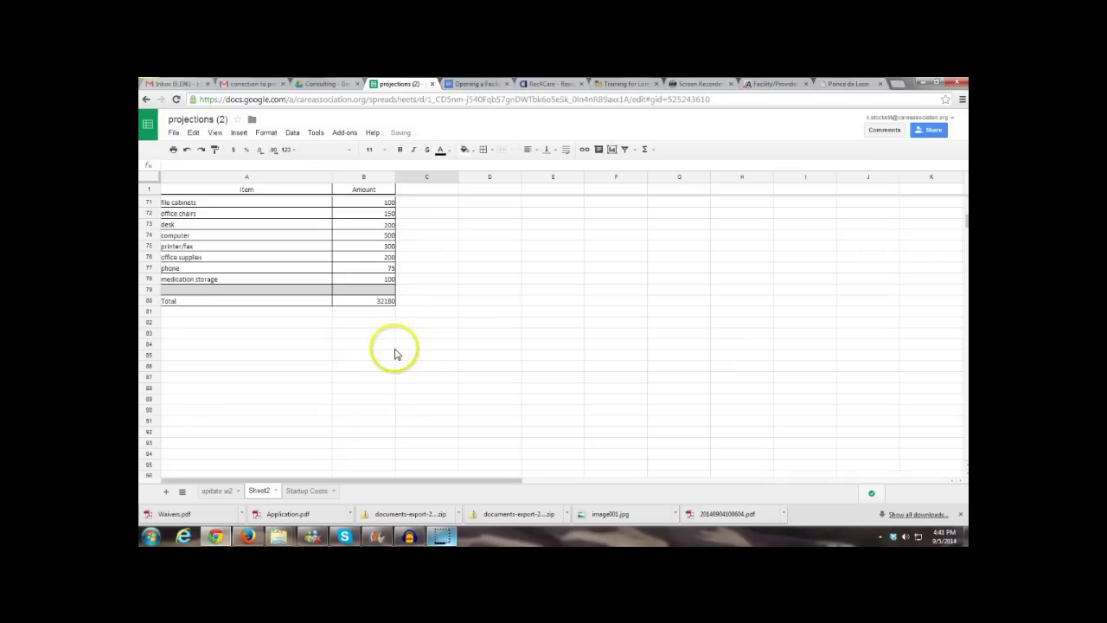
{"action": "scroll", "coordinate": [395, 351], "scroll_direction": "up", "scroll_amount": 7}
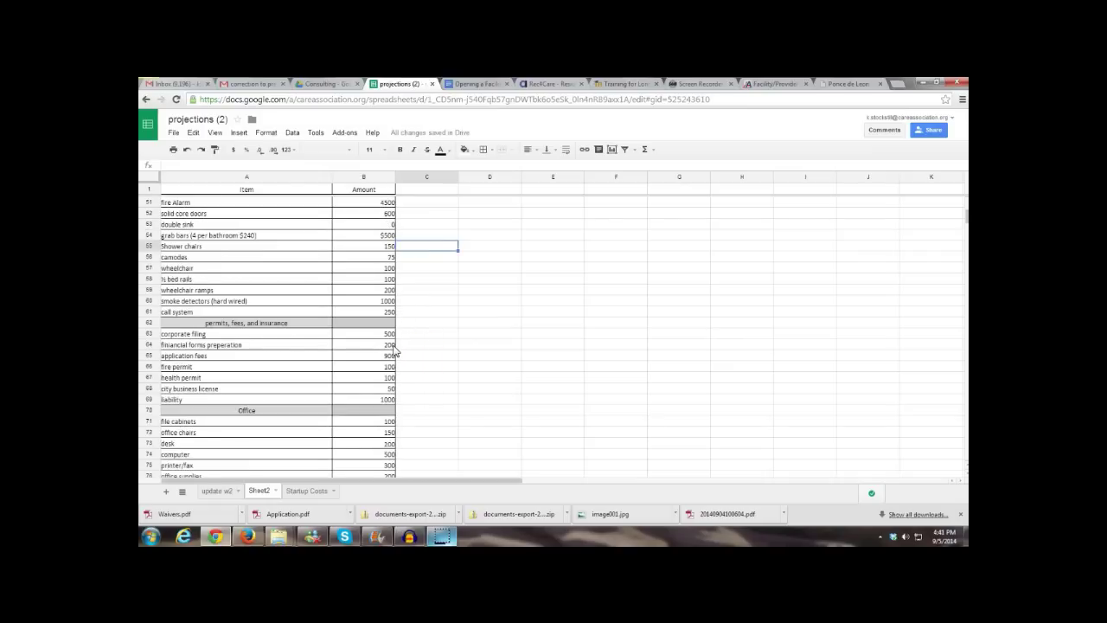
{"action": "scroll", "coordinate": [389, 337], "scroll_direction": "up", "scroll_amount": 2}
{"action": "left_click", "coordinate": [378, 280]}
{"action": "type", "text": "20"}
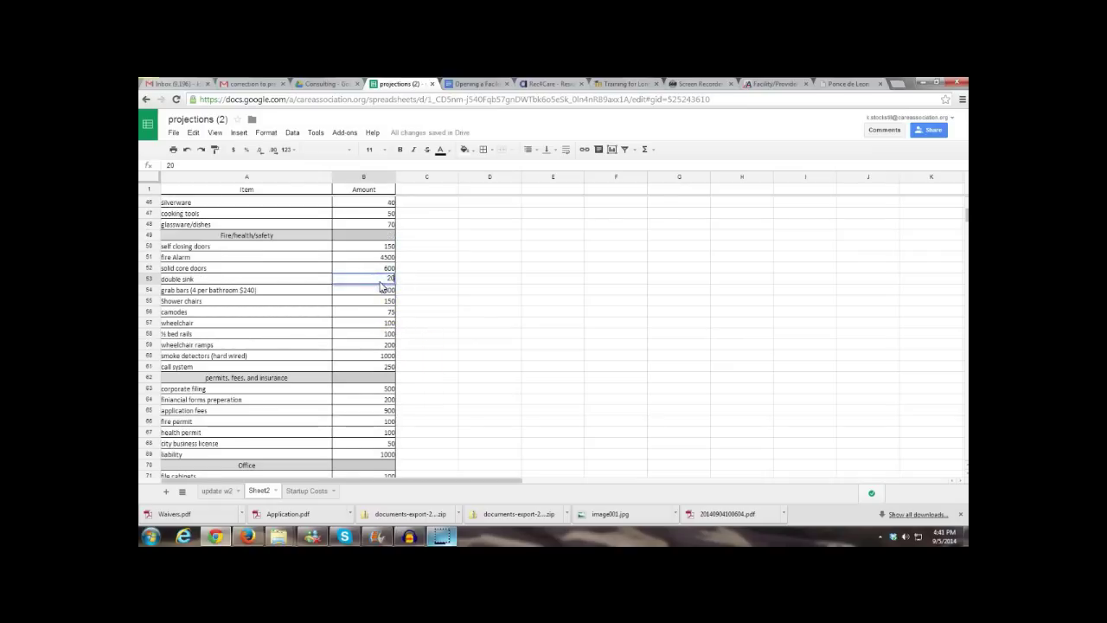
{"action": "type", "text": "0"}
{"action": "left_click", "coordinate": [484, 303]}
Change the file cabinets amount to 0 and the office chairs amount to 10
{"action": "scroll", "coordinate": [428, 380], "scroll_direction": "down", "scroll_amount": 6}
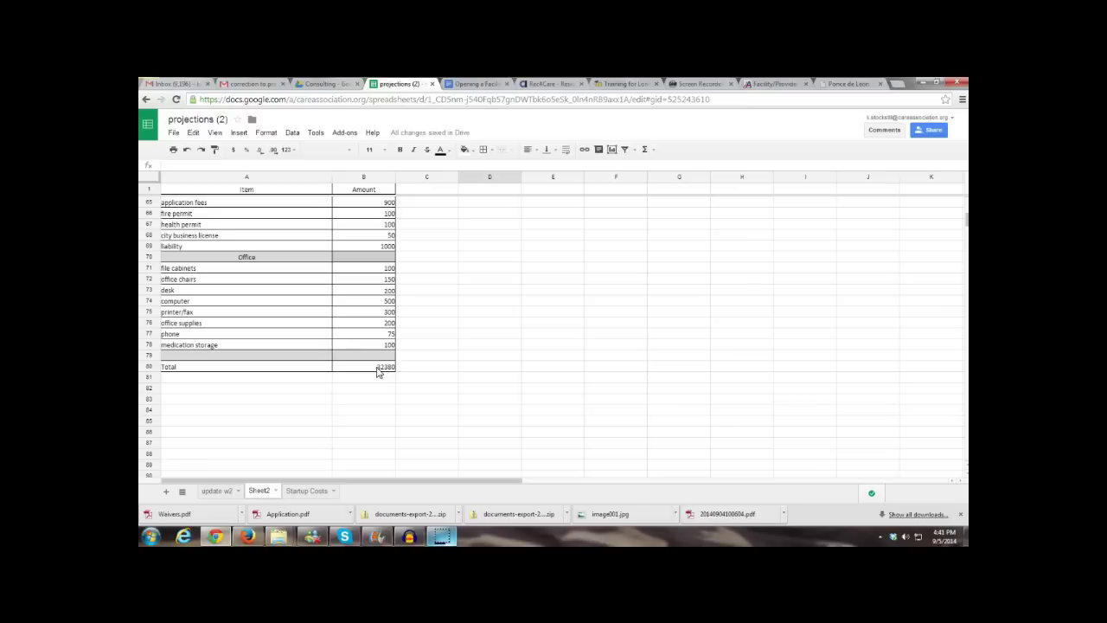
{"action": "scroll", "coordinate": [377, 372], "scroll_direction": "up", "scroll_amount": 3}
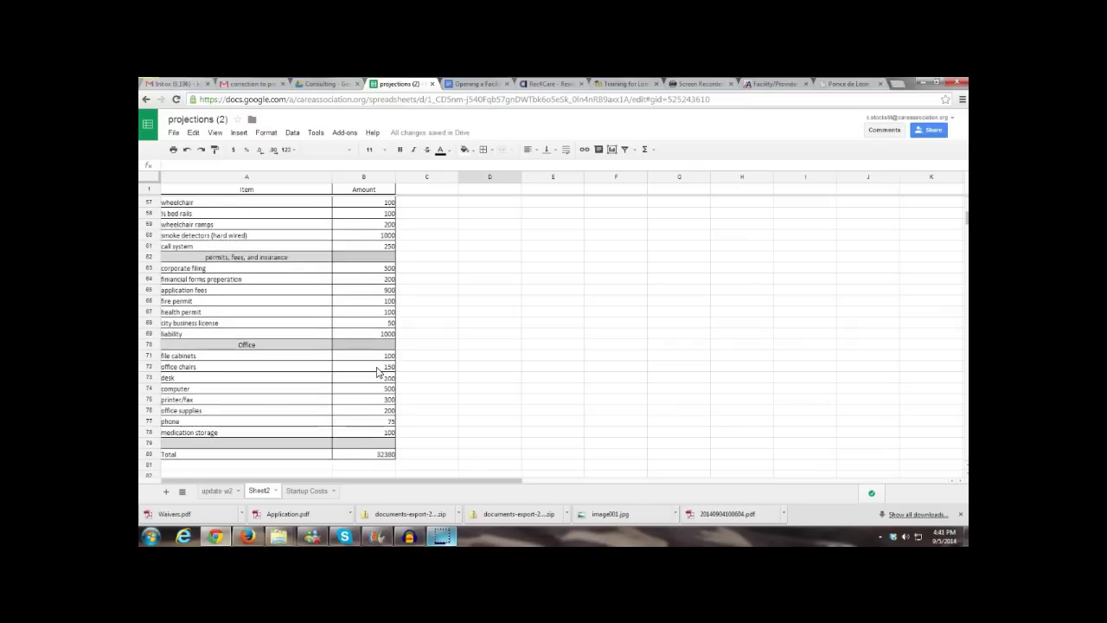
{"action": "scroll", "coordinate": [377, 372], "scroll_direction": "up", "scroll_amount": 4}
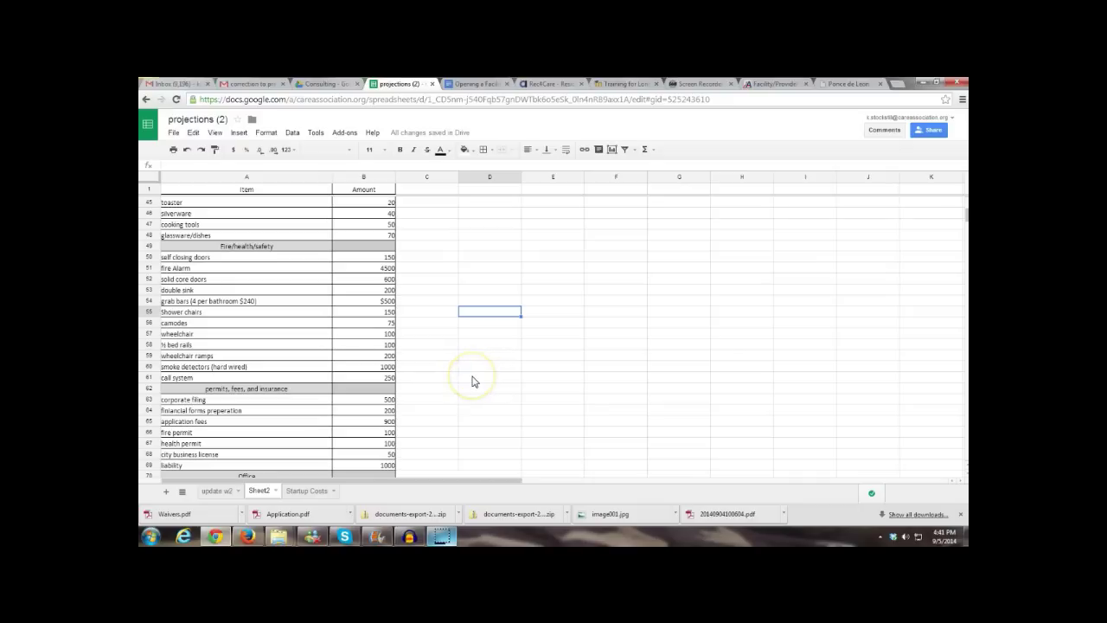
{"action": "scroll", "coordinate": [474, 381], "scroll_direction": "down", "scroll_amount": 6}
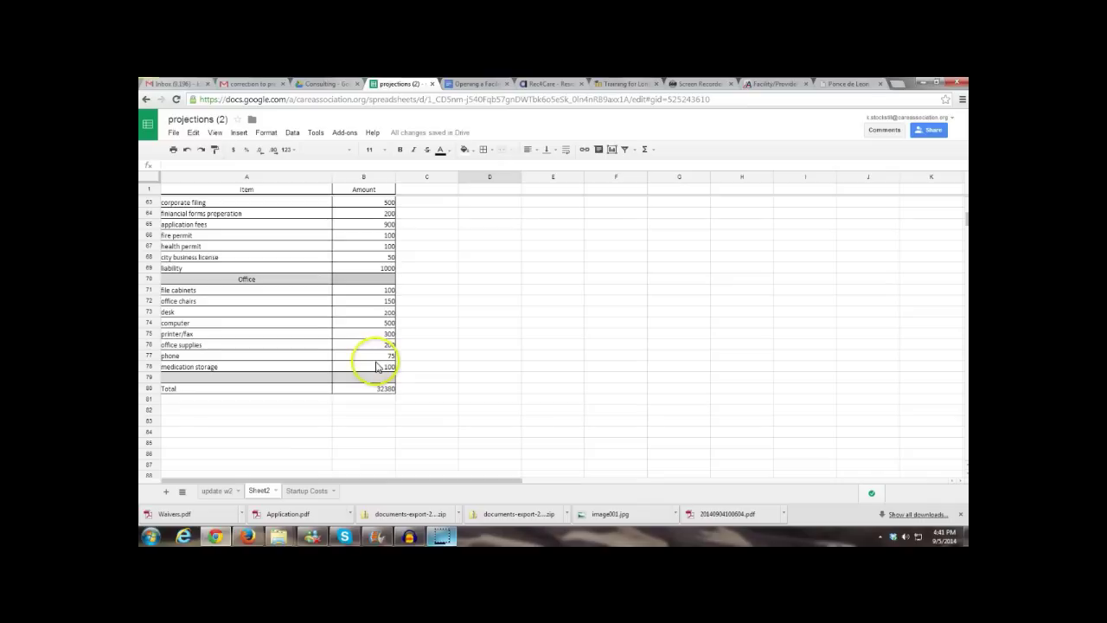
{"action": "left_click", "coordinate": [374, 346]}
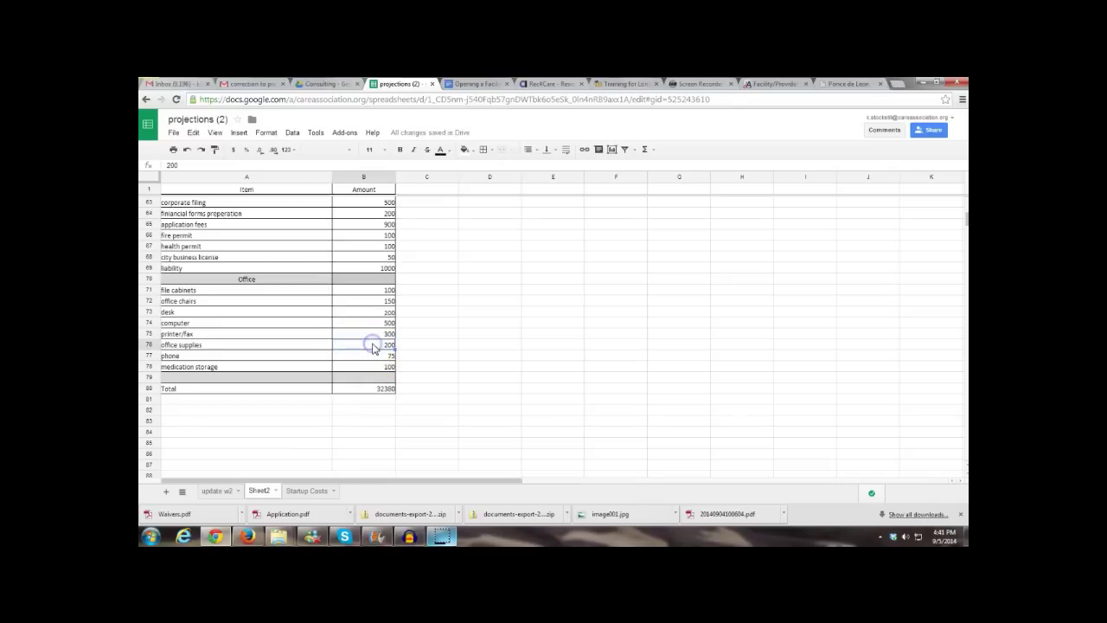
{"action": "double_click", "coordinate": [369, 292]}
{"action": "left_click", "coordinate": [374, 313]}
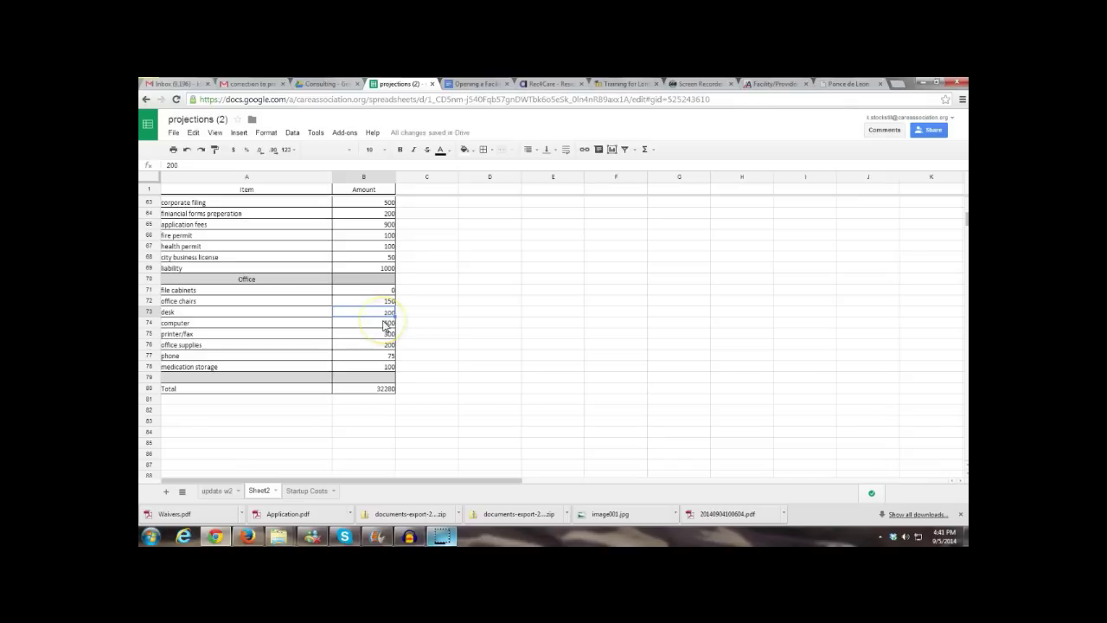
{"action": "left_click", "coordinate": [381, 302]}
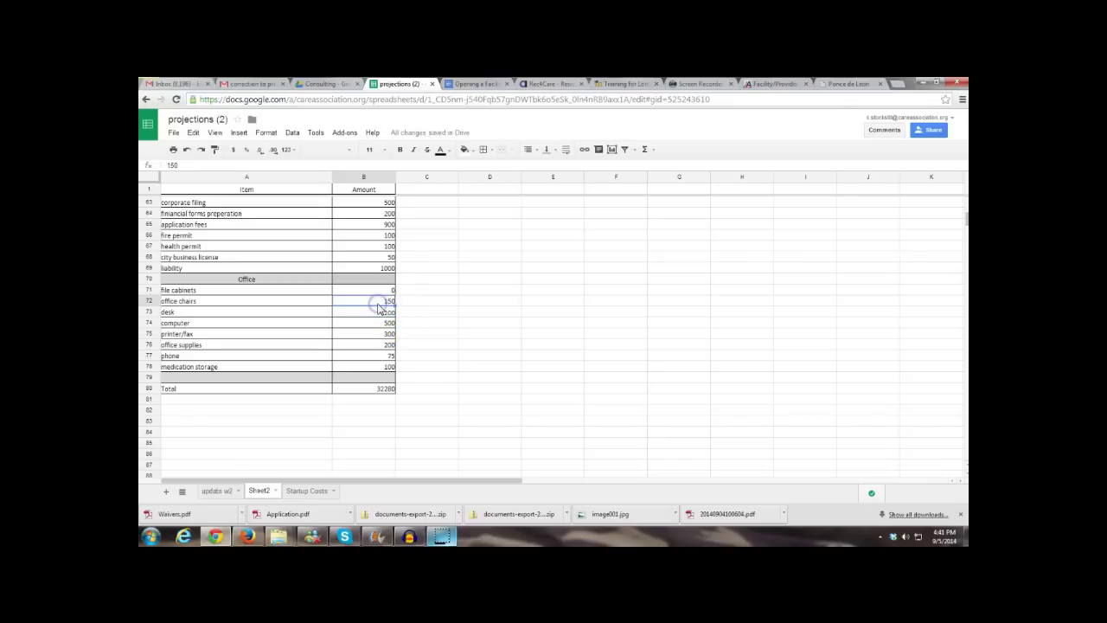
{"action": "type", "text": "10"}
{"action": "left_click", "coordinate": [436, 332]}
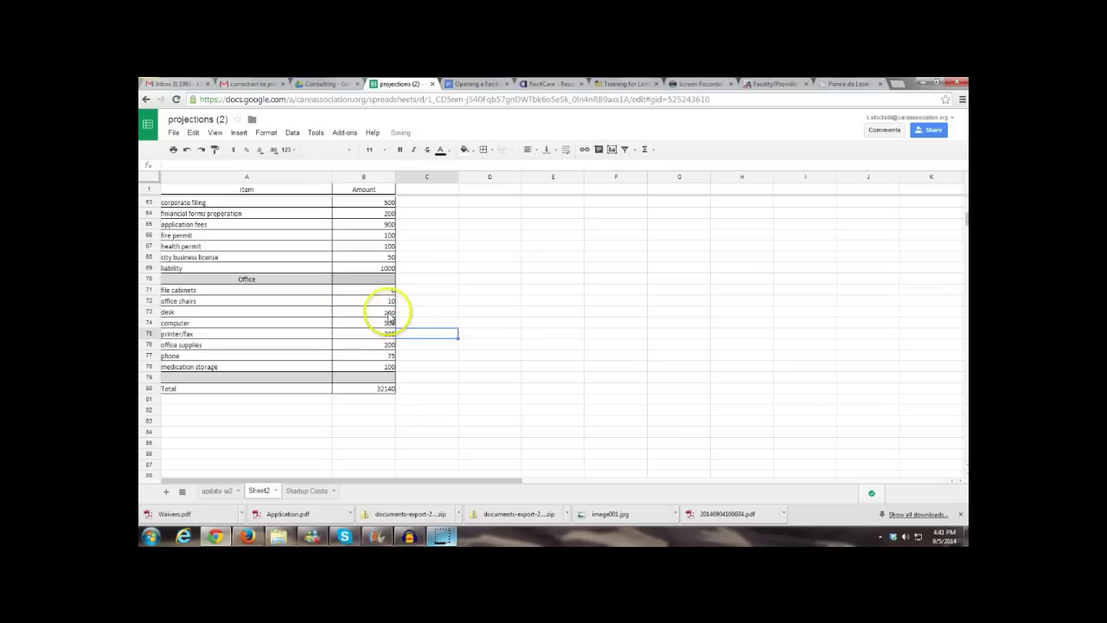
Undo to restore file cabinets 100, office chairs 150 and desk 200, then select an empty column C cell
{"action": "scroll", "coordinate": [403, 365], "scroll_direction": "down", "scroll_amount": 2}
{"action": "scroll", "coordinate": [404, 365], "scroll_direction": "up", "scroll_amount": 2}
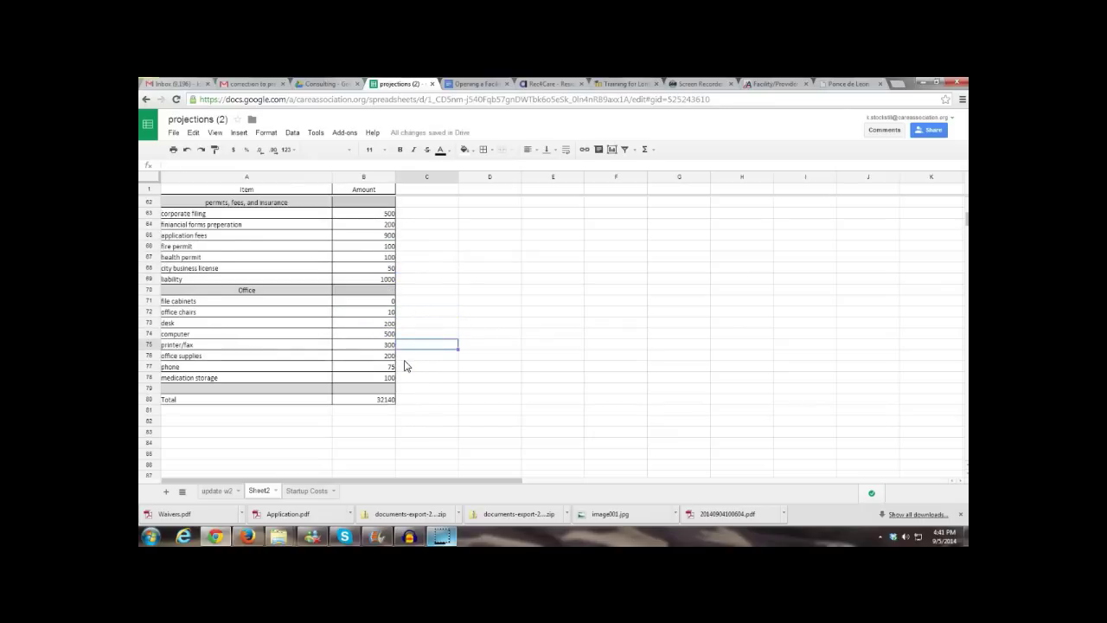
{"action": "scroll", "coordinate": [406, 366], "scroll_direction": "up", "scroll_amount": 2}
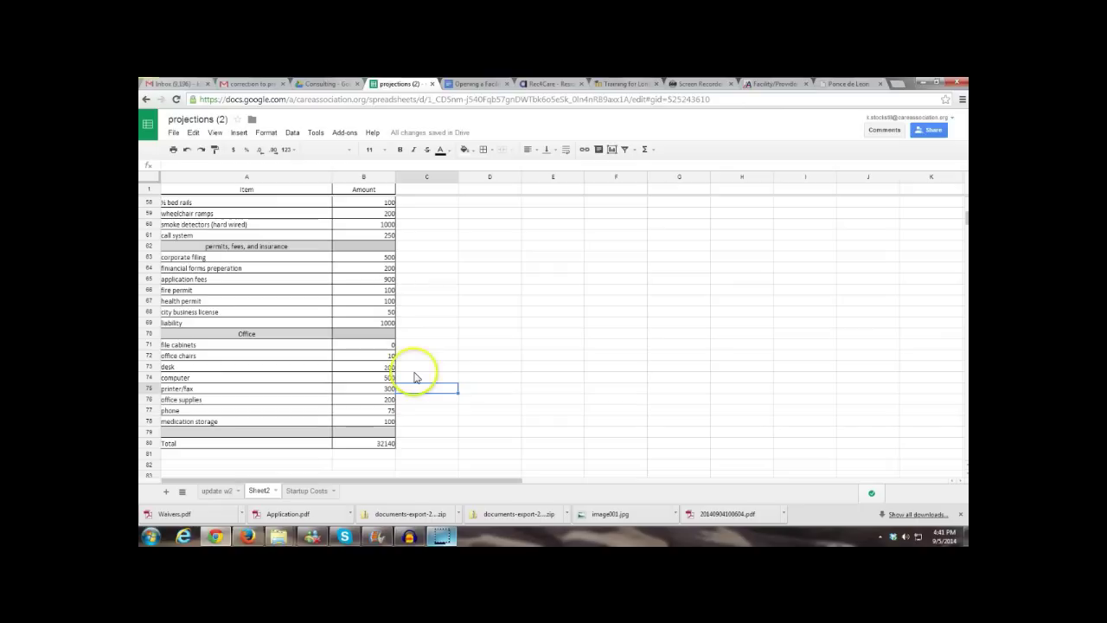
{"action": "key", "text": "ctrl+z"}
{"action": "key", "text": "ctrl+z"}
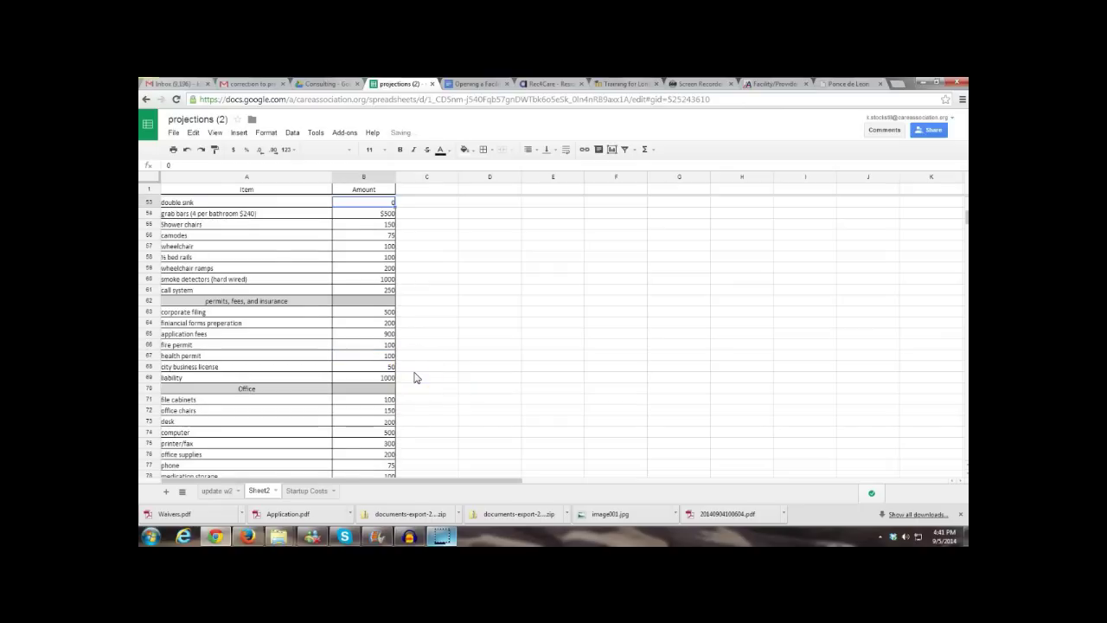
{"action": "scroll", "coordinate": [414, 377], "scroll_direction": "down", "scroll_amount": 3}
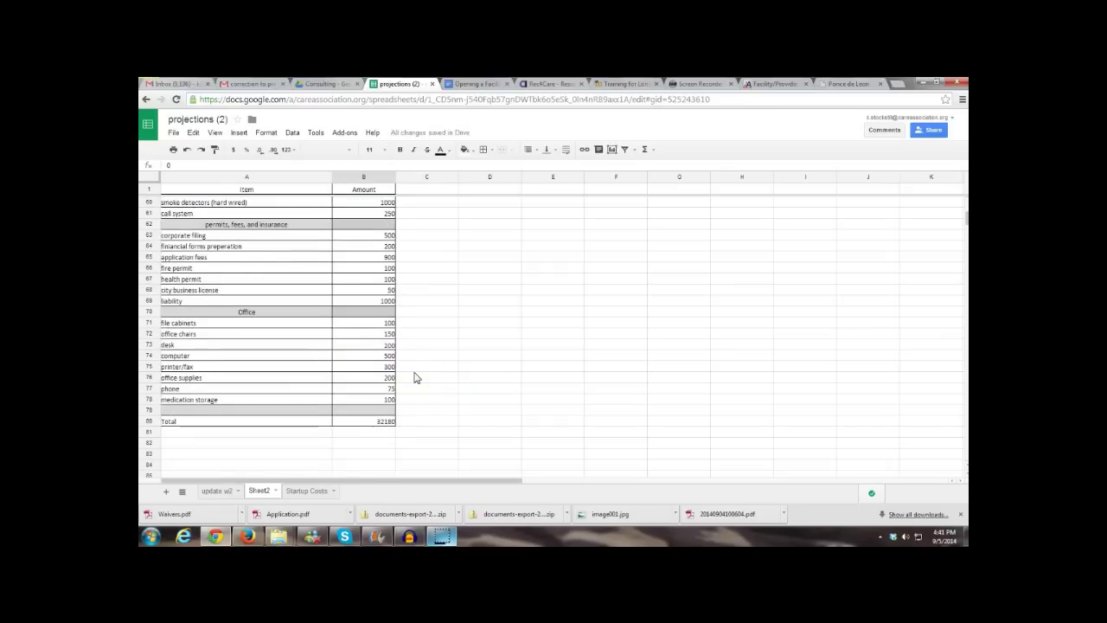
{"action": "key", "text": "ctrl+z"}
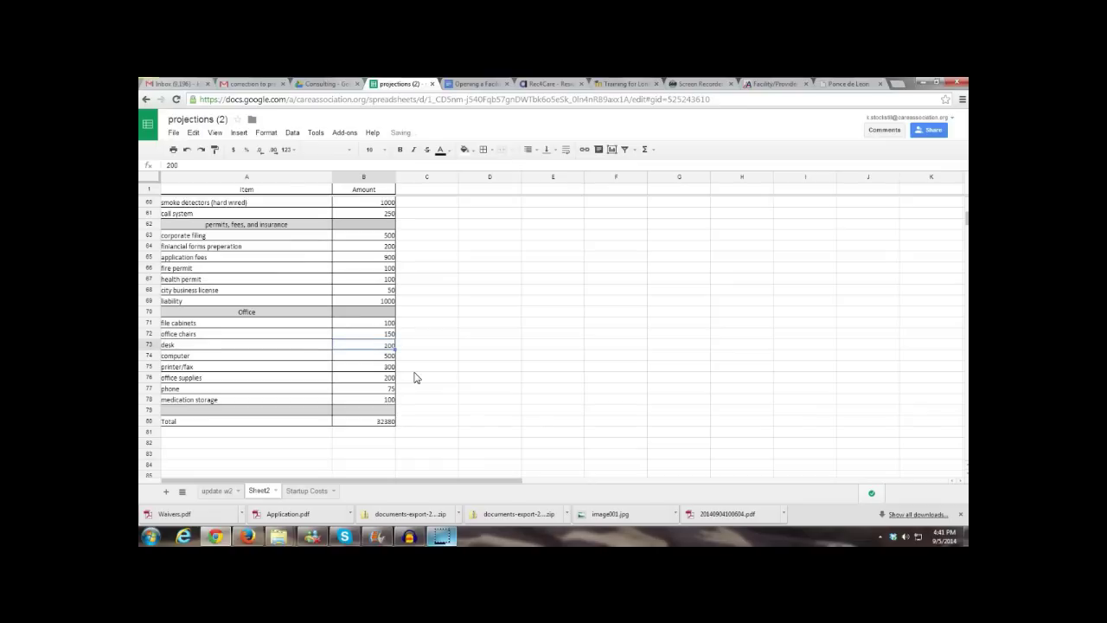
{"action": "left_click", "coordinate": [414, 377]}
Select the Mortgage/rent while vacant row to read its total
{"action": "scroll", "coordinate": [415, 377], "scroll_direction": "up", "scroll_amount": 10}
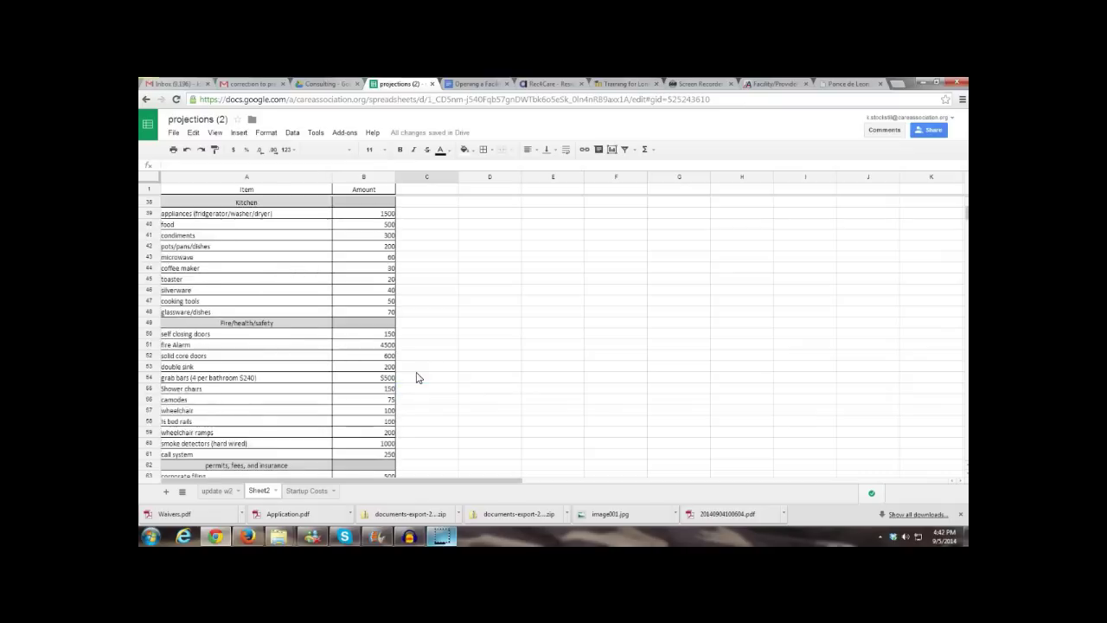
{"action": "scroll", "coordinate": [416, 377], "scroll_direction": "up", "scroll_amount": 9}
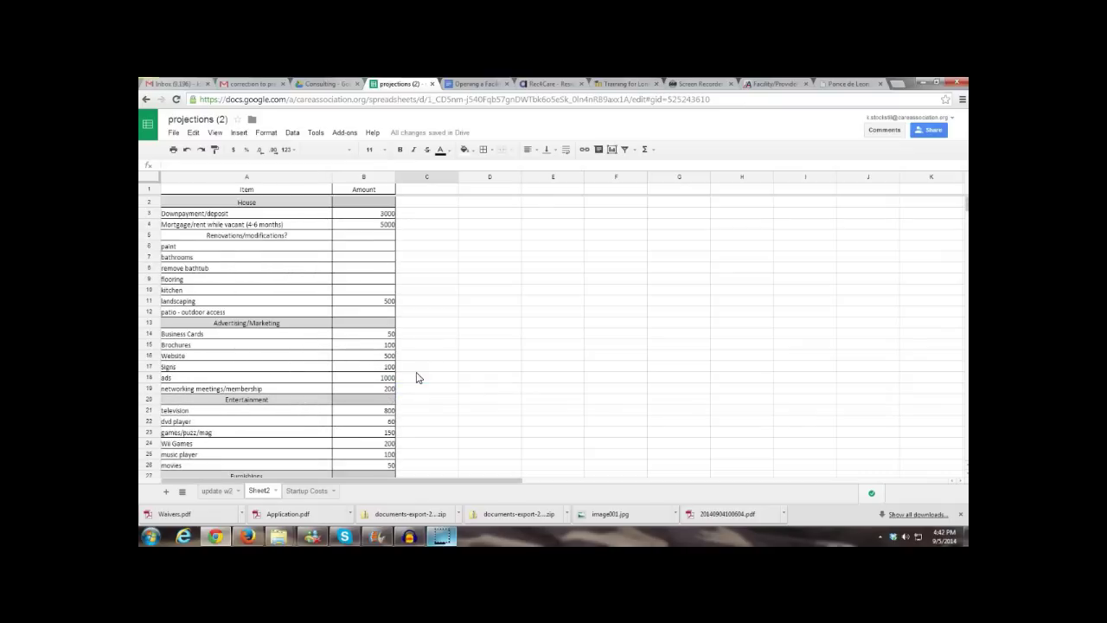
{"action": "left_click_drag", "start_coordinate": [301, 225], "coordinate": [357, 223]}
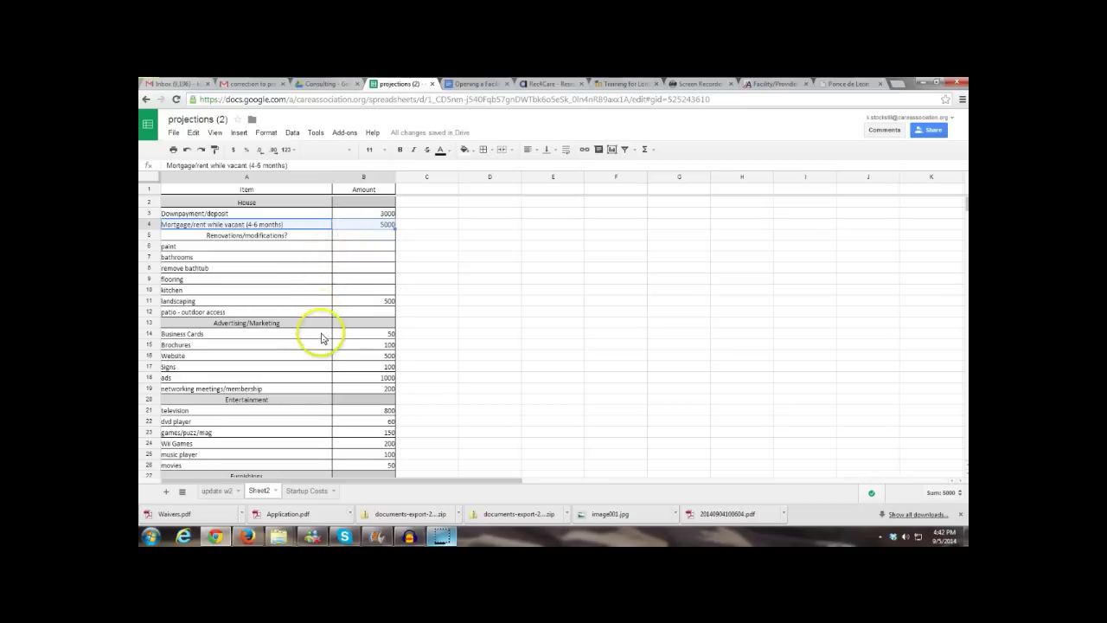
Select the Furnishings and Kitchen amounts, reading status-bar sums of 5500 and 2770
{"action": "scroll", "coordinate": [321, 337], "scroll_direction": "down", "scroll_amount": 3}
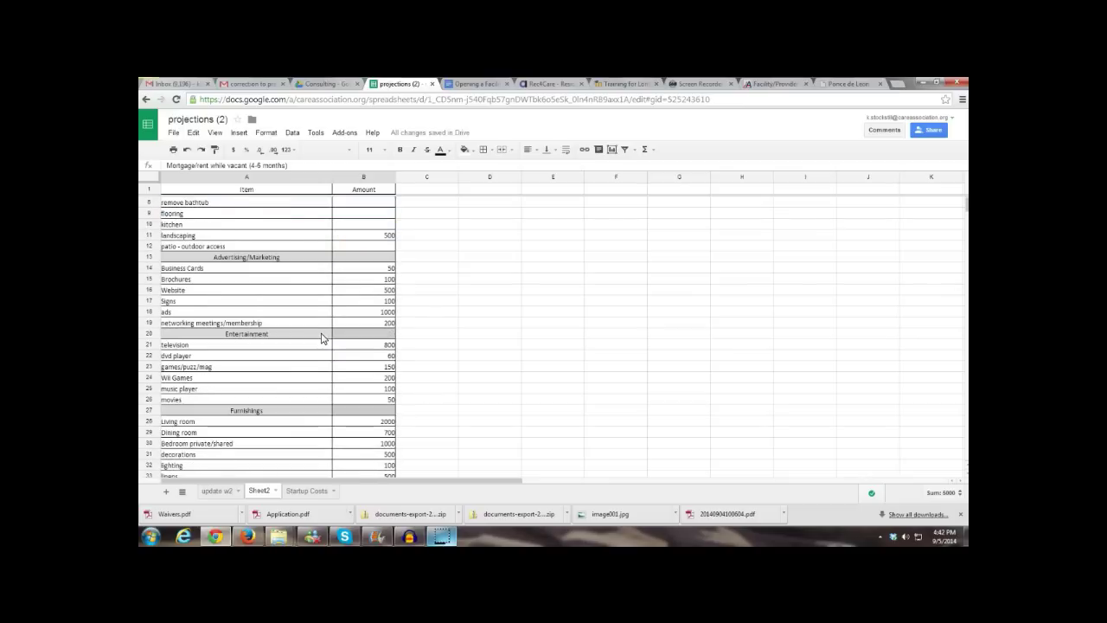
{"action": "scroll", "coordinate": [320, 338], "scroll_direction": "down", "scroll_amount": 3}
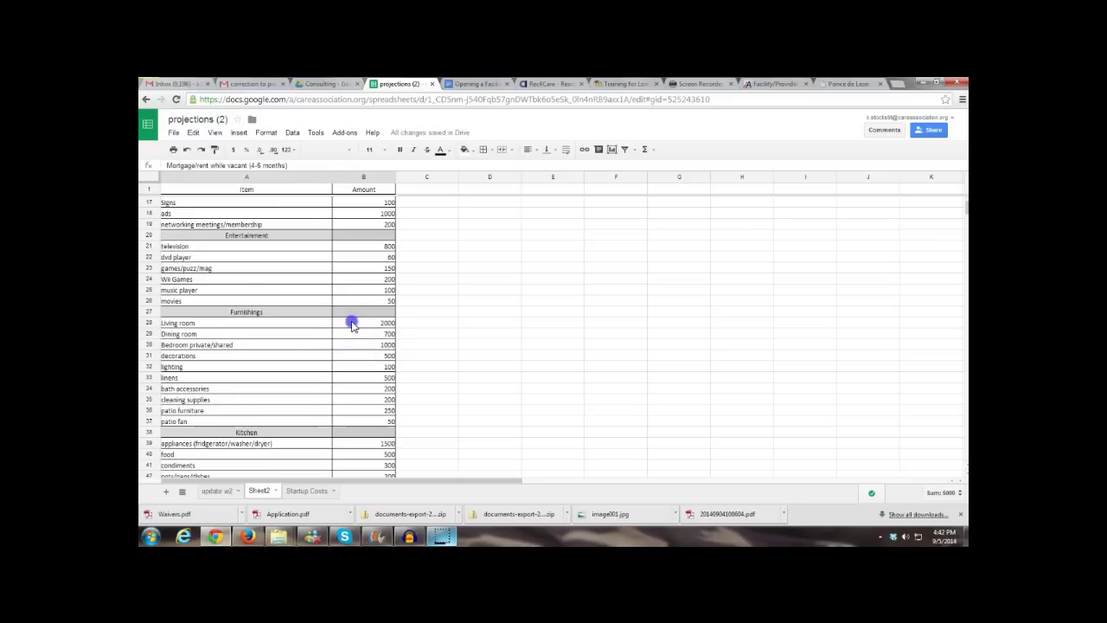
{"action": "left_click", "coordinate": [353, 322]}
{"action": "left_click_drag", "start_coordinate": [347, 385], "coordinate": [366, 422]}
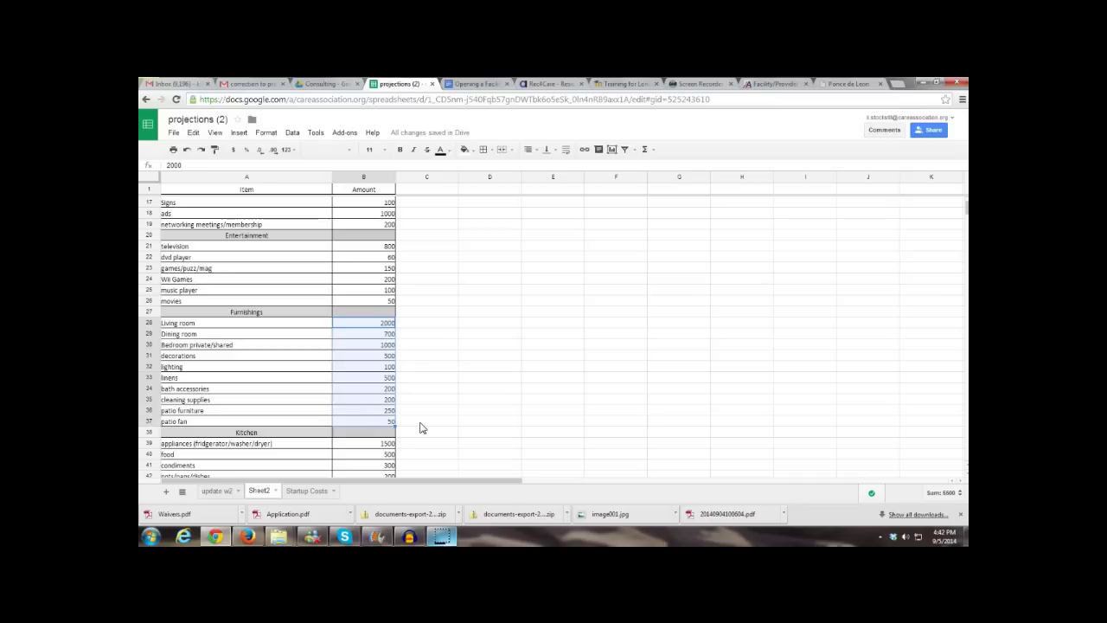
{"action": "scroll", "coordinate": [420, 415], "scroll_direction": "down", "scroll_amount": 4}
{"action": "left_click_drag", "start_coordinate": [377, 327], "coordinate": [378, 422]}
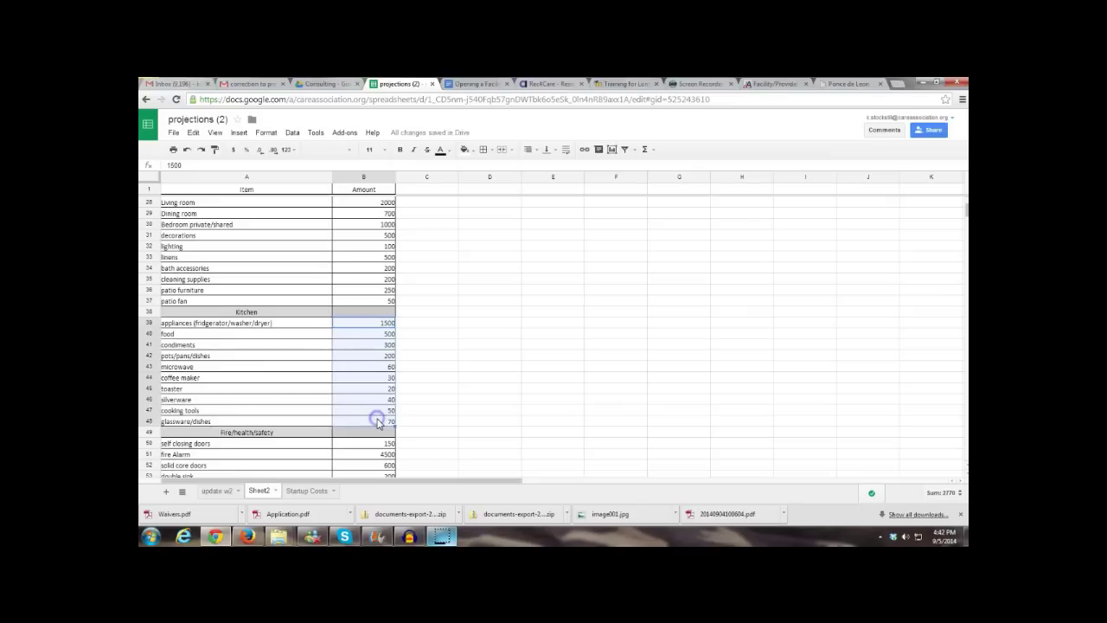
Enter subtotals 3000 beside glassware/dishes and 5000 beside patio fan in column C
{"action": "left_click", "coordinate": [408, 425]}
{"action": "type", "text": "300"}
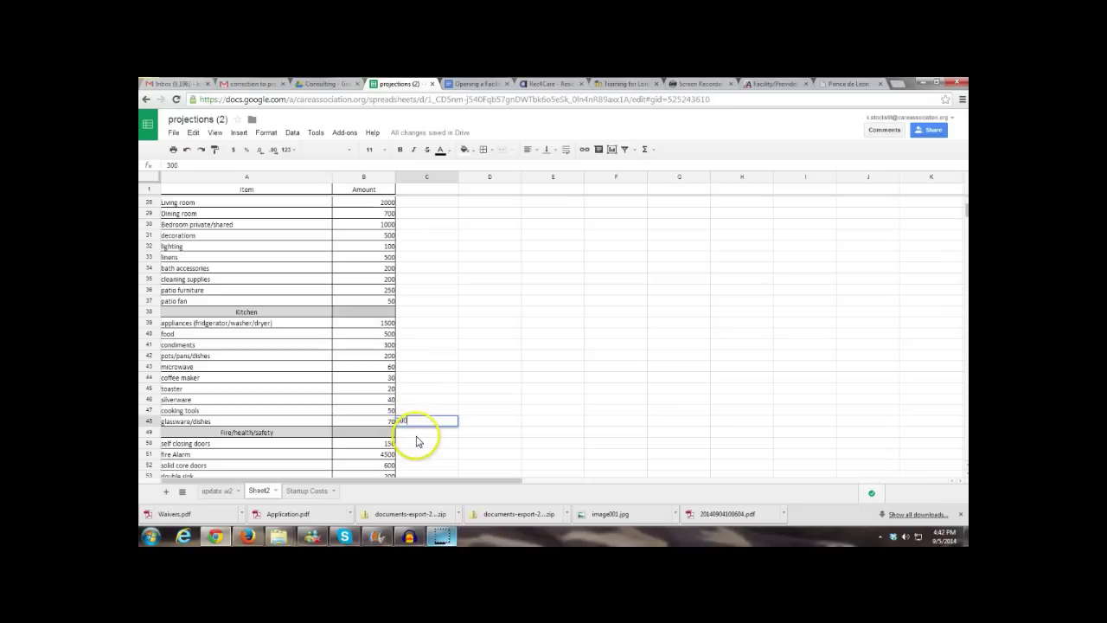
{"action": "type", "text": "0"}
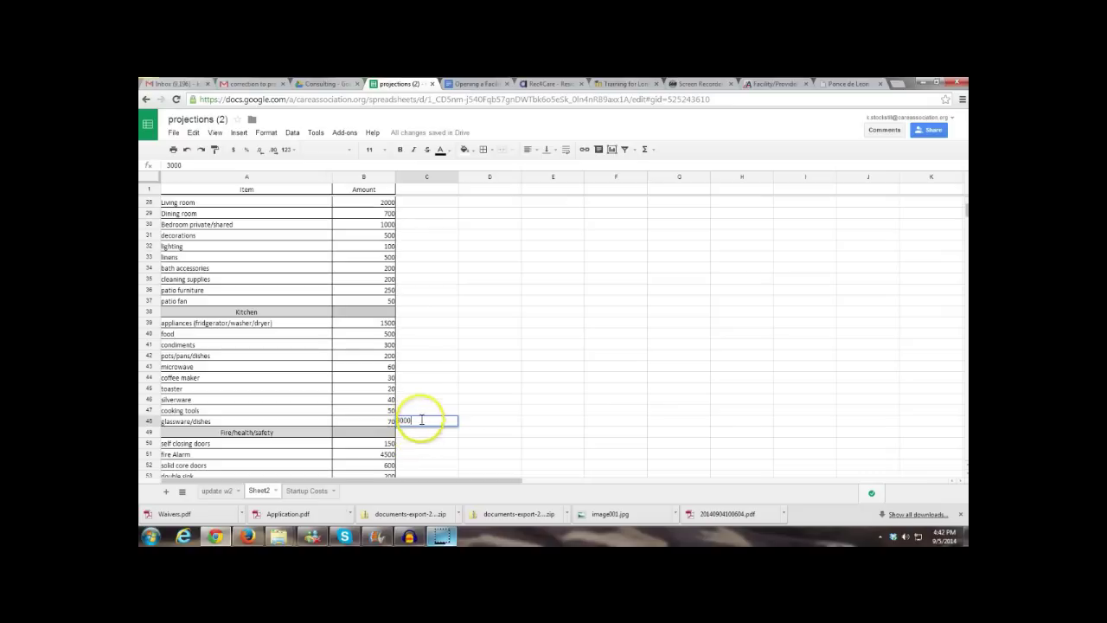
{"action": "left_click", "coordinate": [442, 298]}
{"action": "type", "text": "5000"}
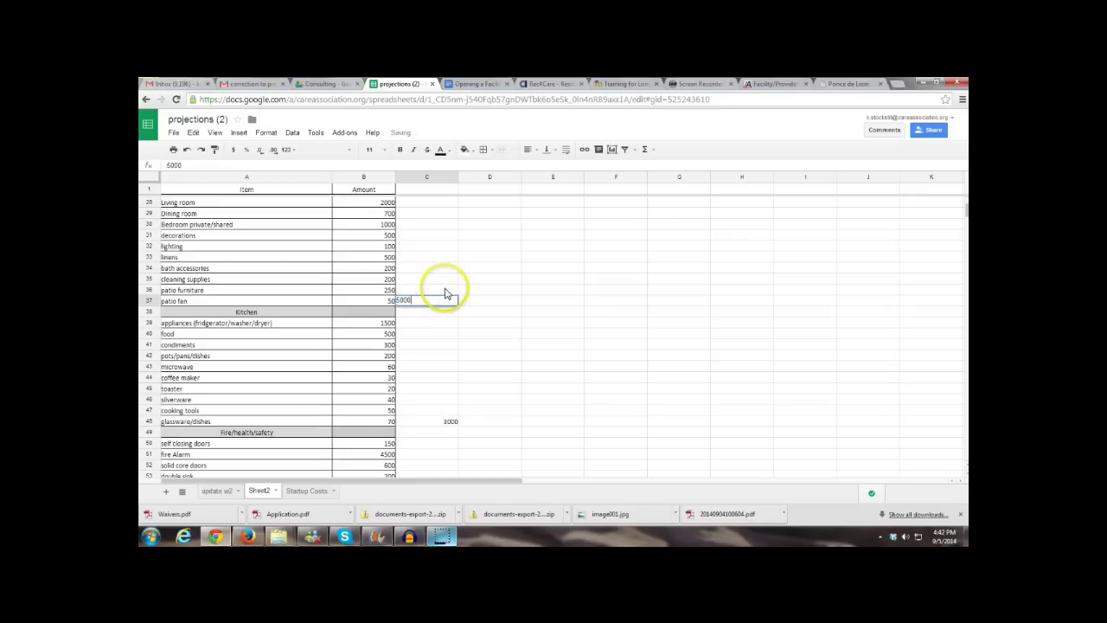
{"action": "key", "text": "Tab"}
Total the Office amounts and enter 1600 beside medication storage
{"action": "scroll", "coordinate": [493, 360], "scroll_direction": "down", "scroll_amount": 3}
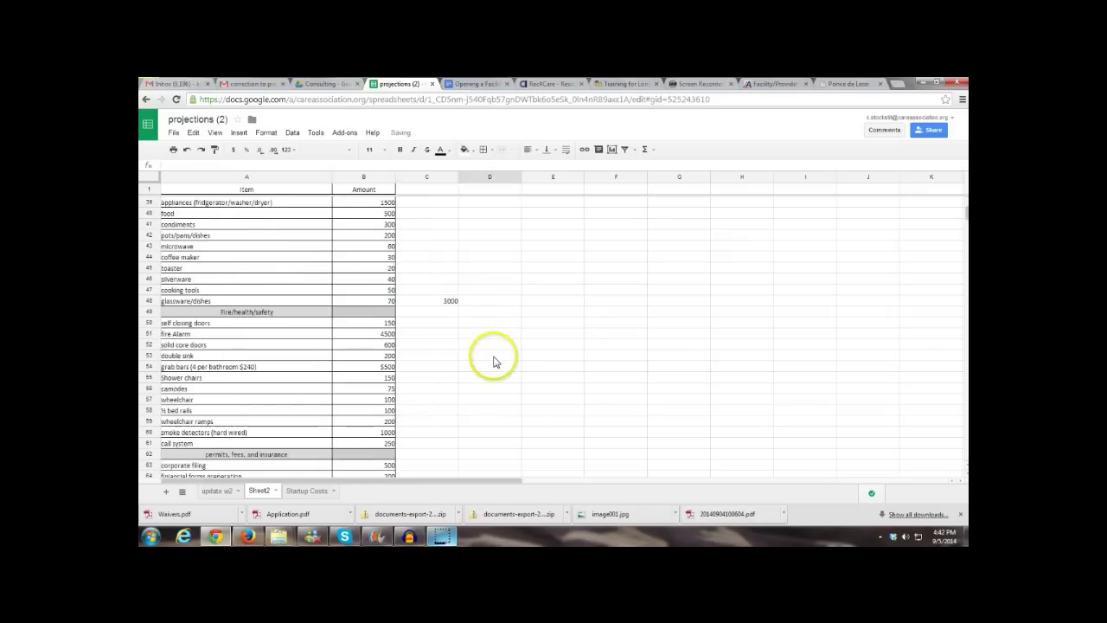
{"action": "scroll", "coordinate": [491, 364], "scroll_direction": "down", "scroll_amount": 4}
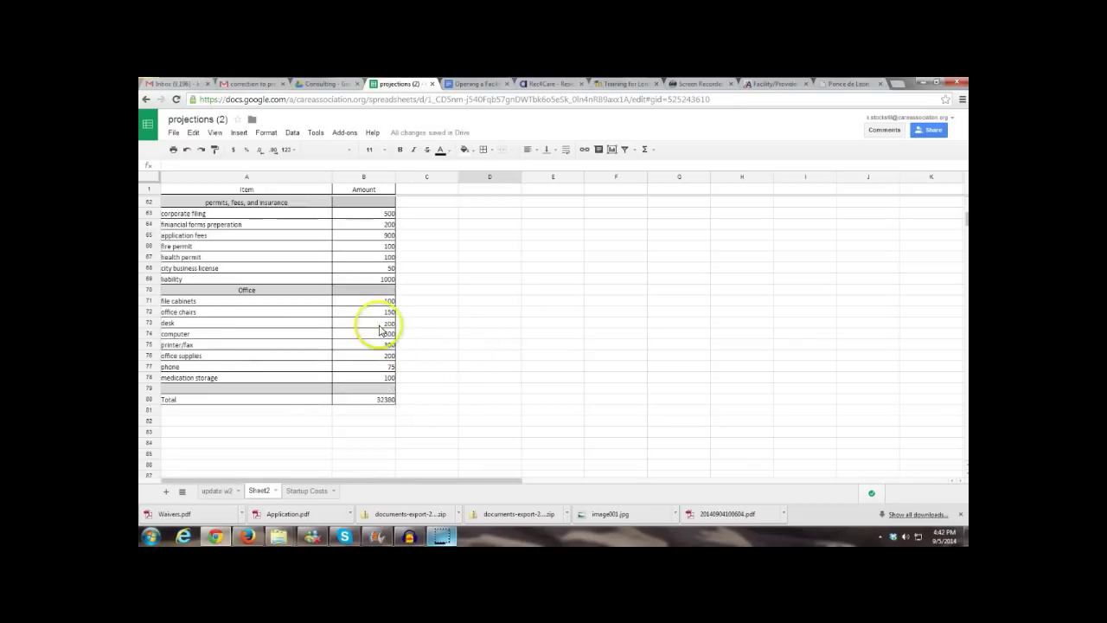
{"action": "left_click_drag", "start_coordinate": [376, 301], "coordinate": [384, 378]}
{"action": "left_click", "coordinate": [433, 380]}
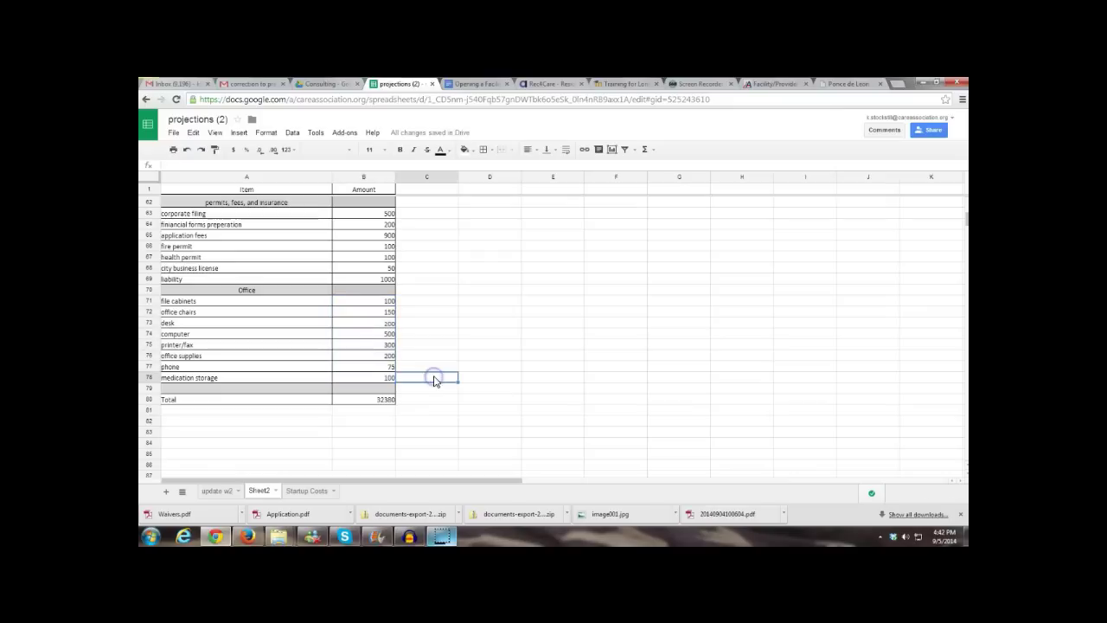
{"action": "type", "text": "1600"}
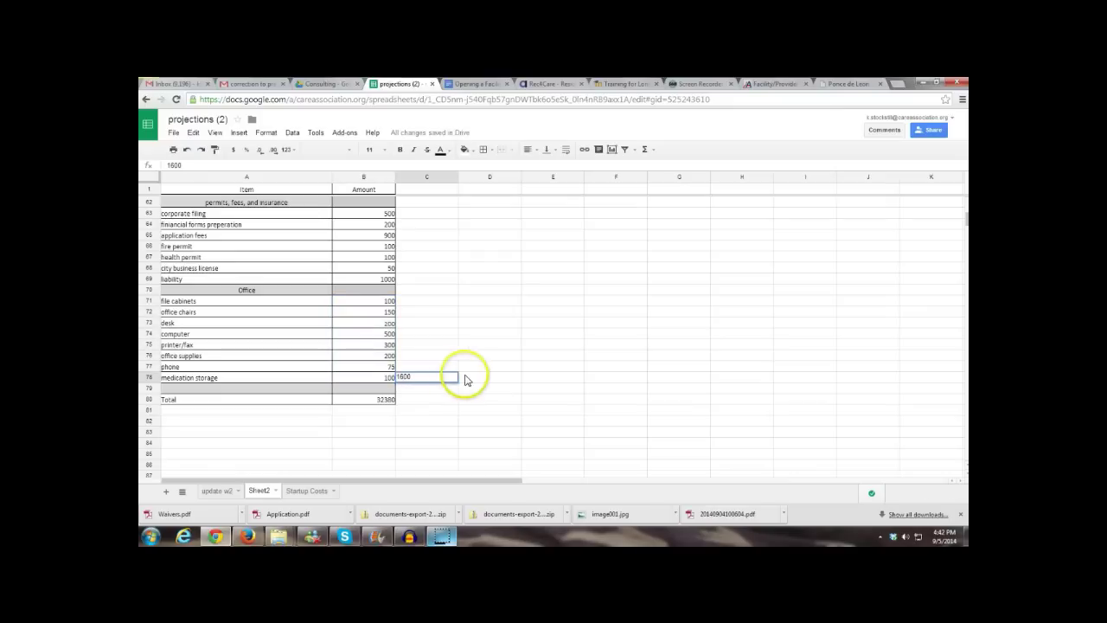
{"action": "left_click", "coordinate": [463, 377]}
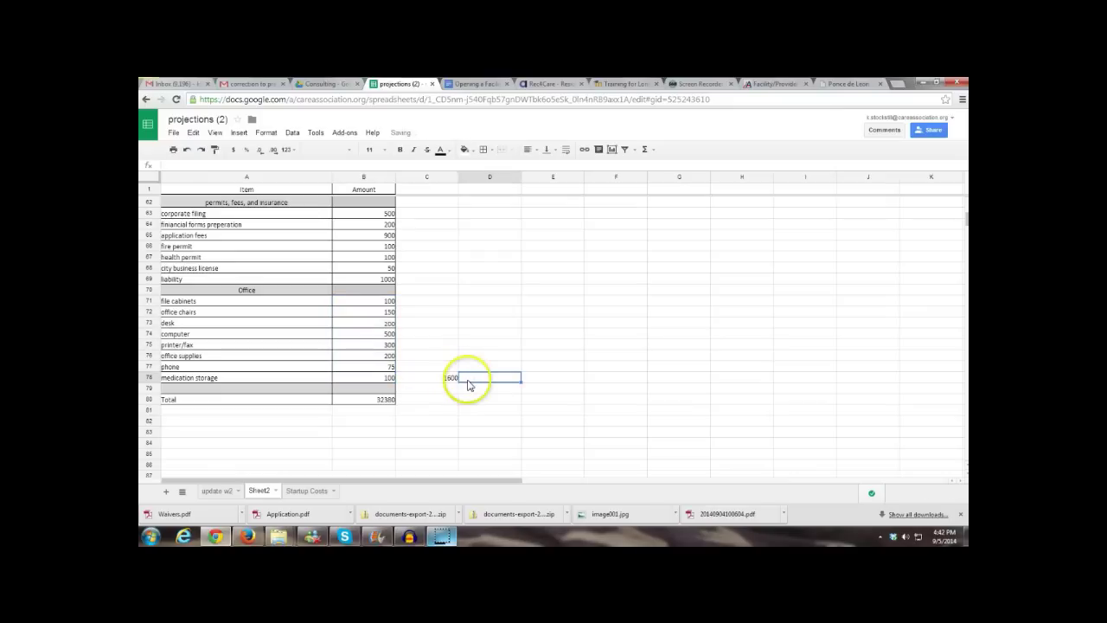
Check the landscaping amount and the column C cell beside it
{"action": "scroll", "coordinate": [468, 377], "scroll_direction": "up", "scroll_amount": 6}
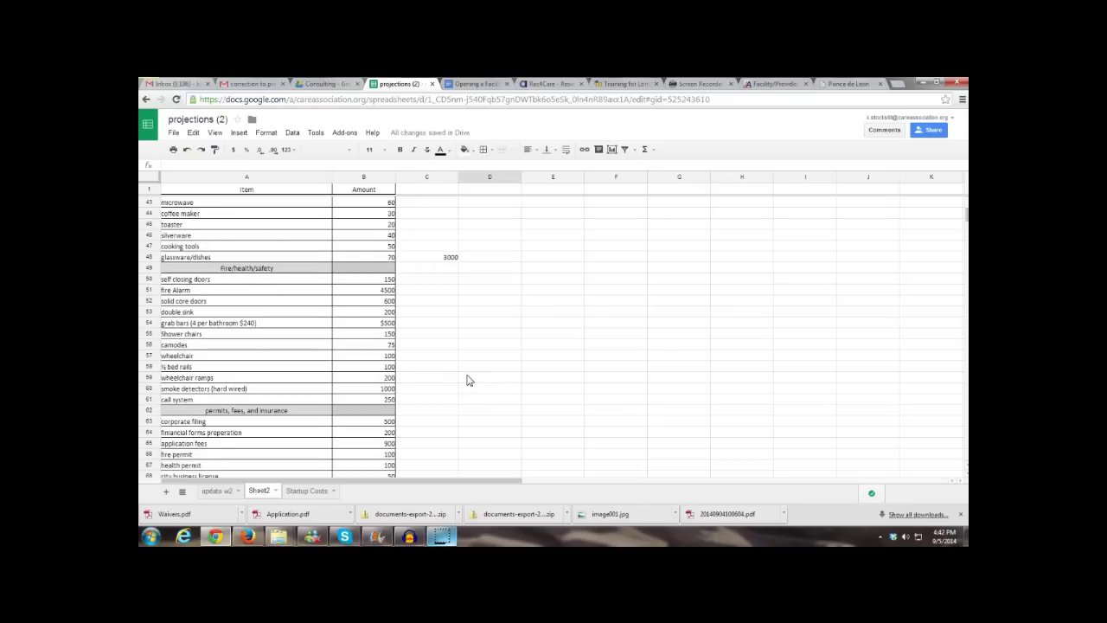
{"action": "scroll", "coordinate": [468, 378], "scroll_direction": "up", "scroll_amount": 8}
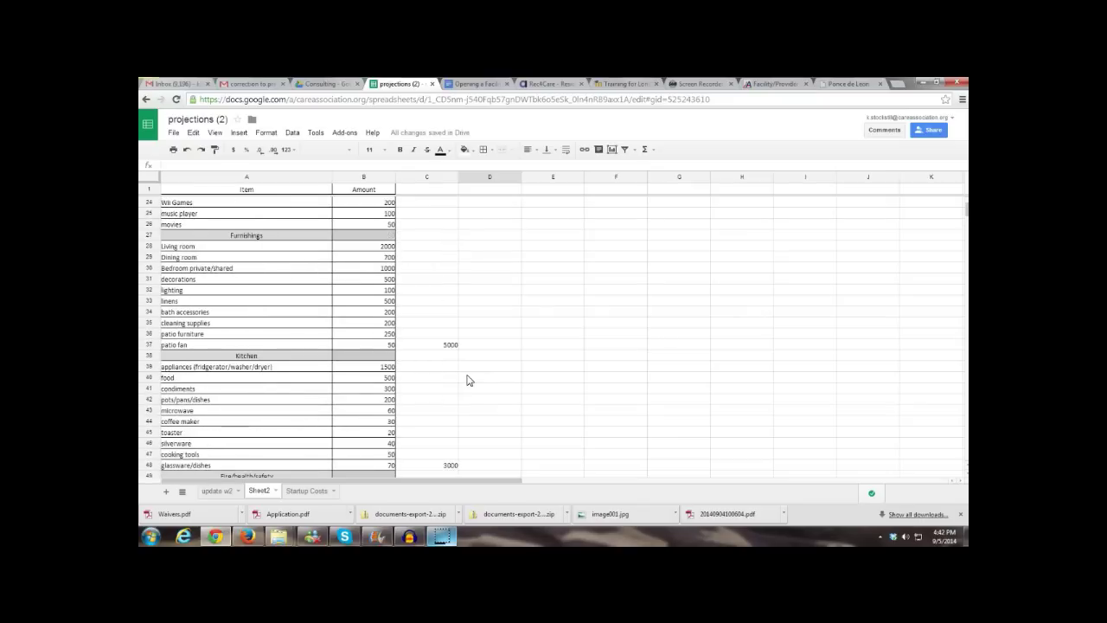
{"action": "scroll", "coordinate": [467, 380], "scroll_direction": "up", "scroll_amount": 2}
{"action": "scroll", "coordinate": [467, 380], "scroll_direction": "up", "scroll_amount": 3}
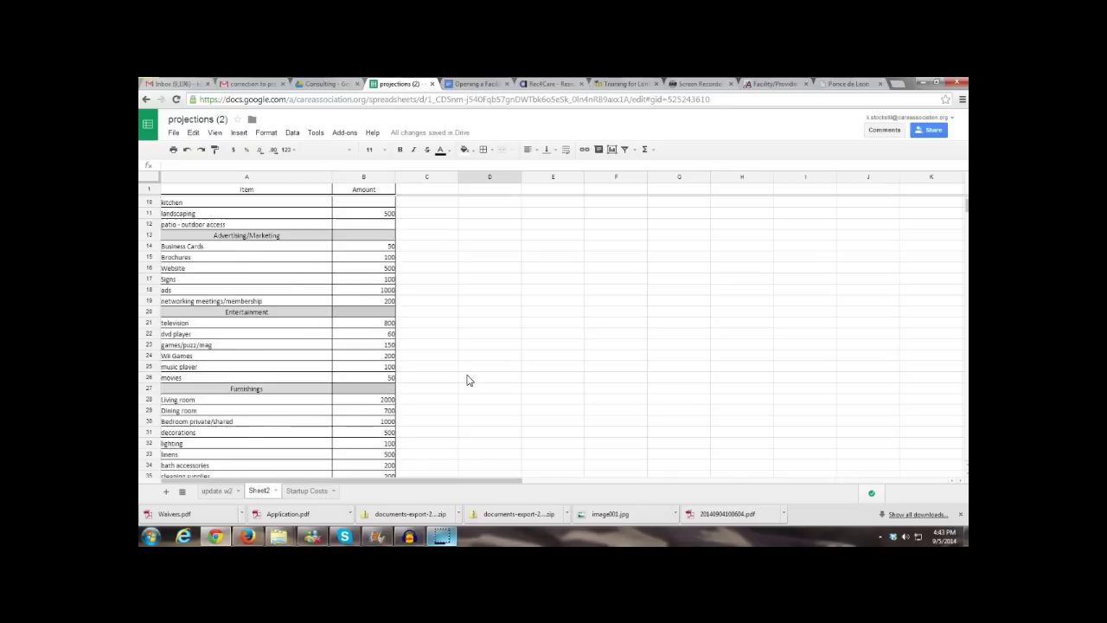
{"action": "scroll", "coordinate": [468, 379], "scroll_direction": "up", "scroll_amount": 1}
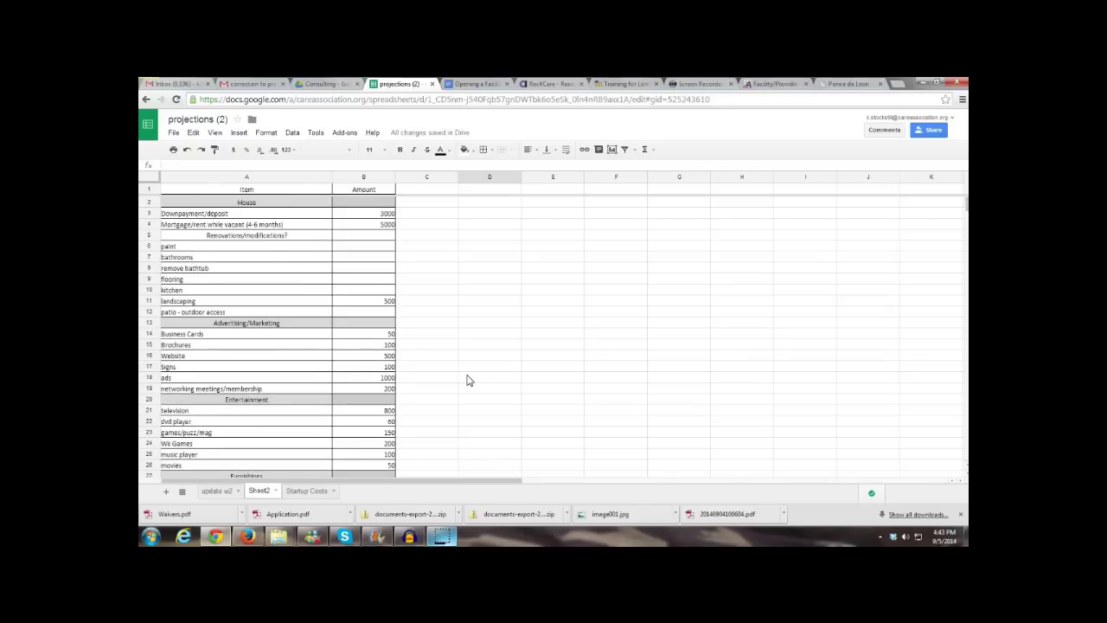
{"action": "left_click", "coordinate": [383, 304]}
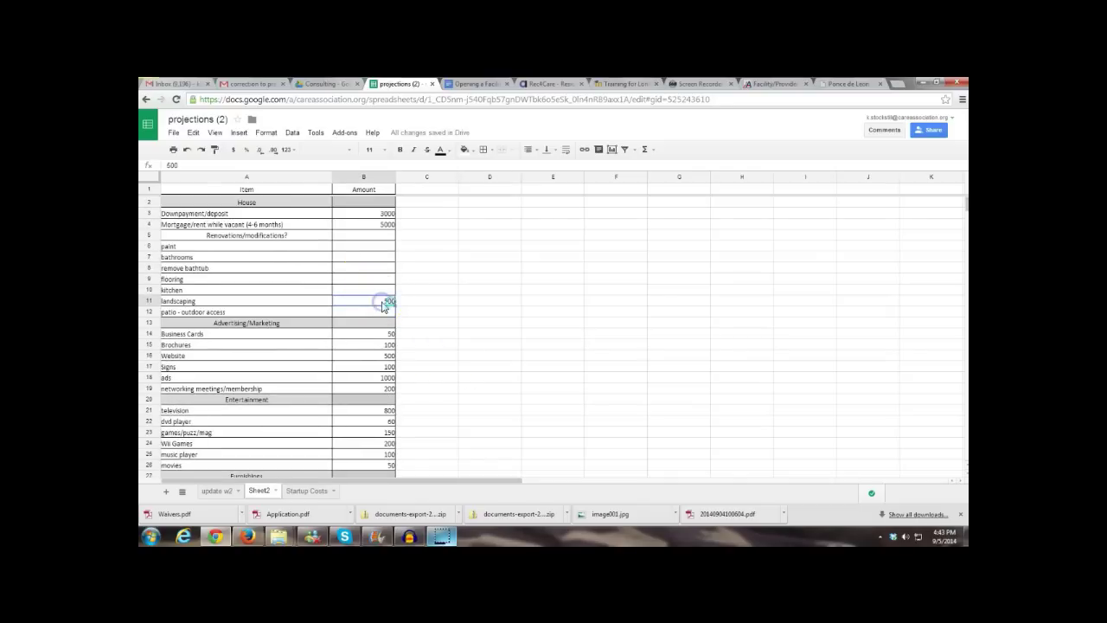
{"action": "left_click", "coordinate": [409, 307]}
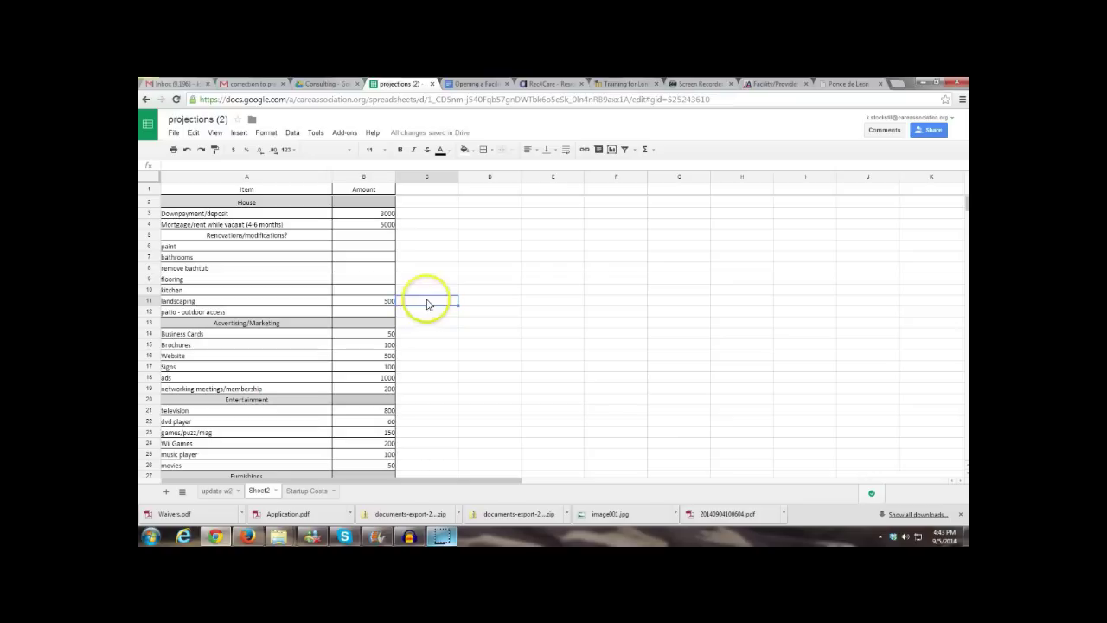
{"action": "scroll", "coordinate": [441, 389], "scroll_direction": "down", "scroll_amount": 10}
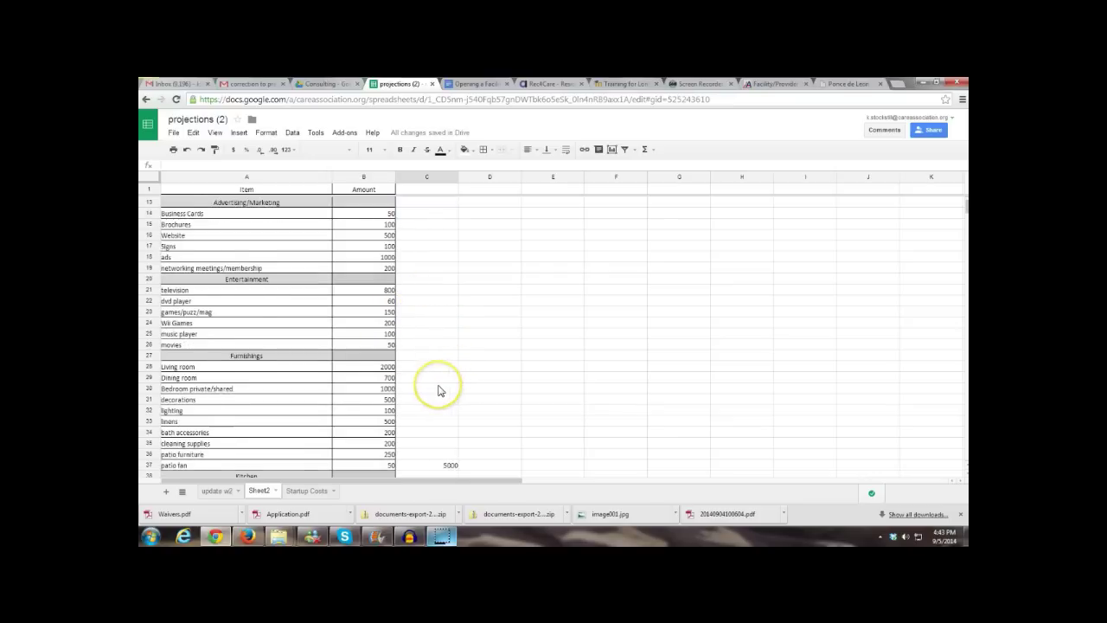
{"action": "scroll", "coordinate": [438, 390], "scroll_direction": "down", "scroll_amount": 9}
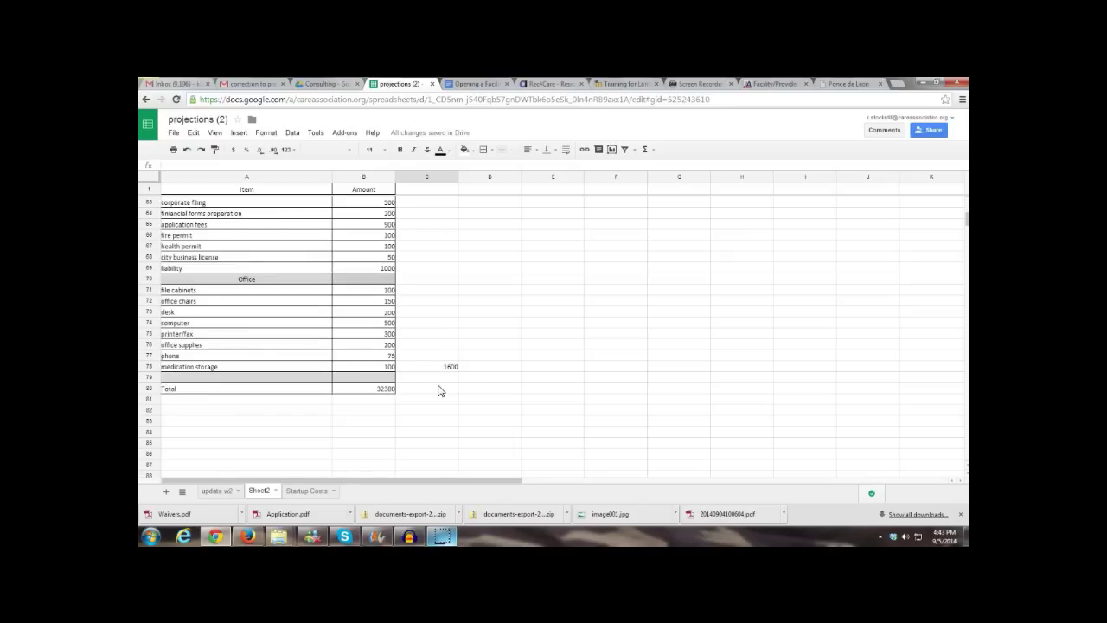
{"action": "scroll", "coordinate": [438, 390], "scroll_direction": "up", "scroll_amount": 1}
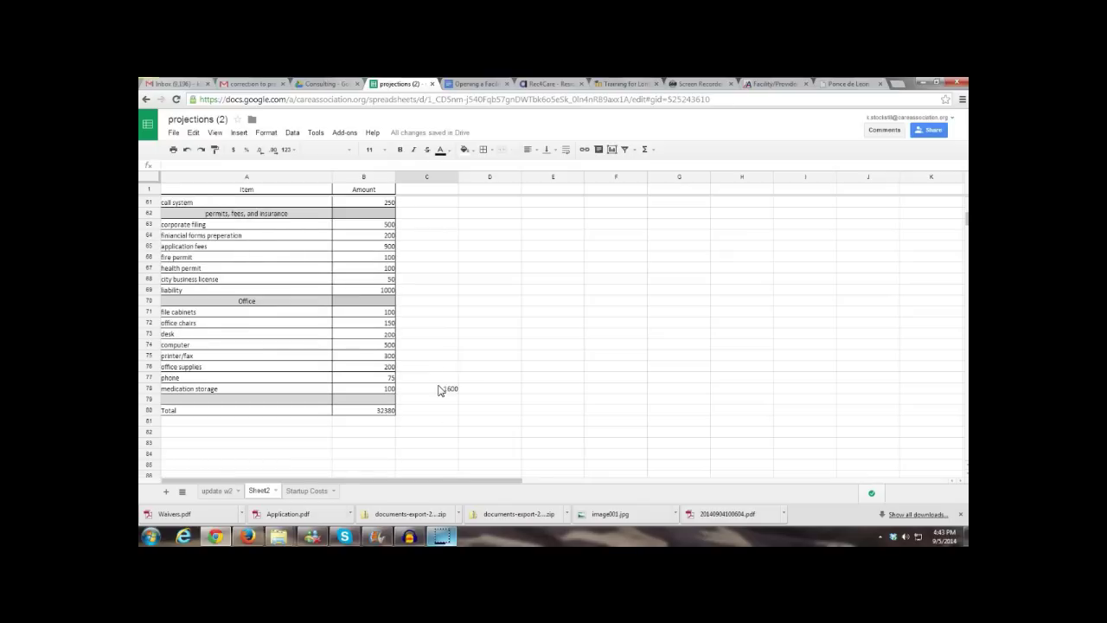